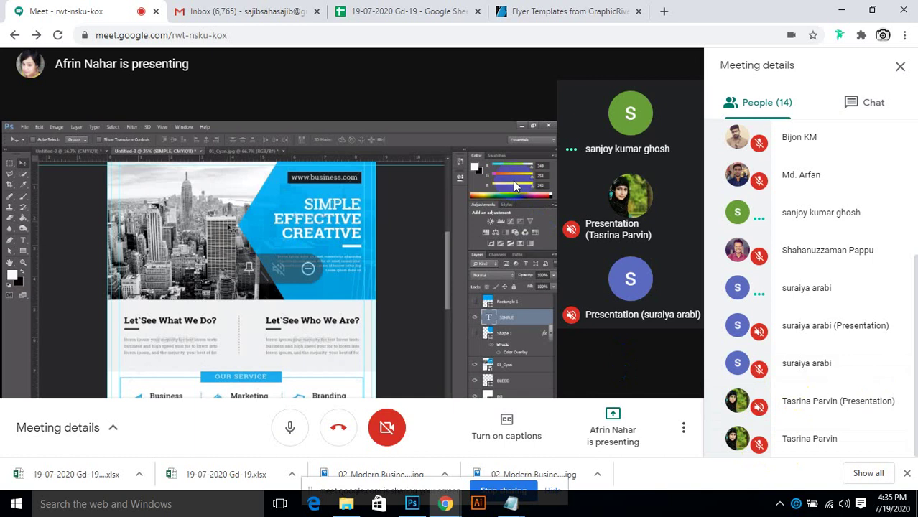
Switch the main view to the pinned participant presentation showing the carriage business flyer.
{"action": "left_click", "coordinate": [736, 404]}
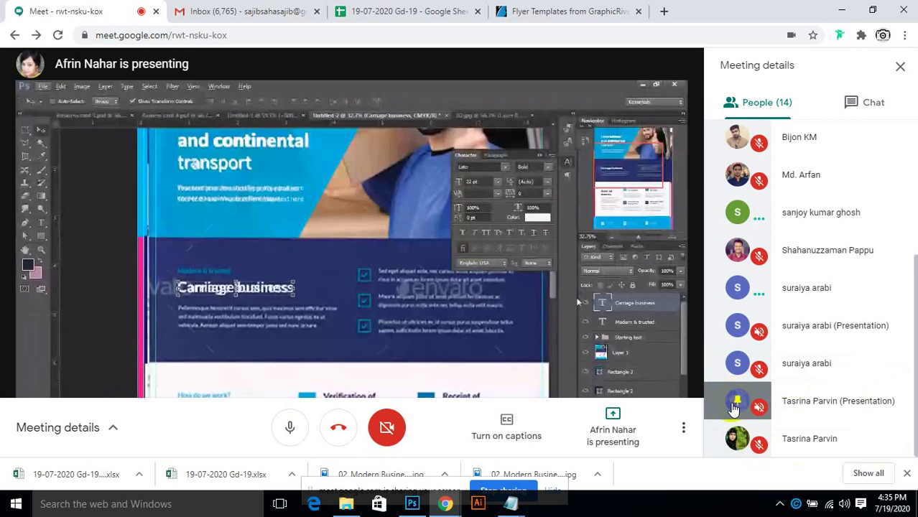
{"action": "left_click", "coordinate": [734, 407]}
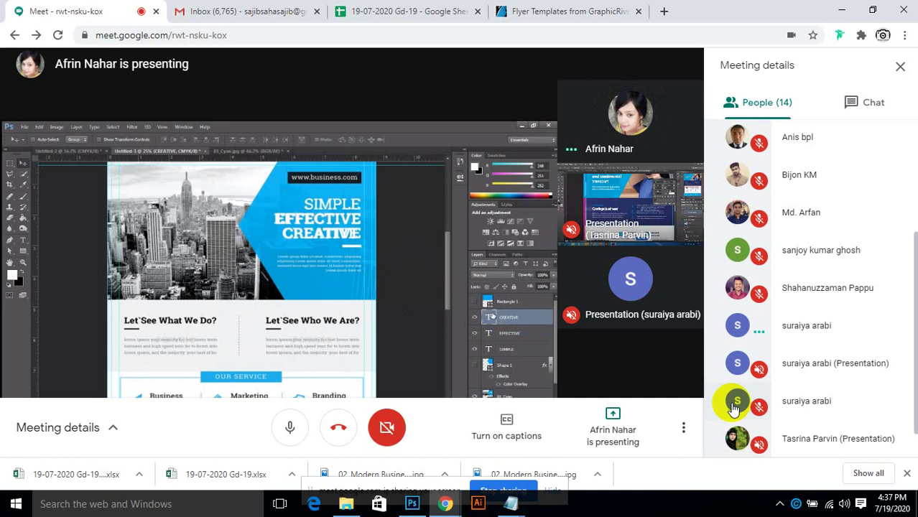
{"action": "scroll", "coordinate": [734, 408], "scroll_direction": "down", "scroll_amount": 1}
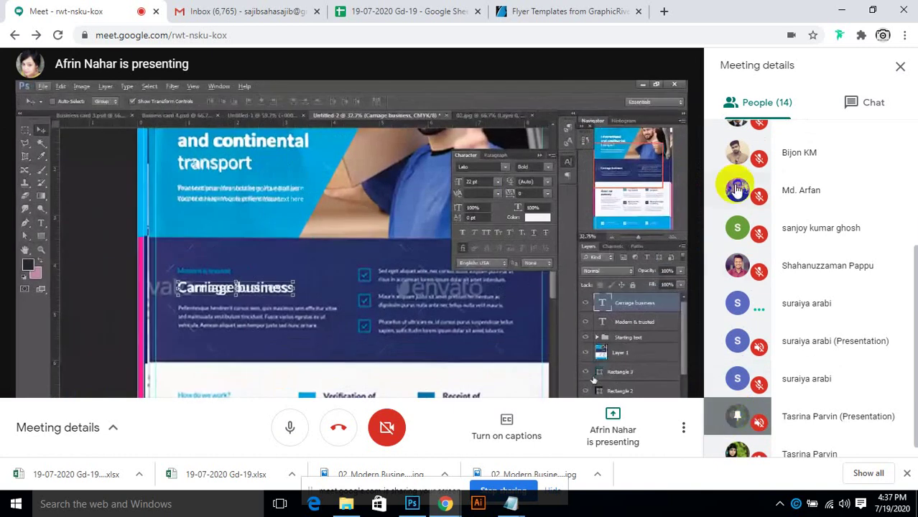
Pin the host's own presentation for a brief check, and replace it with the participant presentation of the carriage business flyer.
{"action": "scroll", "coordinate": [734, 180], "scroll_direction": "up", "scroll_amount": 5}
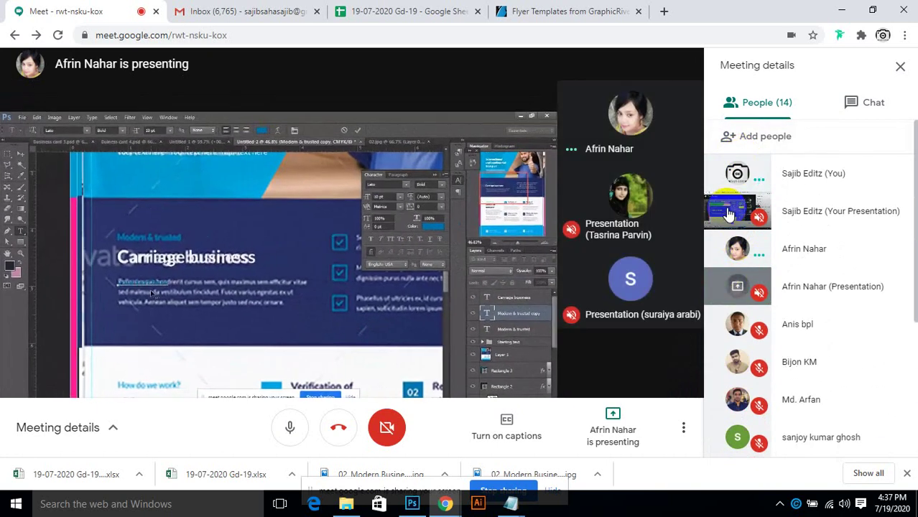
{"action": "left_click", "coordinate": [727, 214]}
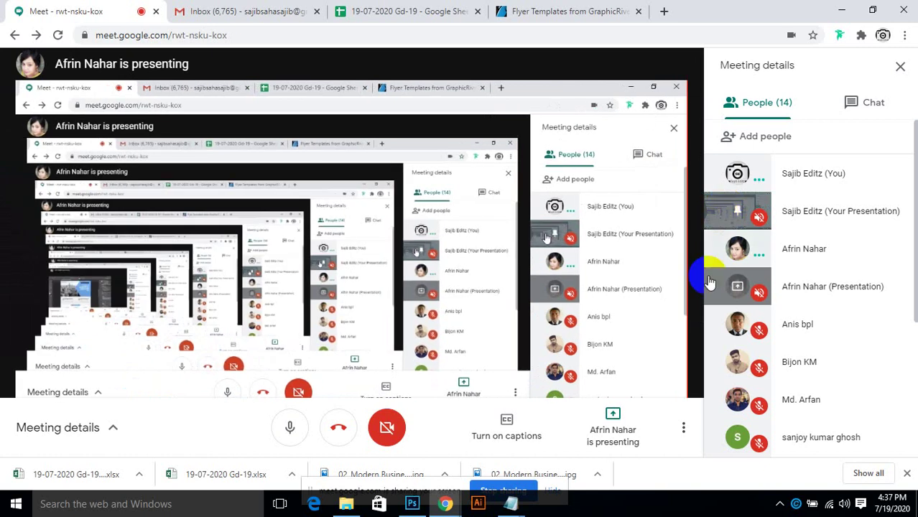
{"action": "scroll", "coordinate": [727, 352], "scroll_direction": "down", "scroll_amount": 3}
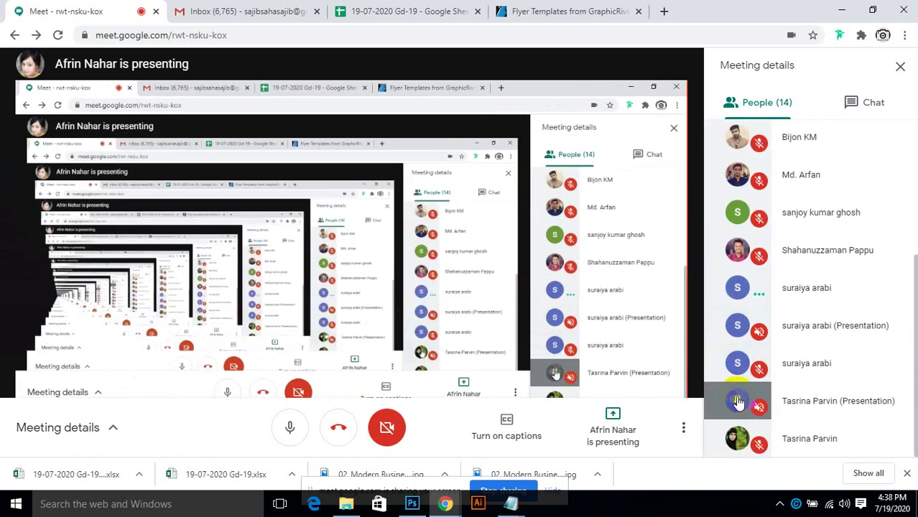
{"action": "left_click", "coordinate": [736, 402]}
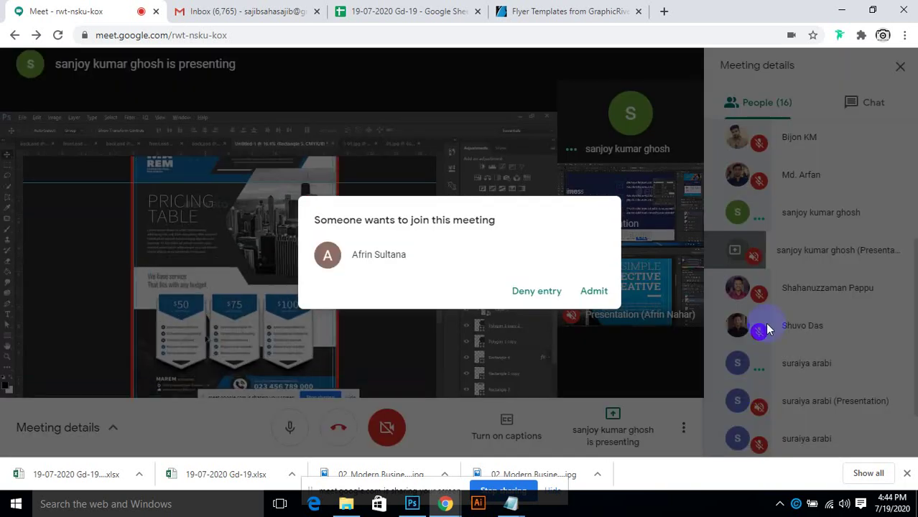
Admit the person waiting to join the meeting and look through the participant list.
{"action": "left_click", "coordinate": [595, 298]}
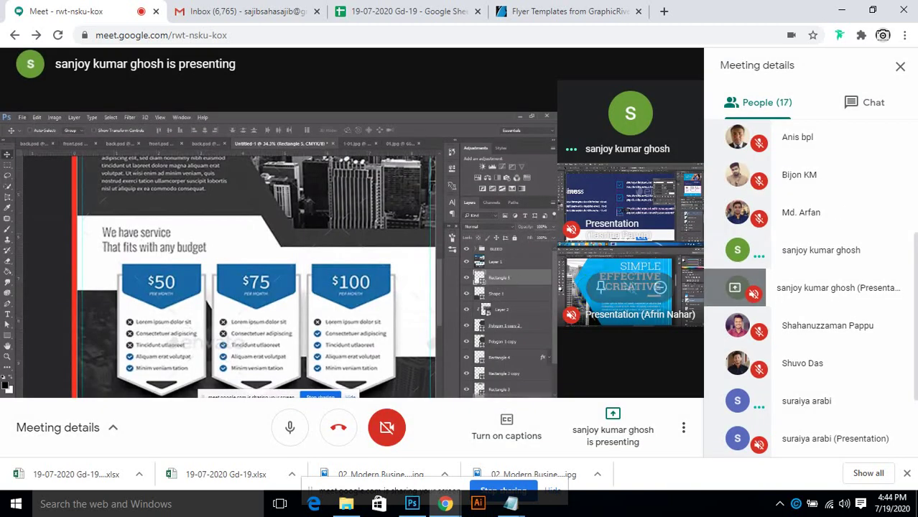
{"action": "scroll", "coordinate": [817, 306], "scroll_direction": "down", "scroll_amount": 3}
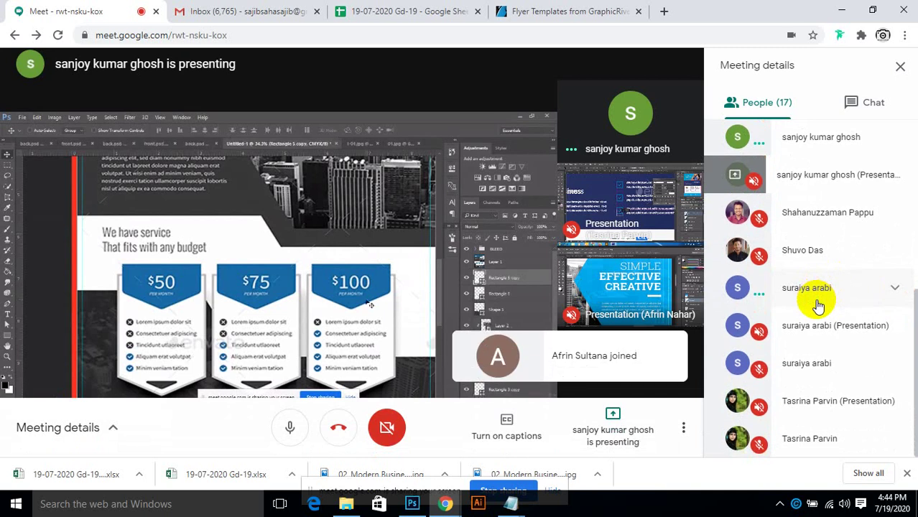
{"action": "scroll", "coordinate": [743, 316], "scroll_direction": "up", "scroll_amount": 3}
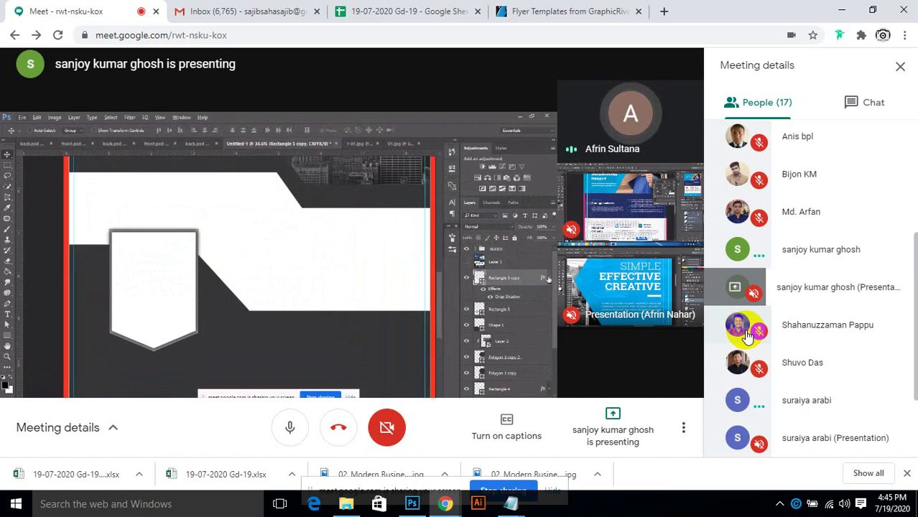
{"action": "scroll", "coordinate": [856, 236], "scroll_direction": "up", "scroll_amount": 1}
{"action": "scroll", "coordinate": [858, 238], "scroll_direction": "down", "scroll_amount": 2}
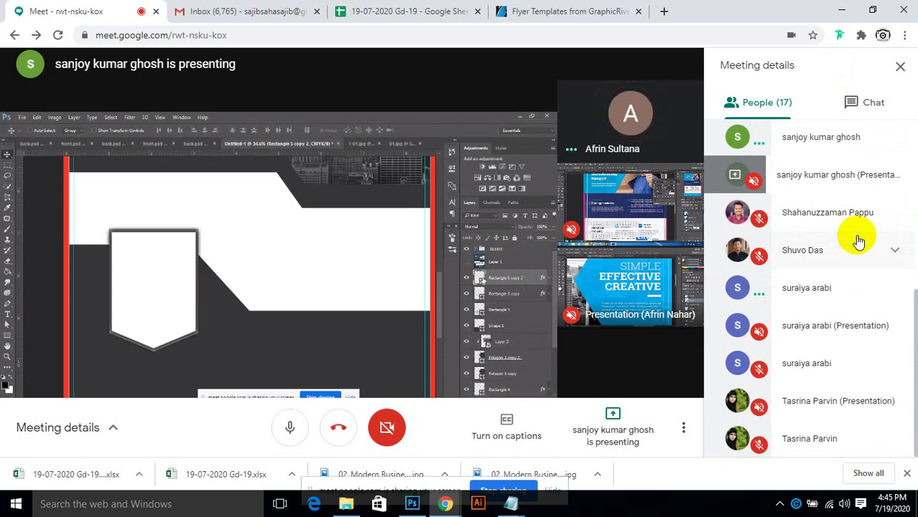
{"action": "scroll", "coordinate": [858, 241], "scroll_direction": "up", "scroll_amount": 4}
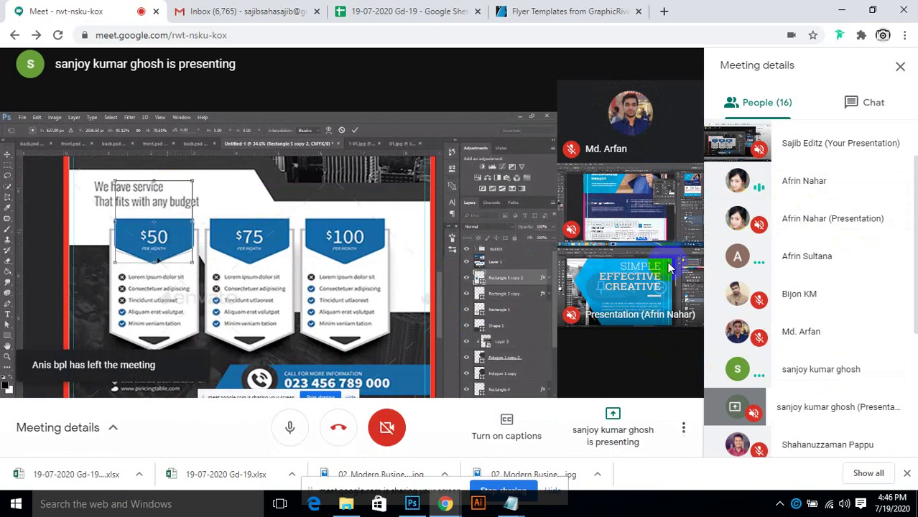
Pin the participant presentation of the blue "SIMPLE EFFECTIVE CREATIVE" flyer to the main view.
{"action": "mouse_move", "coordinate": [606, 268]}
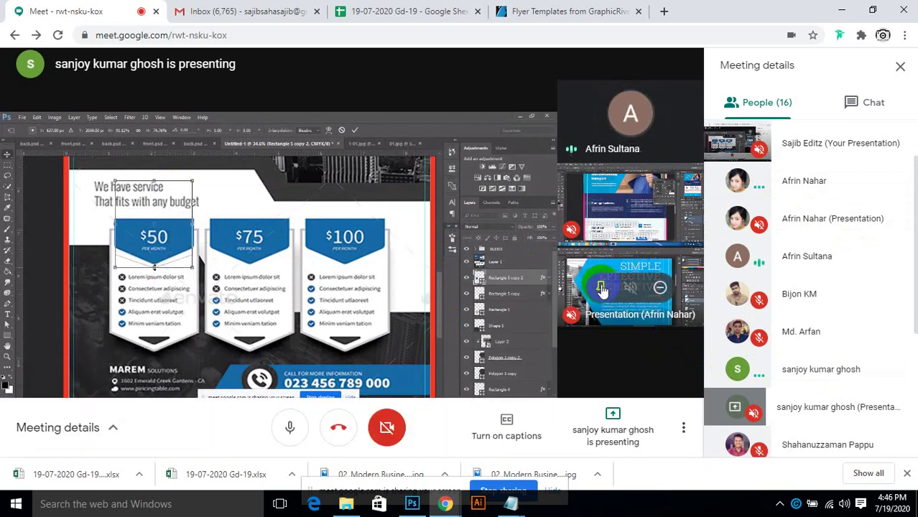
{"action": "left_click", "coordinate": [600, 287]}
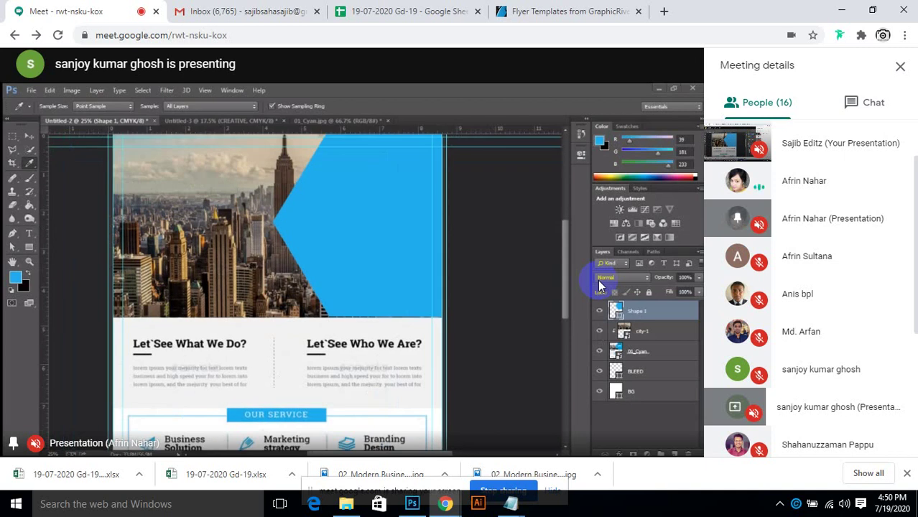
{"action": "mouse_move", "coordinate": [621, 290]}
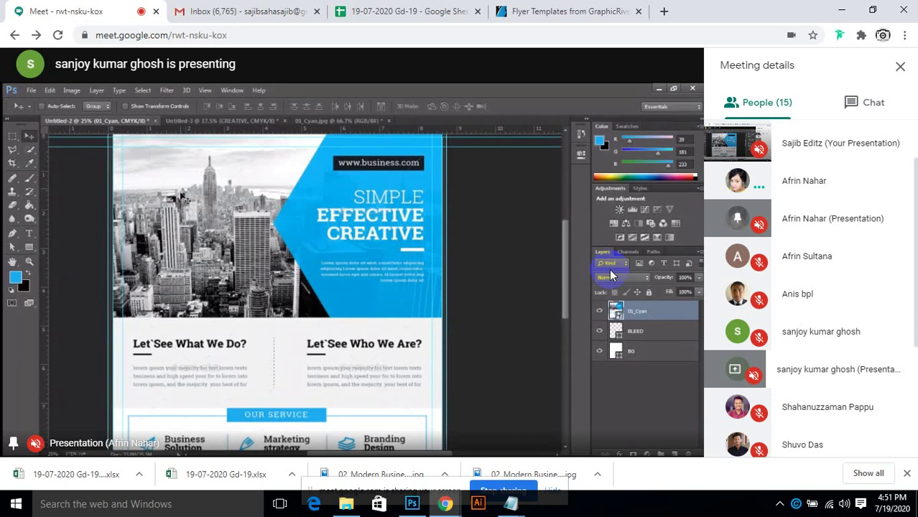
{"action": "mouse_move", "coordinate": [616, 220]}
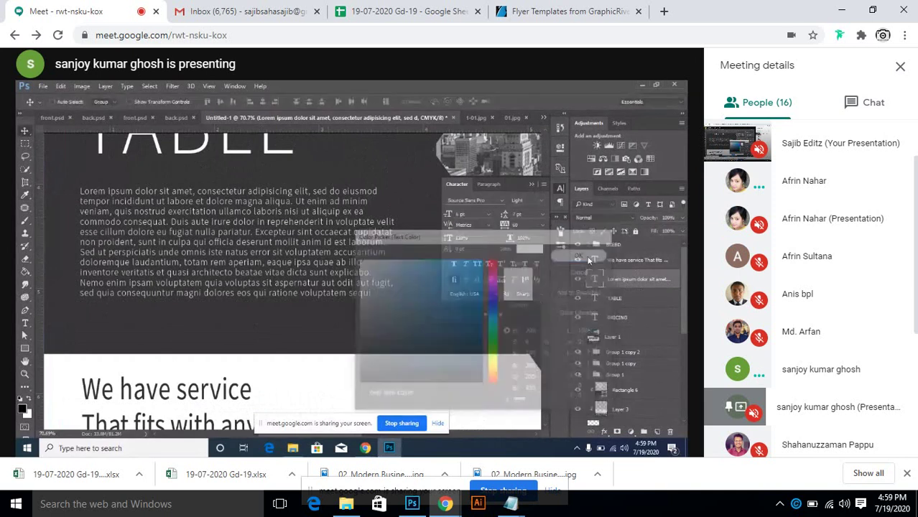
Mute the microphone and re-pin the participant presentation showing the pricing table flyer.
{"action": "mouse_move", "coordinate": [475, 312]}
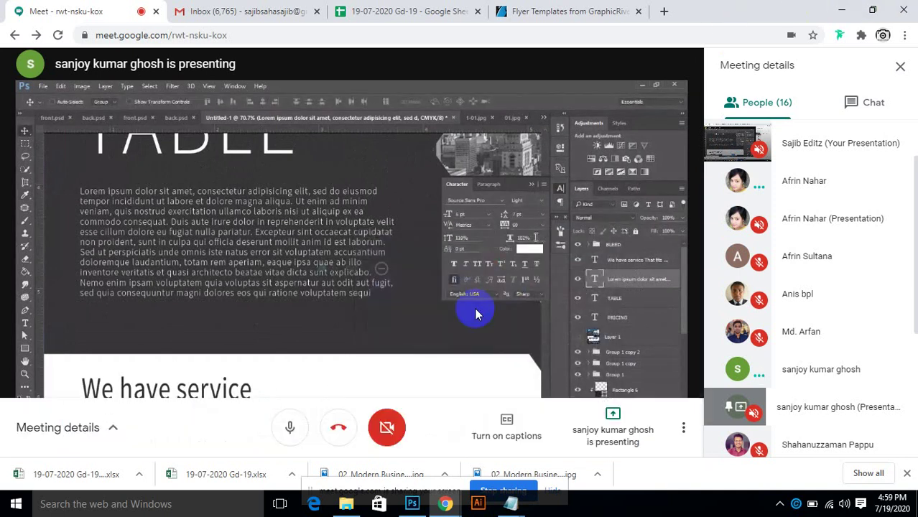
{"action": "left_click", "coordinate": [288, 433]}
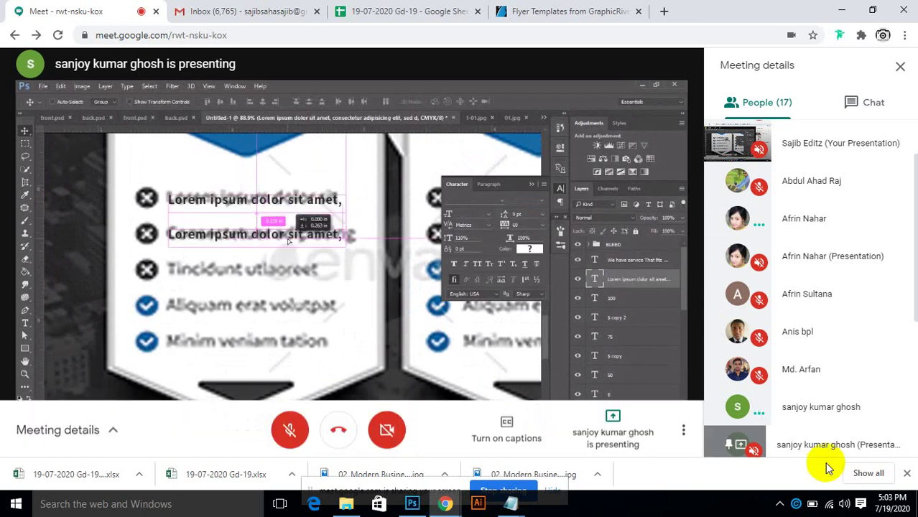
{"action": "scroll", "coordinate": [759, 379], "scroll_direction": "down", "scroll_amount": 2}
{"action": "scroll", "coordinate": [747, 415], "scroll_direction": "down", "scroll_amount": 2}
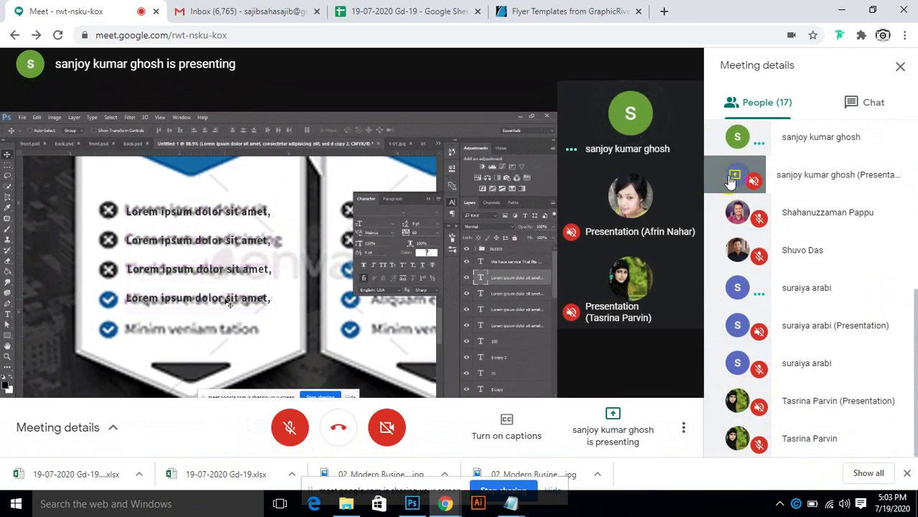
{"action": "left_click", "coordinate": [740, 178]}
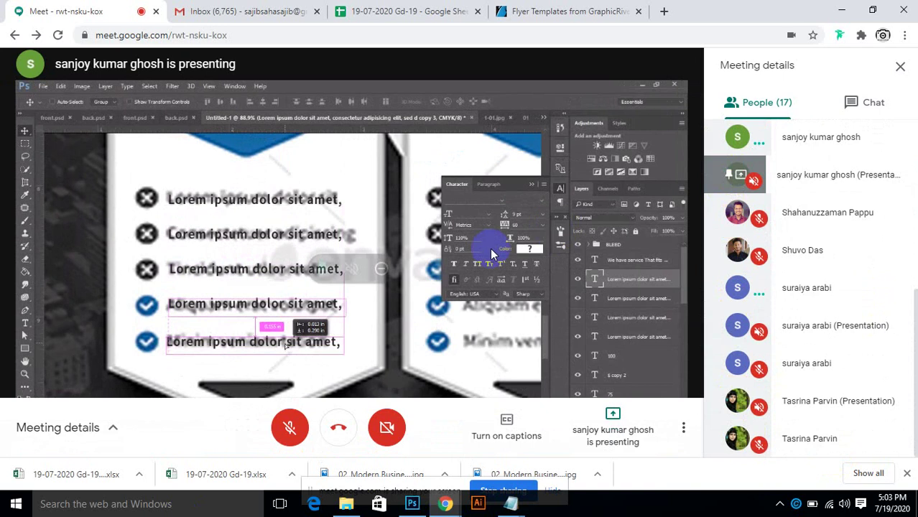
Turn the microphone on and pin the presentation of the carriage business flyer to the main view.
{"action": "scroll", "coordinate": [758, 348], "scroll_direction": "up", "scroll_amount": 3}
{"action": "scroll", "coordinate": [742, 424], "scroll_direction": "down", "scroll_amount": 2}
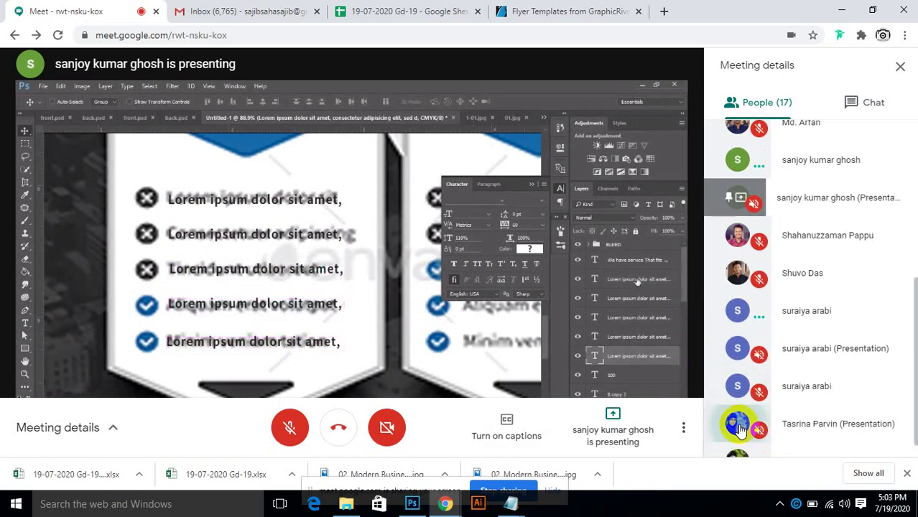
{"action": "left_click", "coordinate": [739, 427]}
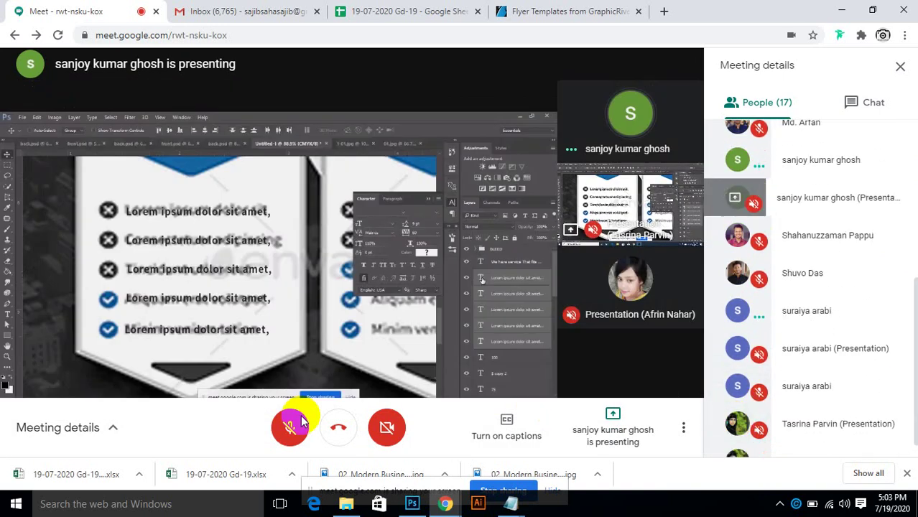
{"action": "left_click", "coordinate": [302, 421]}
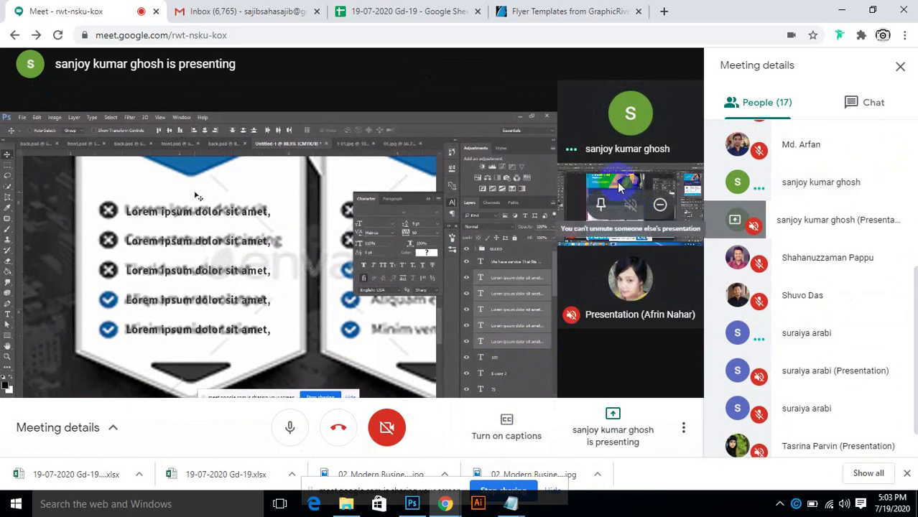
{"action": "left_click", "coordinate": [600, 205]}
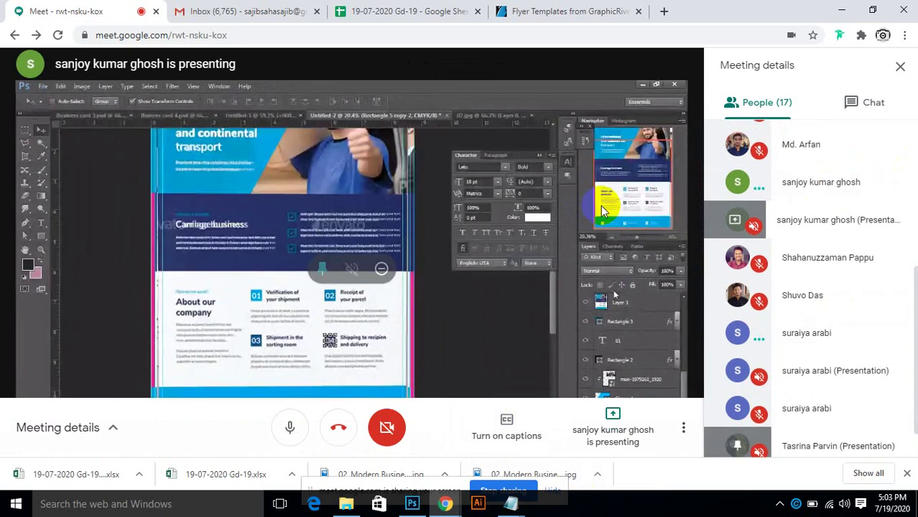
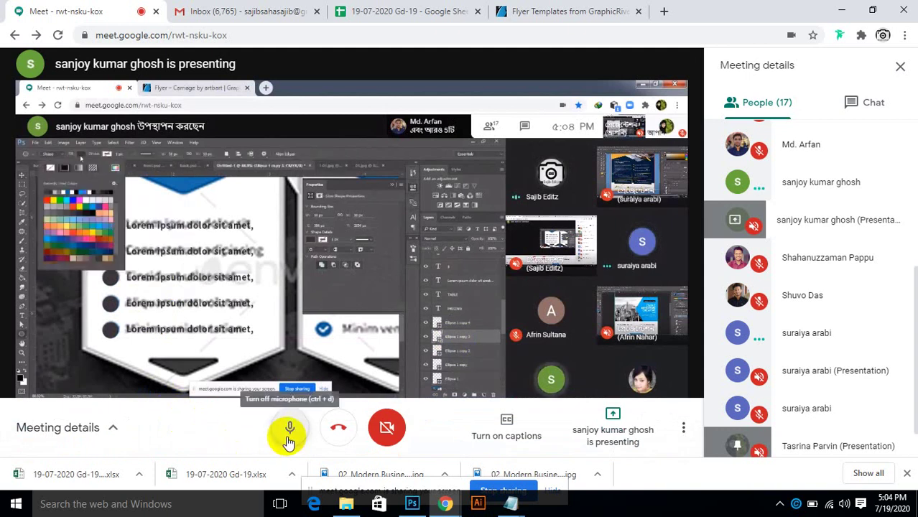
Mute the microphone and turn it back on, twice, while watching the carriage business flyer presentation.
{"action": "left_click", "coordinate": [290, 431]}
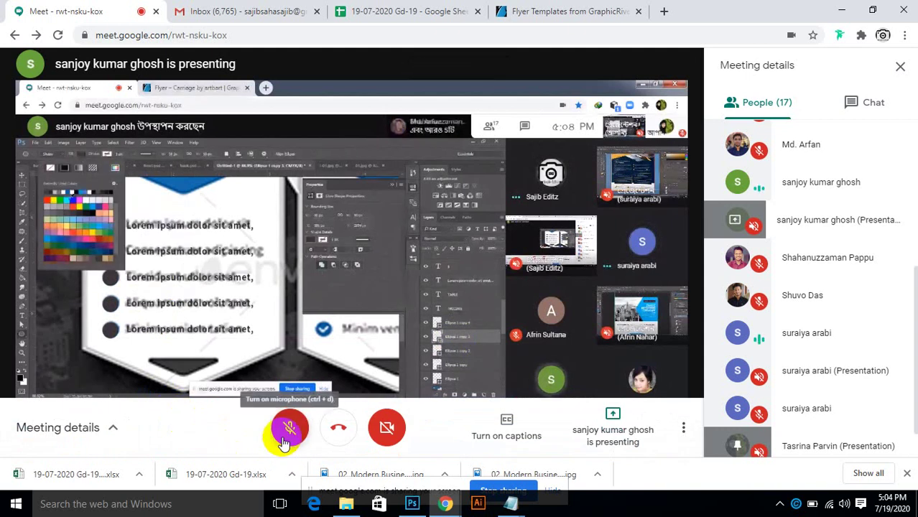
{"action": "left_click", "coordinate": [287, 434]}
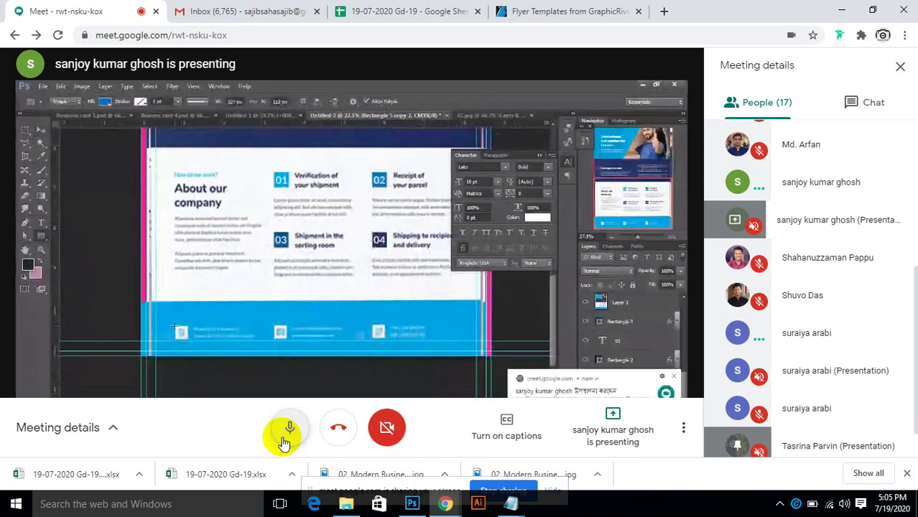
{"action": "left_click", "coordinate": [199, 364]}
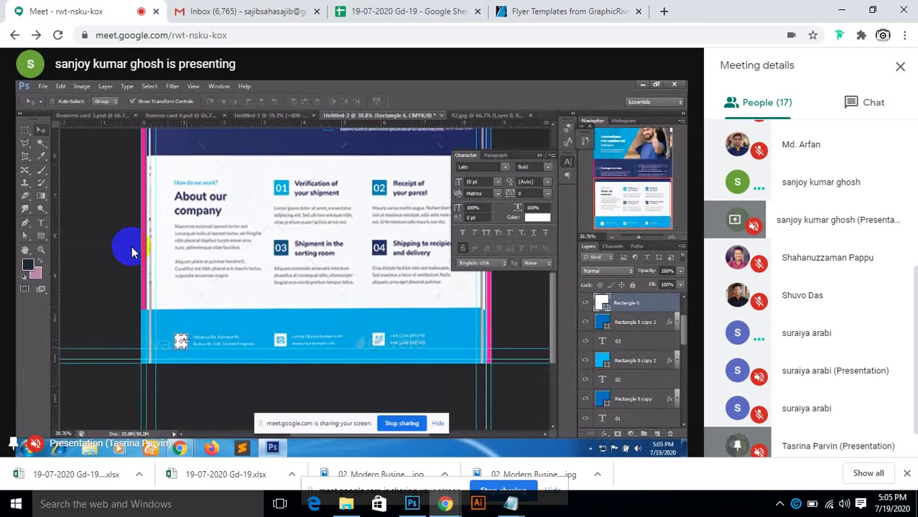
{"action": "mouse_move", "coordinate": [338, 297]}
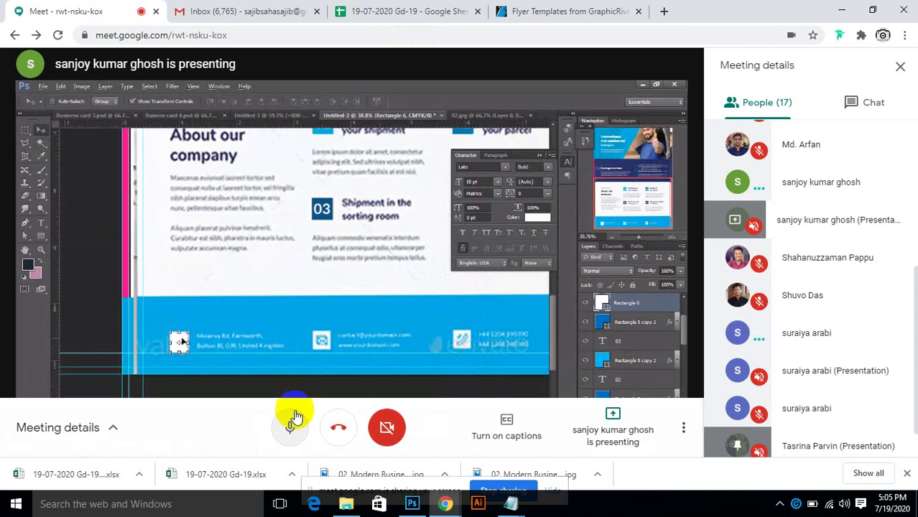
{"action": "left_click", "coordinate": [292, 430]}
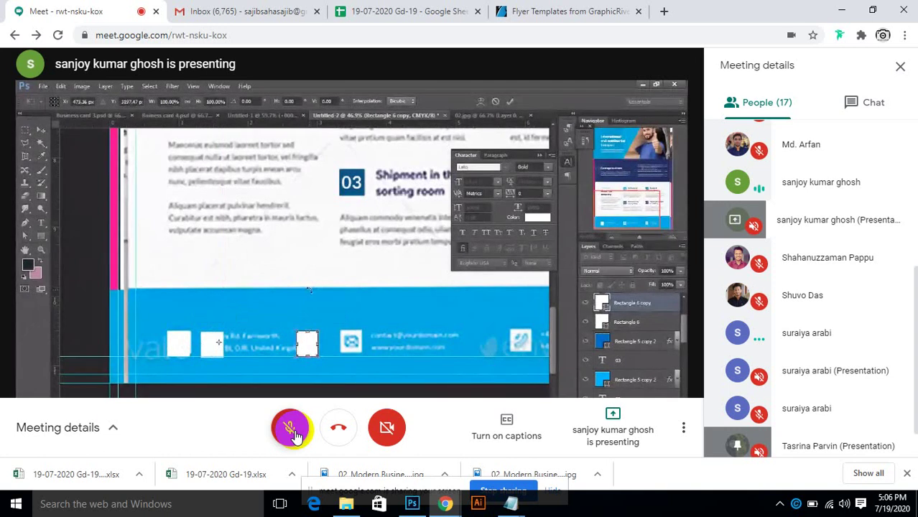
{"action": "left_click", "coordinate": [292, 426]}
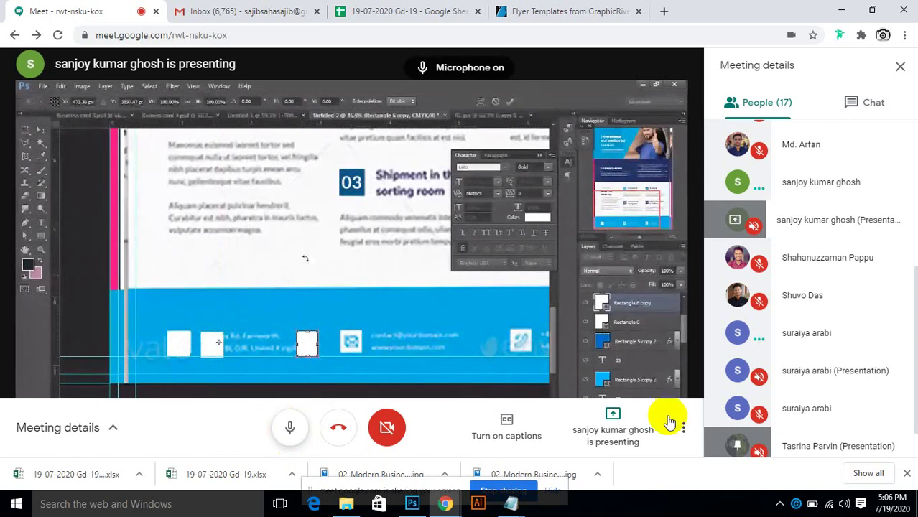
Look through the whole participant list and mute the microphone.
{"action": "scroll", "coordinate": [795, 317], "scroll_direction": "up", "scroll_amount": 5}
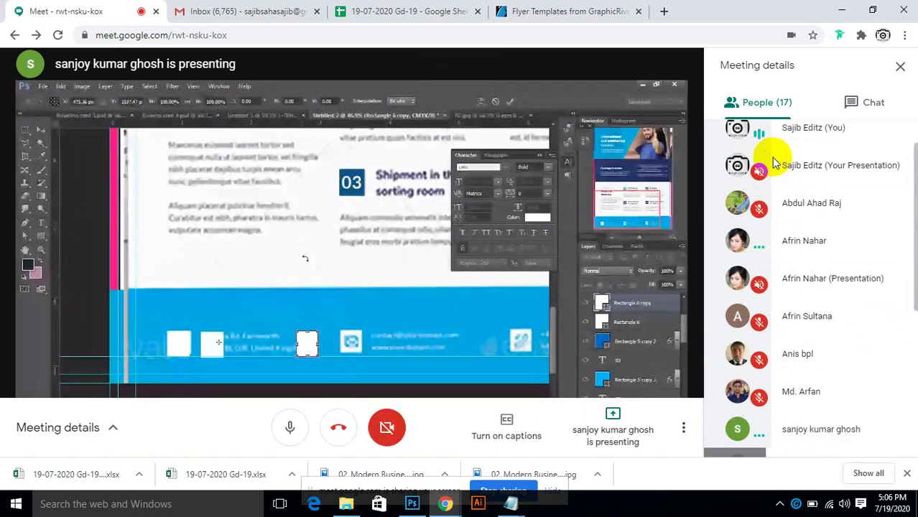
{"action": "scroll", "coordinate": [780, 180], "scroll_direction": "down", "scroll_amount": 4}
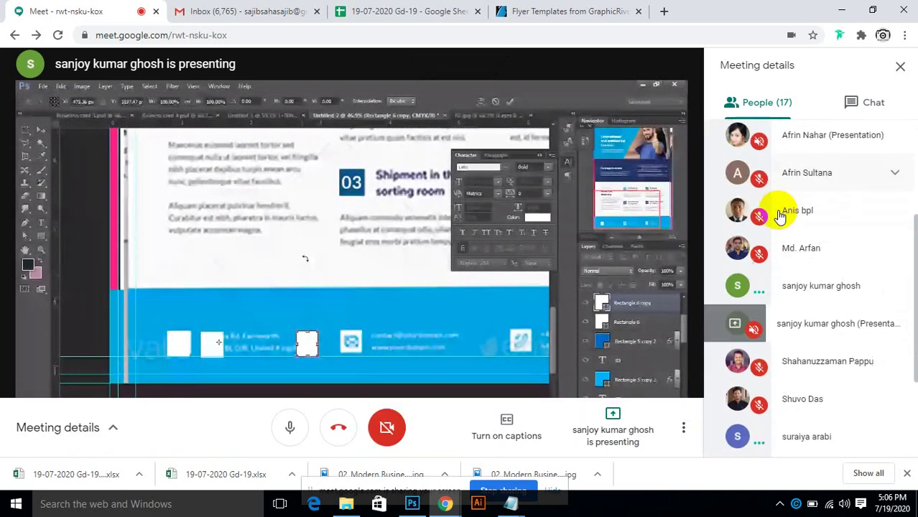
{"action": "scroll", "coordinate": [779, 215], "scroll_direction": "down", "scroll_amount": 1}
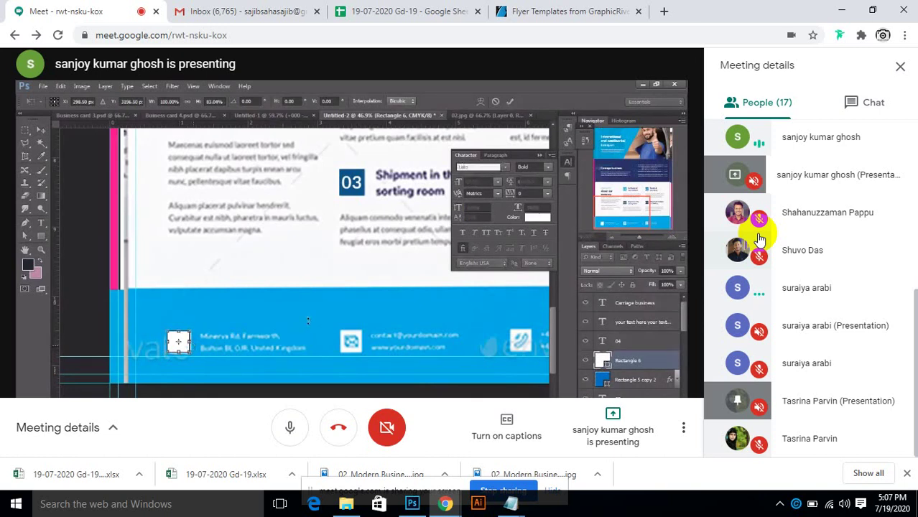
{"action": "left_click", "coordinate": [281, 433]}
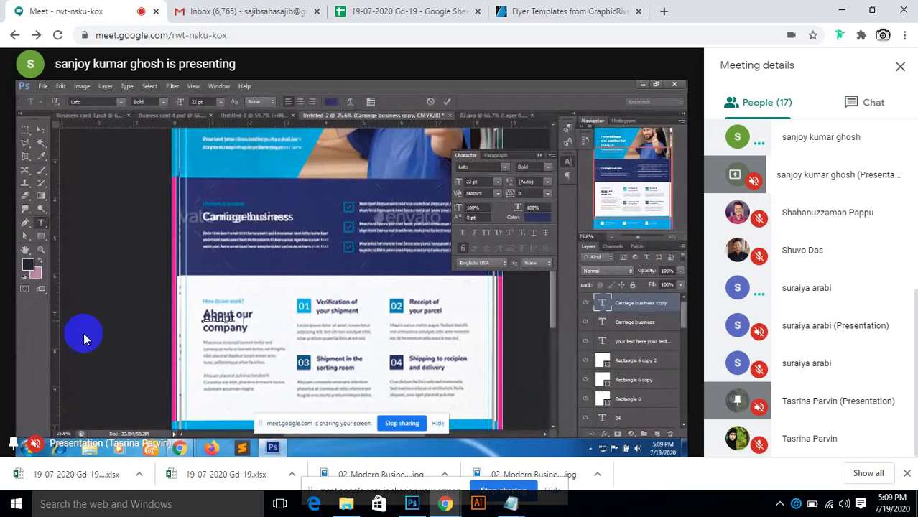
Turn the microphone on and pin the presentation of the pricing table flyer to the main view.
{"action": "left_click", "coordinate": [289, 427]}
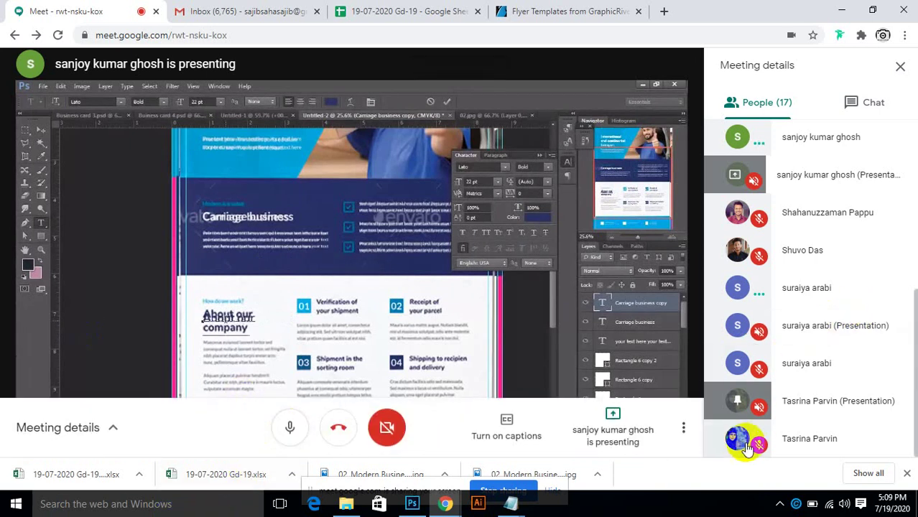
{"action": "scroll", "coordinate": [743, 246], "scroll_direction": "up", "scroll_amount": 1}
{"action": "scroll", "coordinate": [743, 246], "scroll_direction": "up", "scroll_amount": 3}
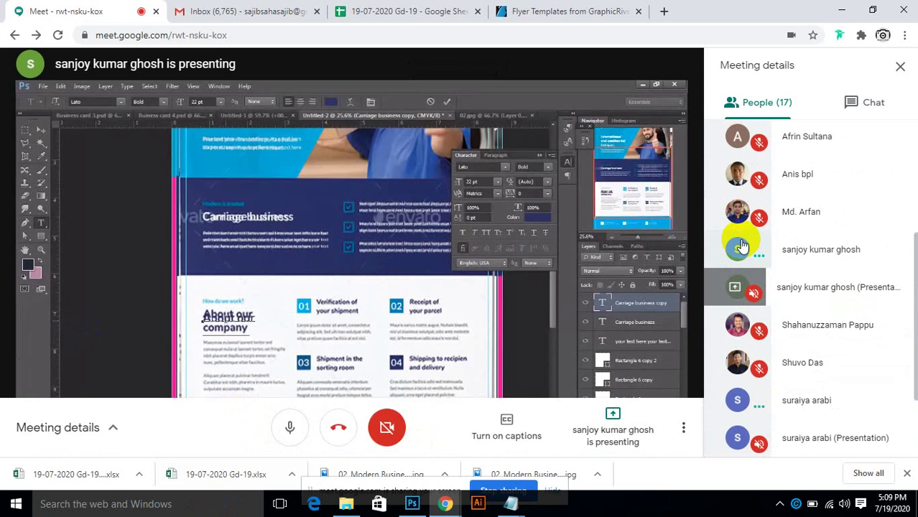
{"action": "scroll", "coordinate": [741, 247], "scroll_direction": "up", "scroll_amount": 4}
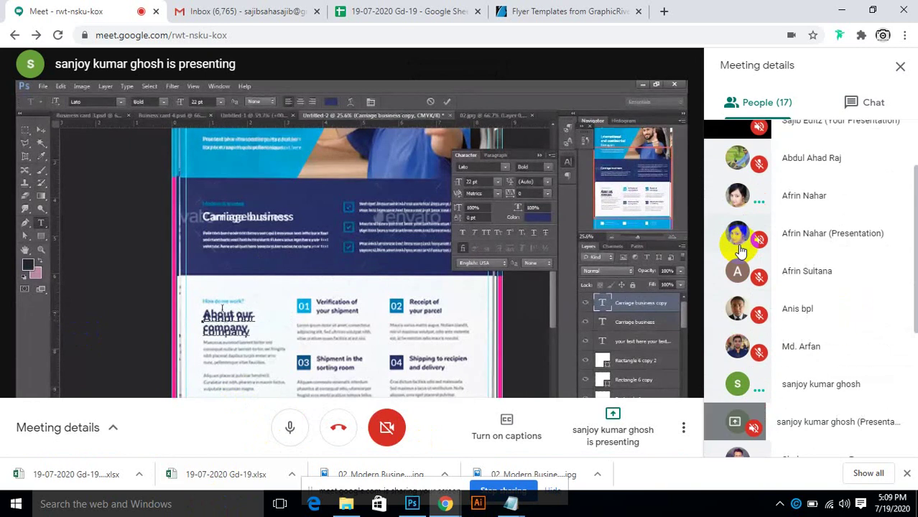
{"action": "scroll", "coordinate": [737, 233], "scroll_direction": "up", "scroll_amount": 2}
{"action": "scroll", "coordinate": [755, 300], "scroll_direction": "down", "scroll_amount": 4}
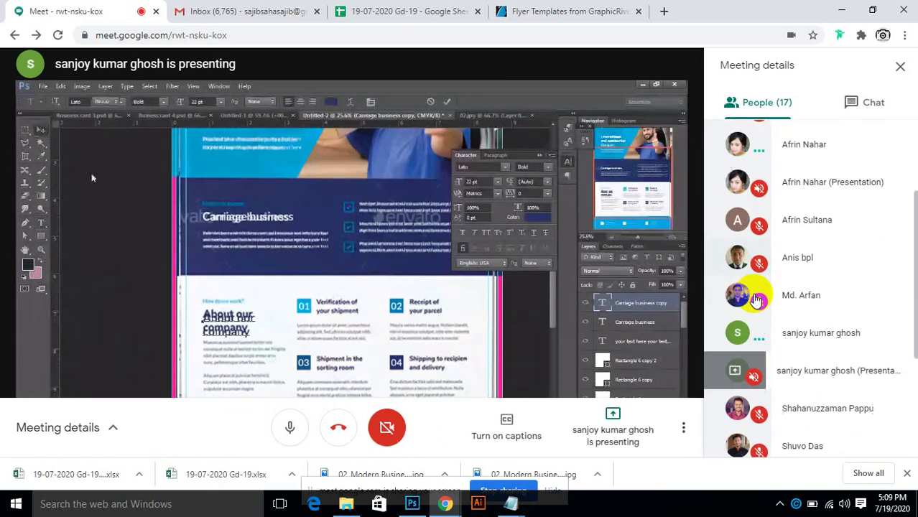
{"action": "scroll", "coordinate": [755, 300], "scroll_direction": "up", "scroll_amount": 1}
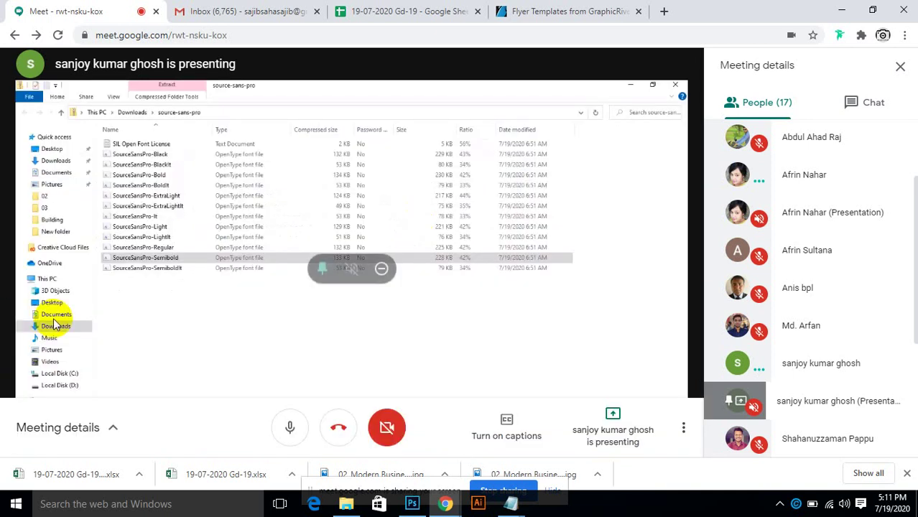
Mute the microphone, turn it back on to comment on the pricing table flyer, and mute it again.
{"action": "left_click", "coordinate": [291, 444]}
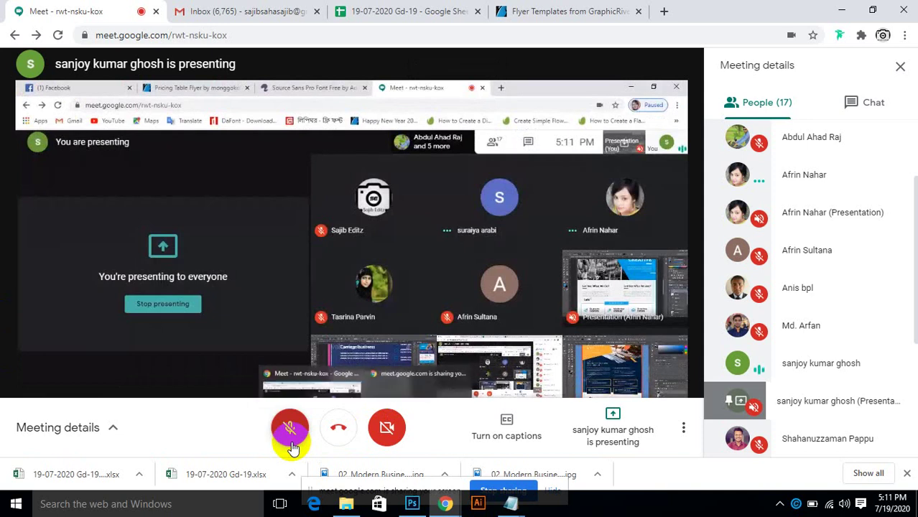
{"action": "left_click", "coordinate": [290, 444]}
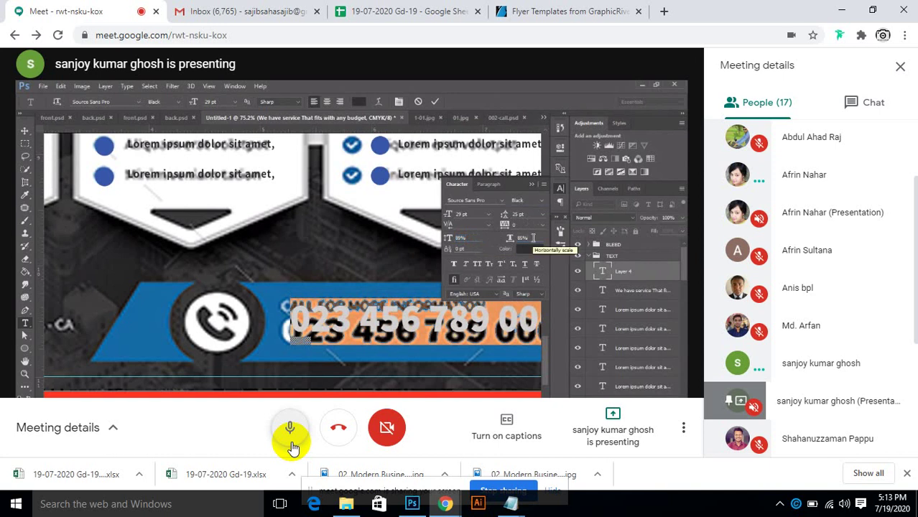
{"action": "left_click", "coordinate": [290, 429]}
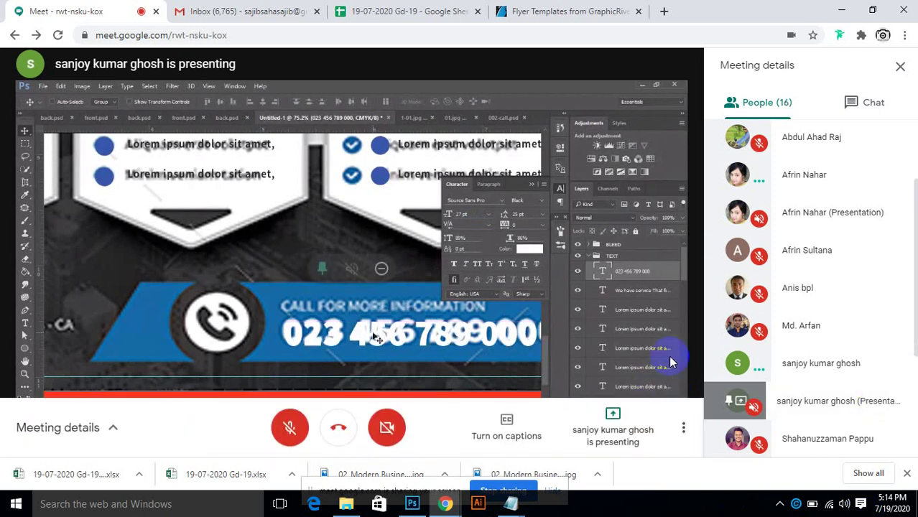
Look through the participant list and re-pin the presentation of the pricing table flyer.
{"action": "scroll", "coordinate": [747, 322], "scroll_direction": "down", "scroll_amount": 3}
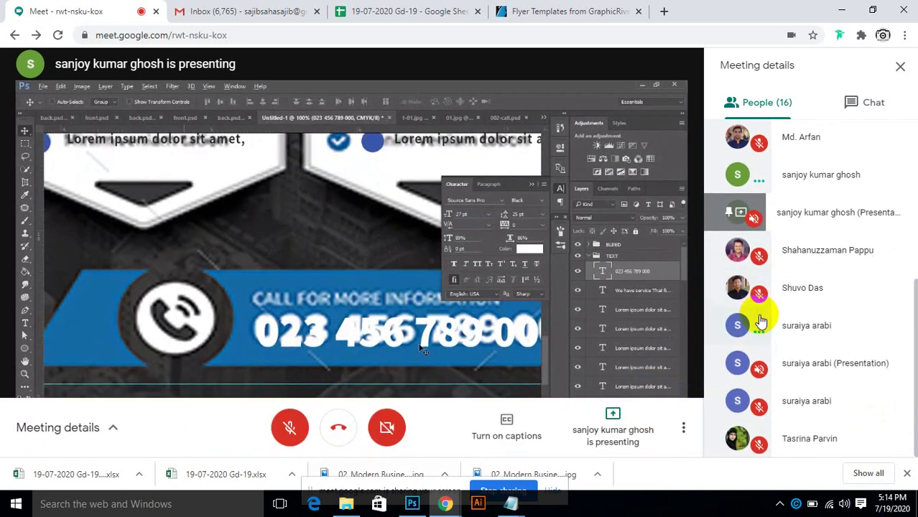
{"action": "scroll", "coordinate": [761, 321], "scroll_direction": "up", "scroll_amount": 5}
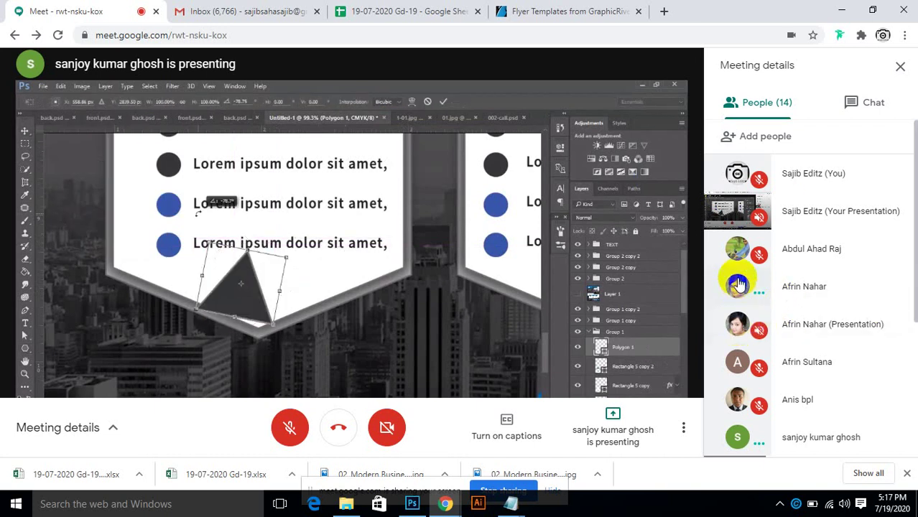
{"action": "scroll", "coordinate": [740, 332], "scroll_direction": "down", "scroll_amount": 3}
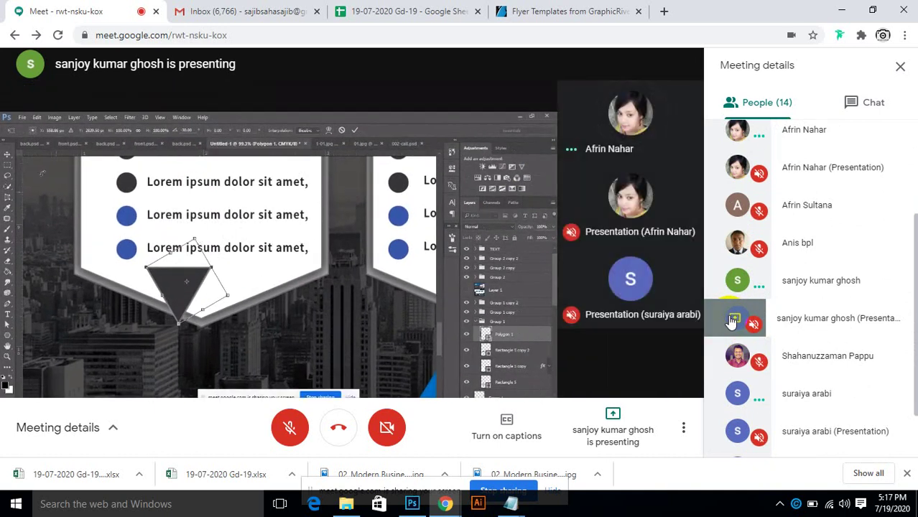
{"action": "left_click", "coordinate": [732, 320]}
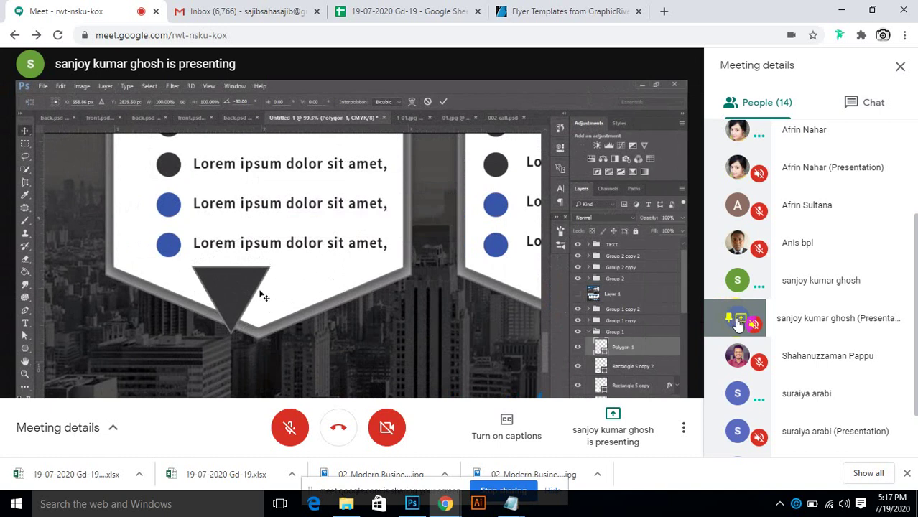
Pin the presentation of the dark blue flyer to the main view and turn the microphone on.
{"action": "scroll", "coordinate": [753, 364], "scroll_direction": "down", "scroll_amount": 2}
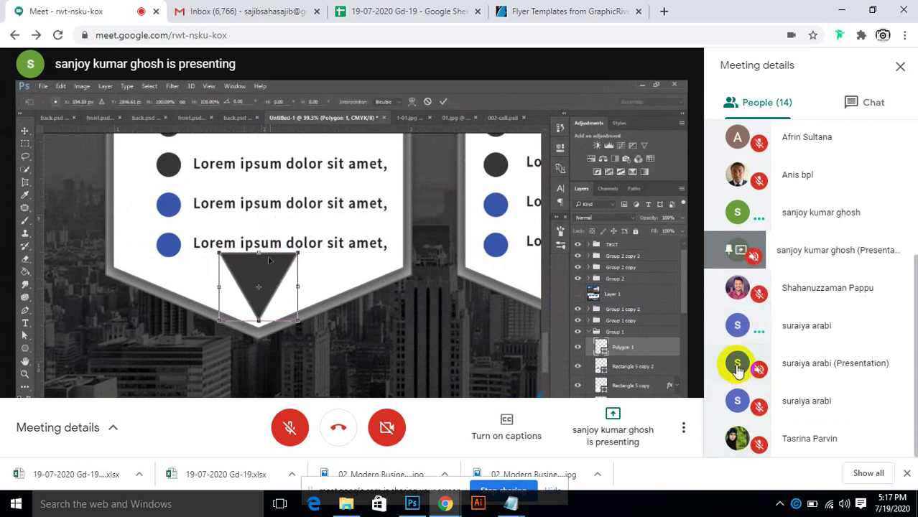
{"action": "left_click", "coordinate": [737, 369]}
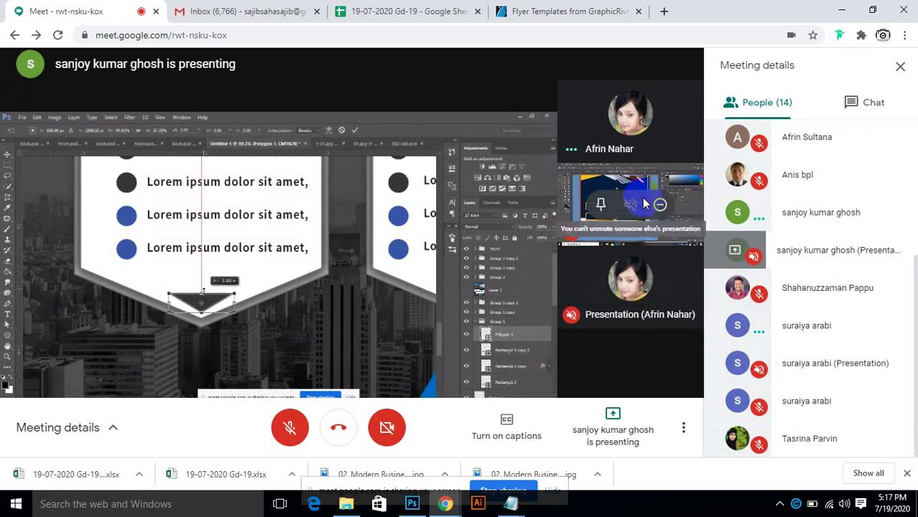
{"action": "left_click", "coordinate": [602, 210]}
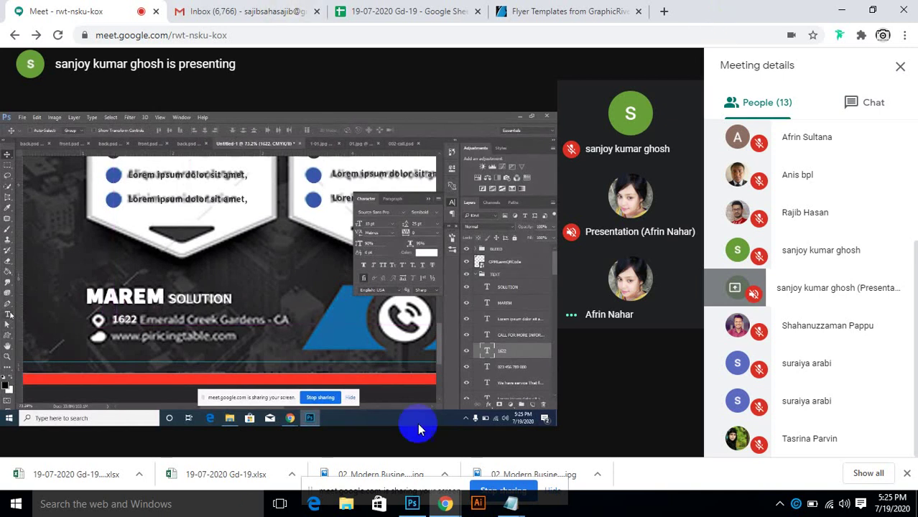
{"action": "mouse_move", "coordinate": [237, 316]}
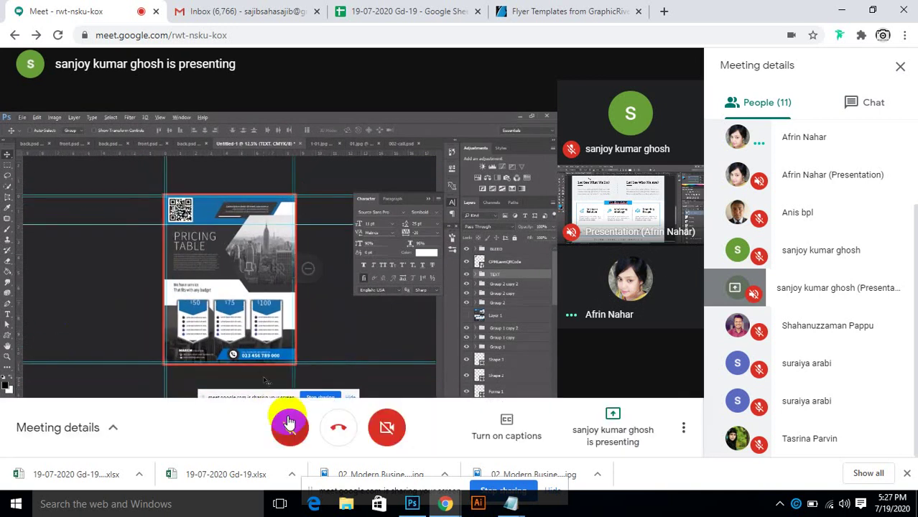
{"action": "left_click", "coordinate": [289, 424]}
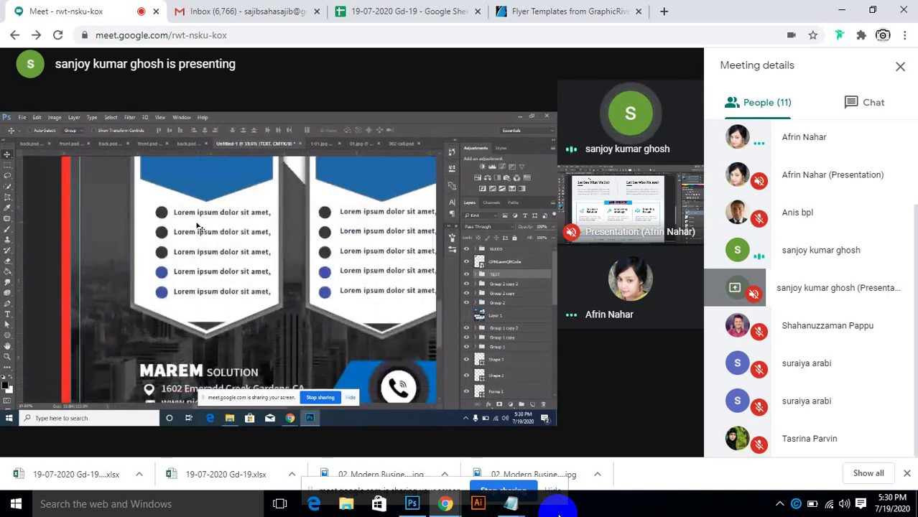
Switch to Photoshop and draw a solid three-sided polygon about 1416 wide and 1278 high on the blank flyer page.
{"action": "left_click", "coordinate": [411, 503]}
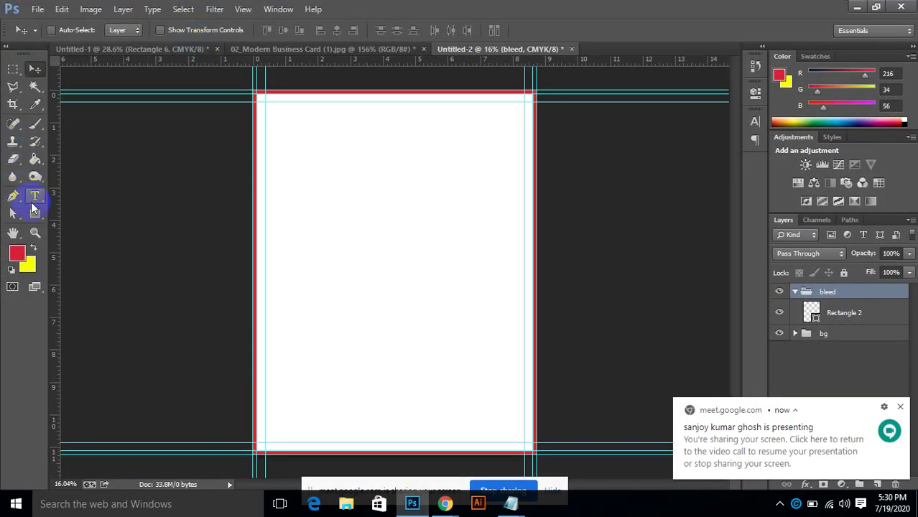
{"action": "left_click_drag", "start_coordinate": [34, 212], "coordinate": [92, 249]}
{"action": "left_click_drag", "start_coordinate": [368, 237], "coordinate": [438, 270]}
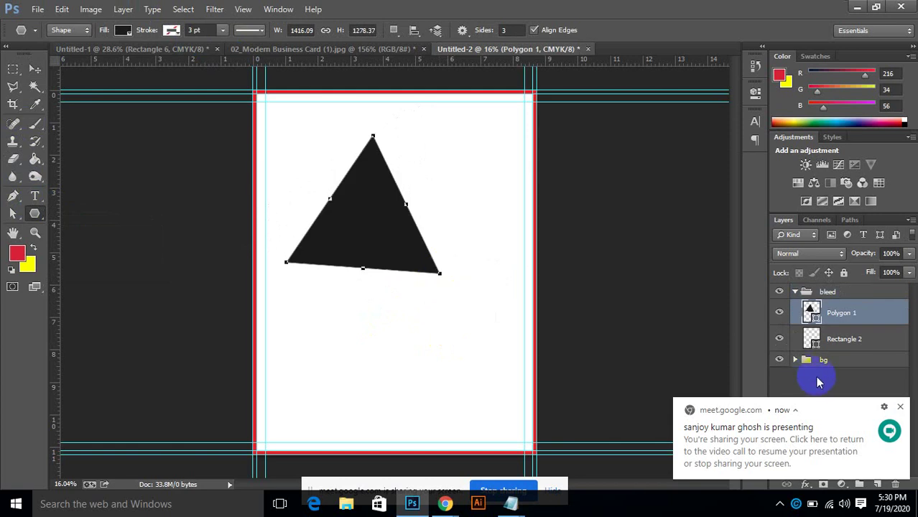
{"action": "left_click", "coordinate": [900, 407]}
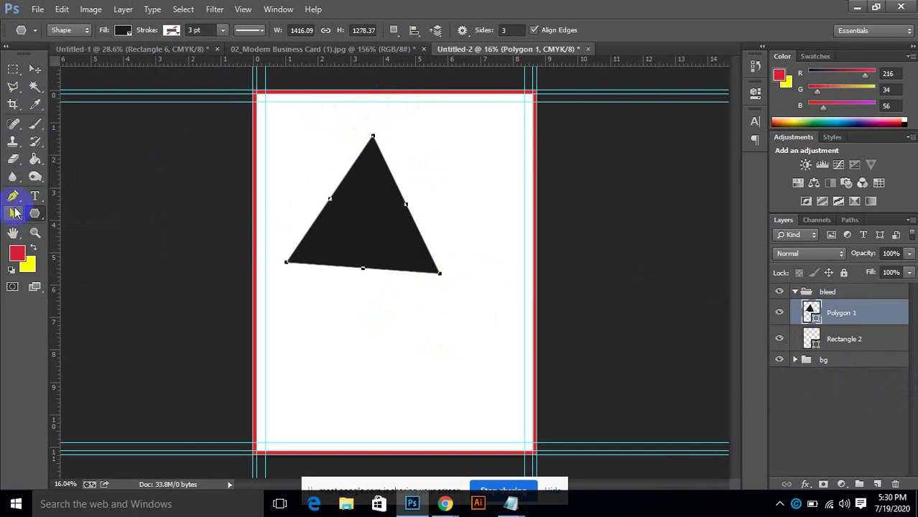
Move the triangle slightly down the page with the Direct Selection tool, pulling on its corner points.
{"action": "left_click", "coordinate": [13, 213]}
{"action": "left_click", "coordinate": [64, 225]}
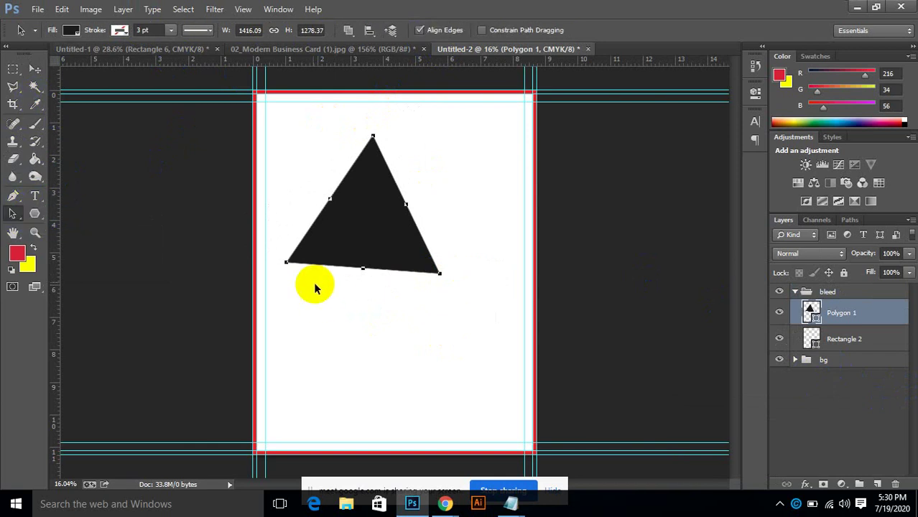
{"action": "left_click", "coordinate": [287, 263]}
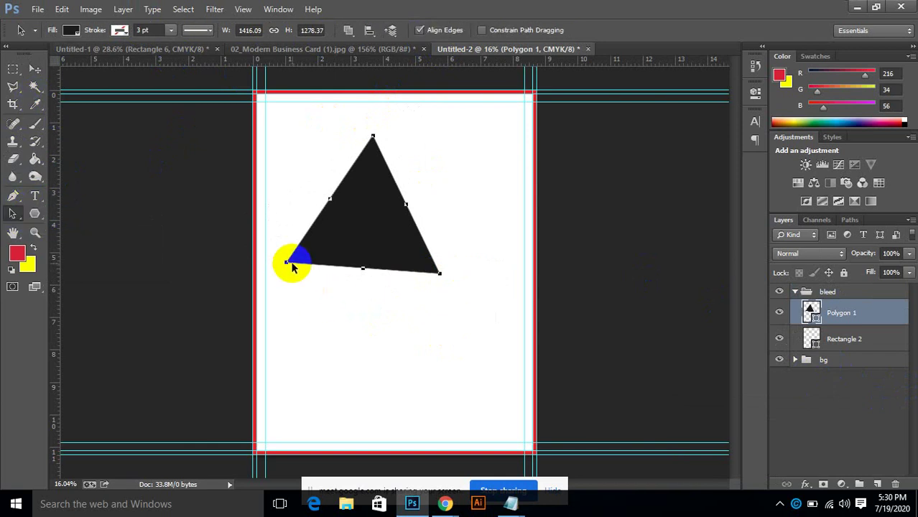
{"action": "left_click_drag", "start_coordinate": [285, 264], "coordinate": [294, 285]}
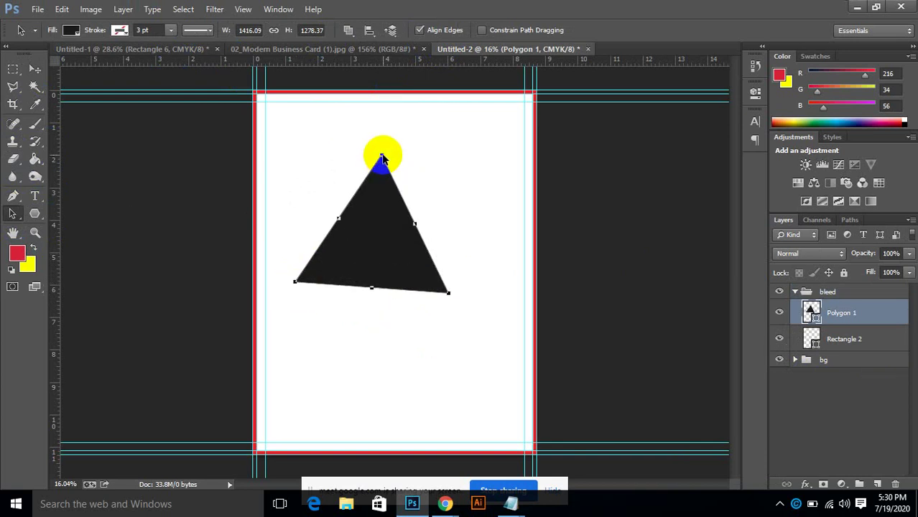
{"action": "left_click_drag", "start_coordinate": [381, 158], "coordinate": [384, 176]}
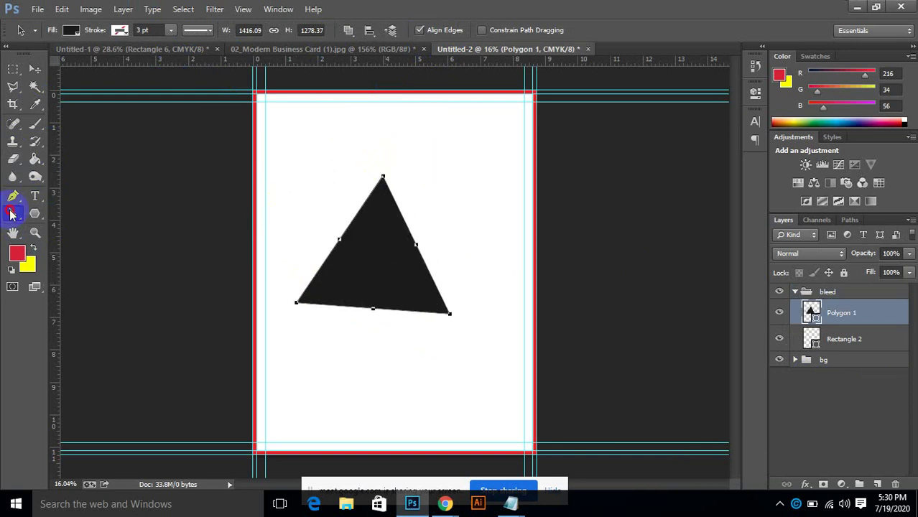
Move the triangle further down the page with the Path Selection tool and view its path options.
{"action": "right_click", "coordinate": [10, 214]}
{"action": "left_click", "coordinate": [79, 206]}
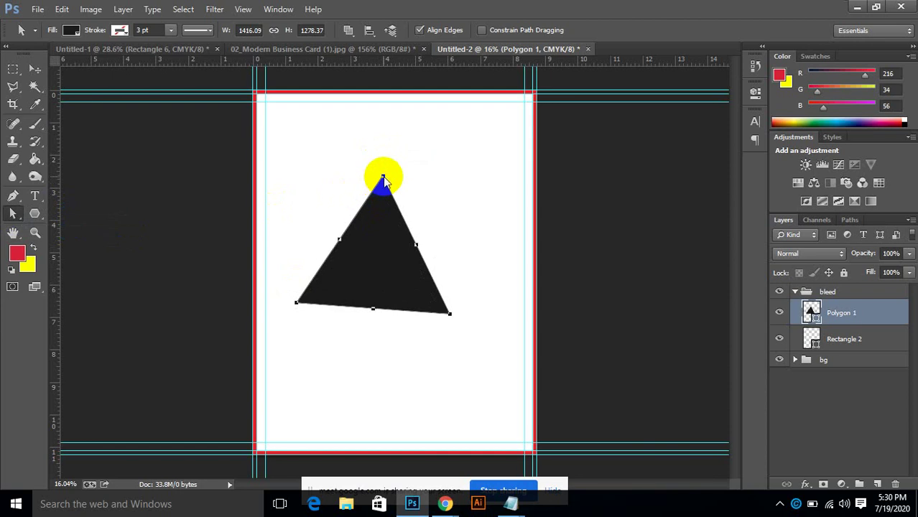
{"action": "left_click_drag", "start_coordinate": [383, 179], "coordinate": [382, 202]}
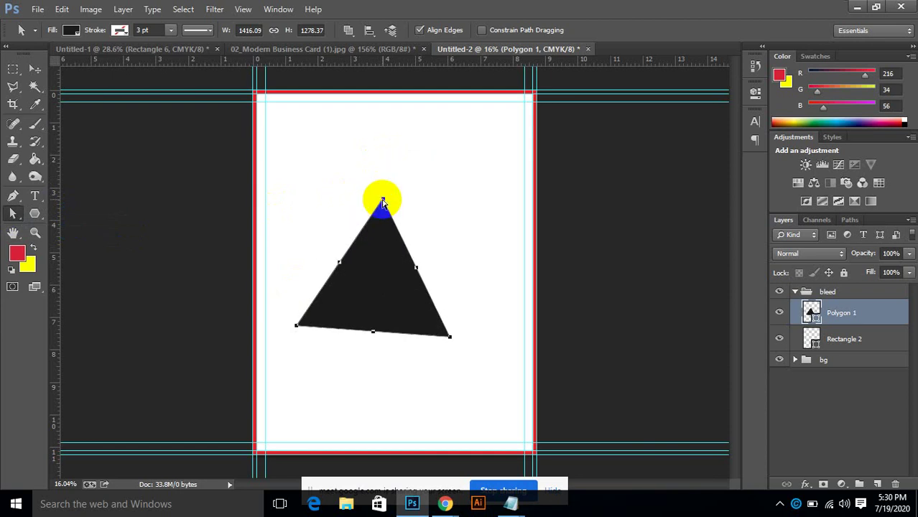
{"action": "right_click", "coordinate": [383, 203]}
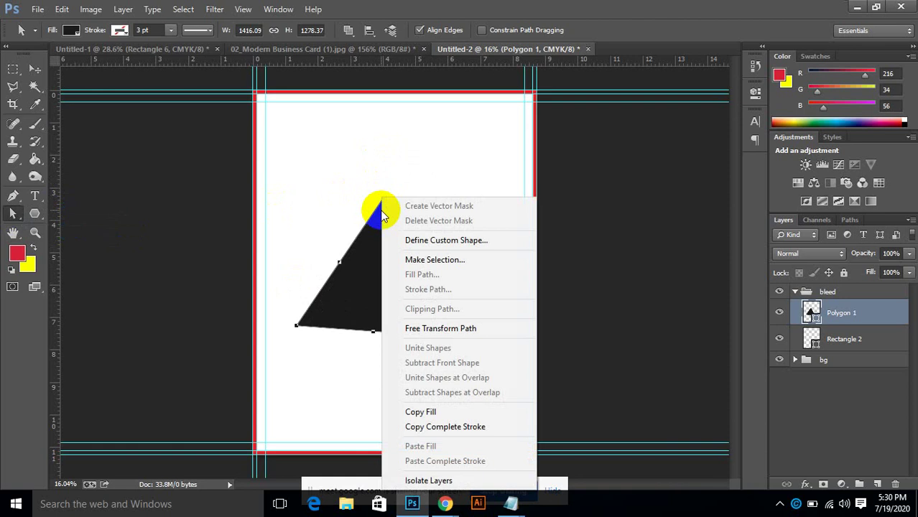
{"action": "left_click", "coordinate": [367, 252]}
Draw a second triangle about 1070 wide and 948 high and move it to the upper right of the page.
{"action": "left_click", "coordinate": [34, 213]}
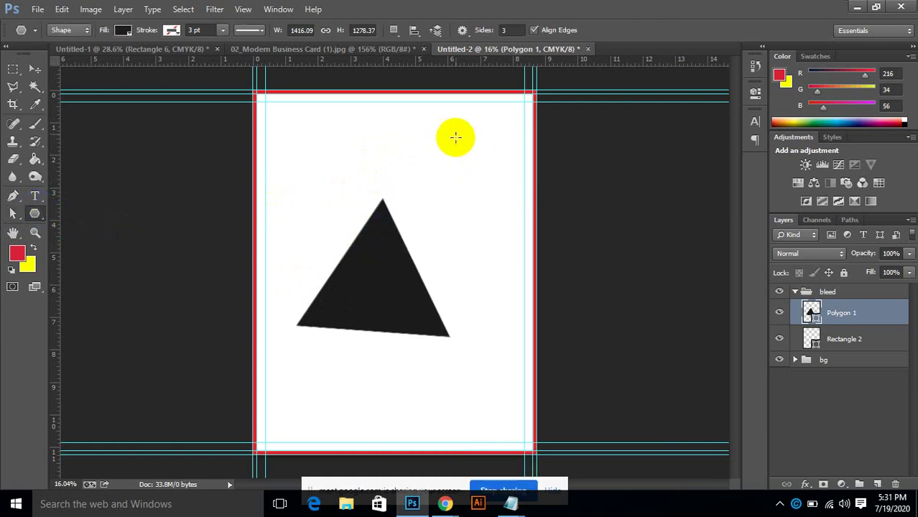
{"action": "left_click_drag", "start_coordinate": [356, 102], "coordinate": [408, 136]}
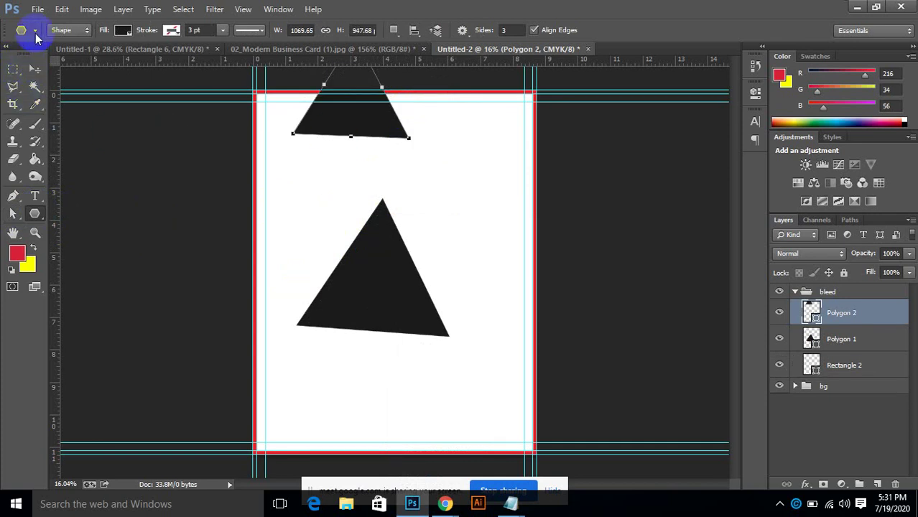
{"action": "left_click", "coordinate": [35, 31]}
{"action": "left_click", "coordinate": [34, 31]}
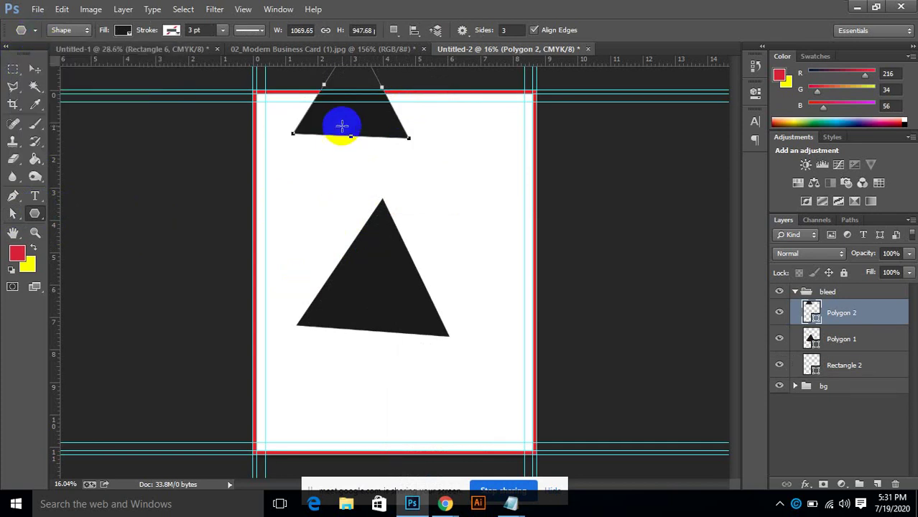
{"action": "left_click", "coordinate": [35, 69]}
{"action": "left_click_drag", "start_coordinate": [331, 160], "coordinate": [454, 203]}
View the layers under the small triangle and return to the Google Meet call.
{"action": "right_click", "coordinate": [461, 143]}
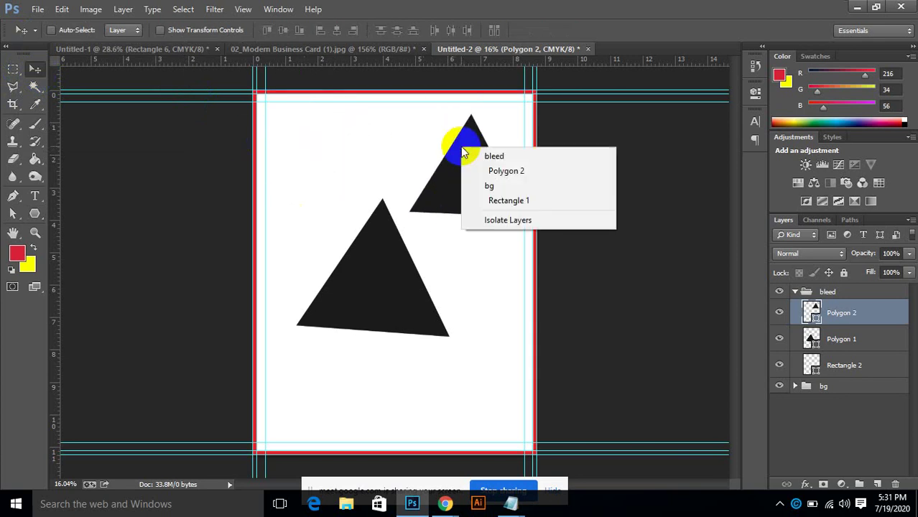
{"action": "left_click", "coordinate": [470, 137]}
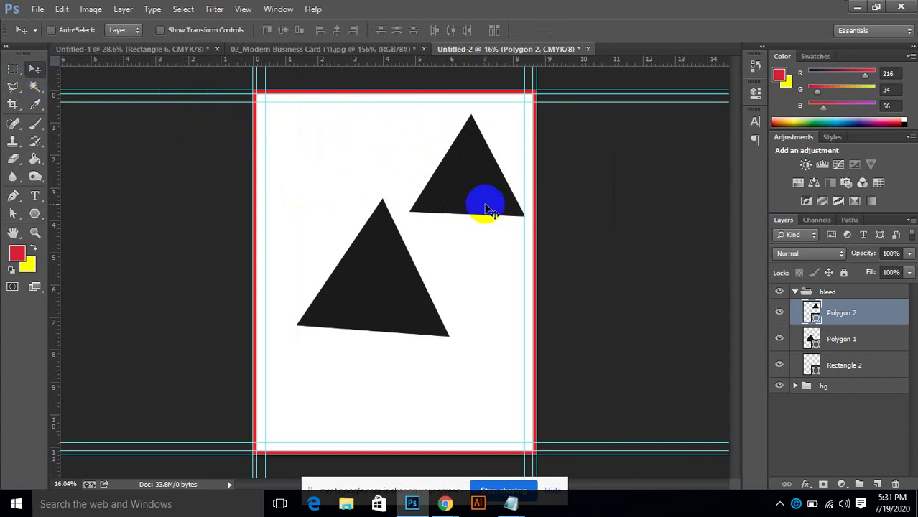
{"action": "right_click", "coordinate": [446, 180]}
{"action": "left_click", "coordinate": [464, 157]}
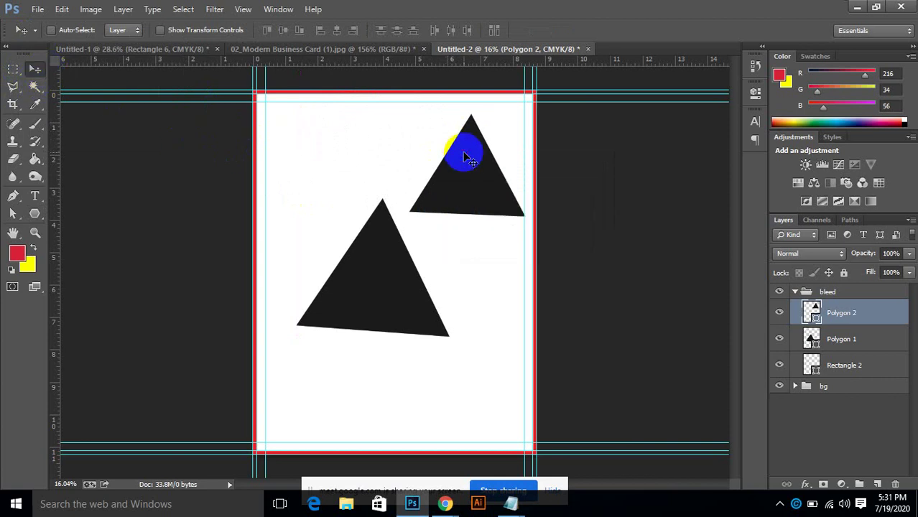
{"action": "left_click", "coordinate": [857, 7]}
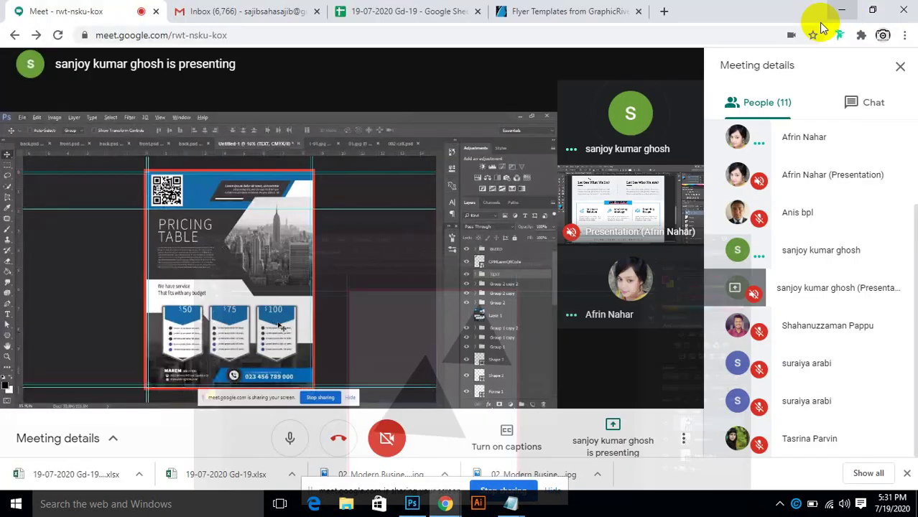
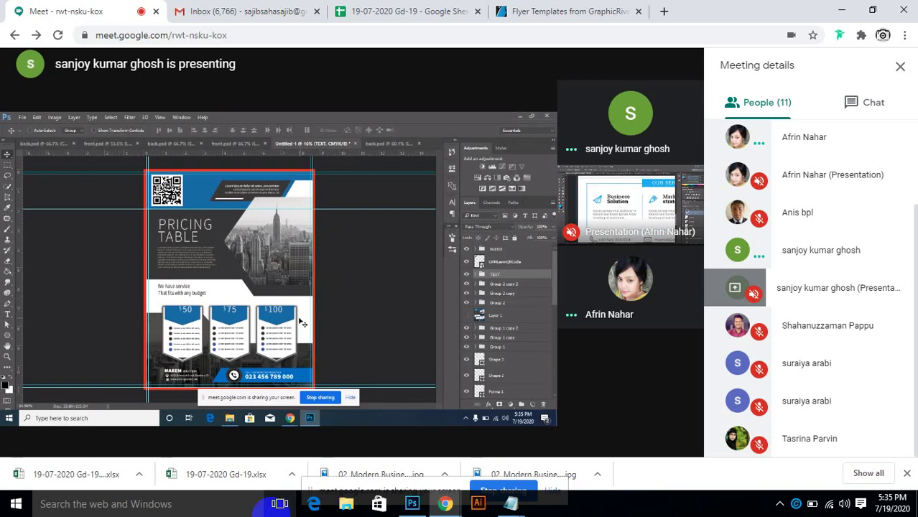
Switch the call's main view between the students and their shared presentations to check their flyer work.
{"action": "left_click", "coordinate": [599, 206]}
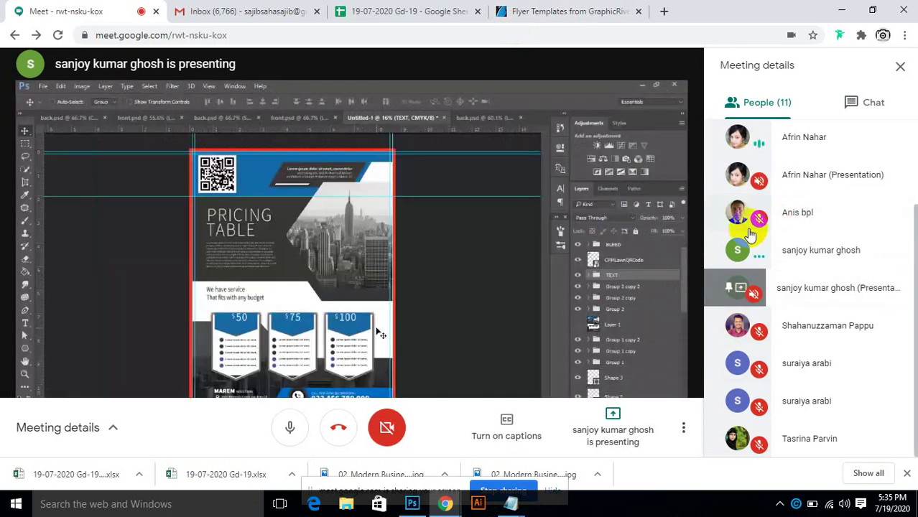
{"action": "left_click", "coordinate": [737, 179]}
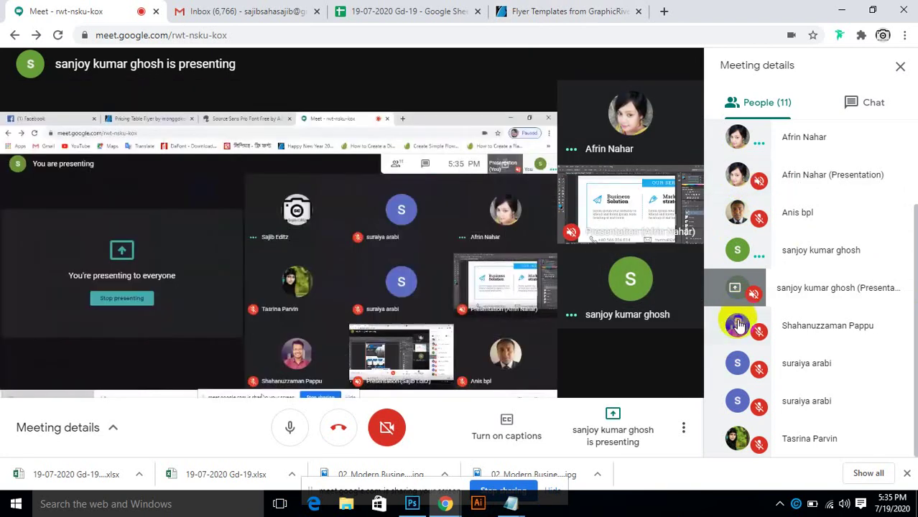
{"action": "left_click", "coordinate": [731, 365]}
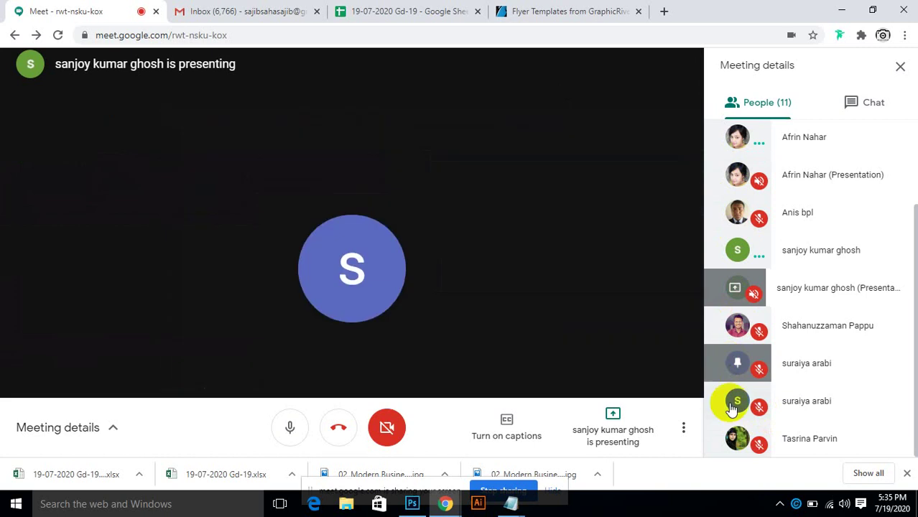
Look through the call's participant list and bring other students into the main view.
{"action": "scroll", "coordinate": [734, 399], "scroll_direction": "up", "scroll_amount": 3}
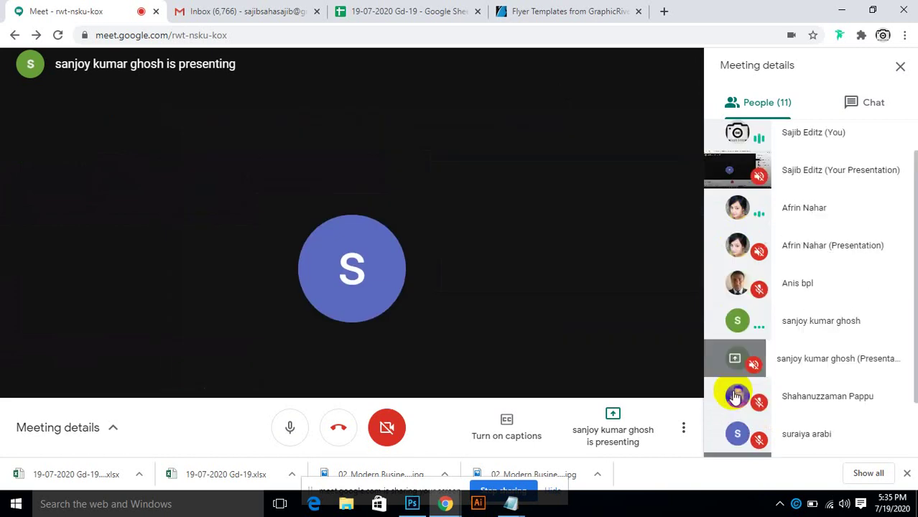
{"action": "scroll", "coordinate": [734, 399], "scroll_direction": "down", "scroll_amount": 3}
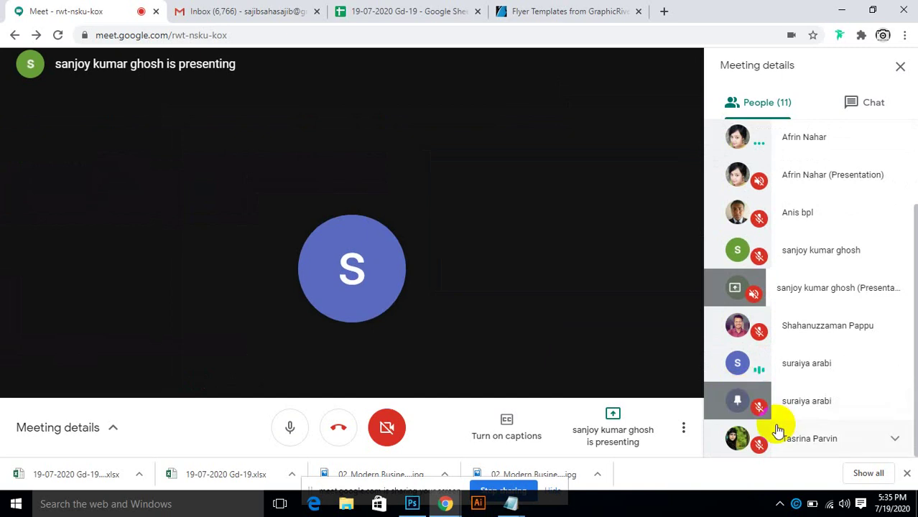
{"action": "scroll", "coordinate": [778, 429], "scroll_direction": "up", "scroll_amount": 3}
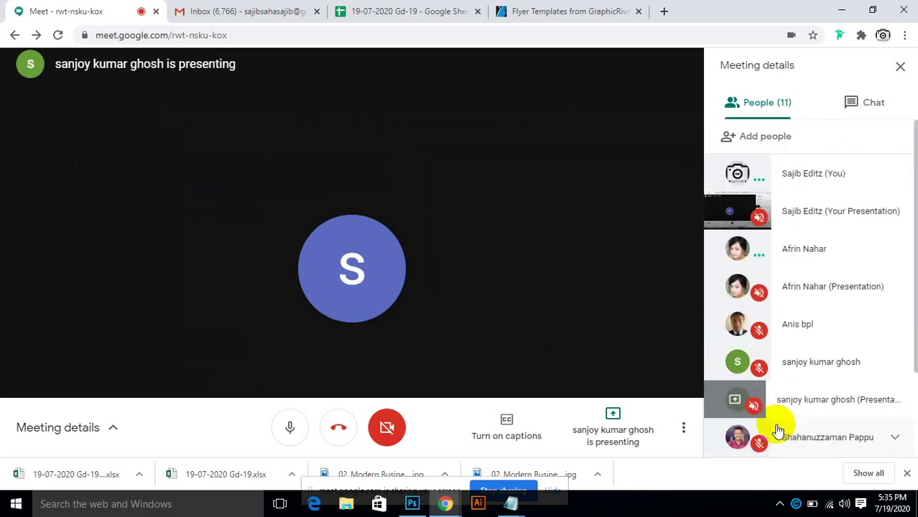
{"action": "scroll", "coordinate": [785, 359], "scroll_direction": "down", "scroll_amount": 3}
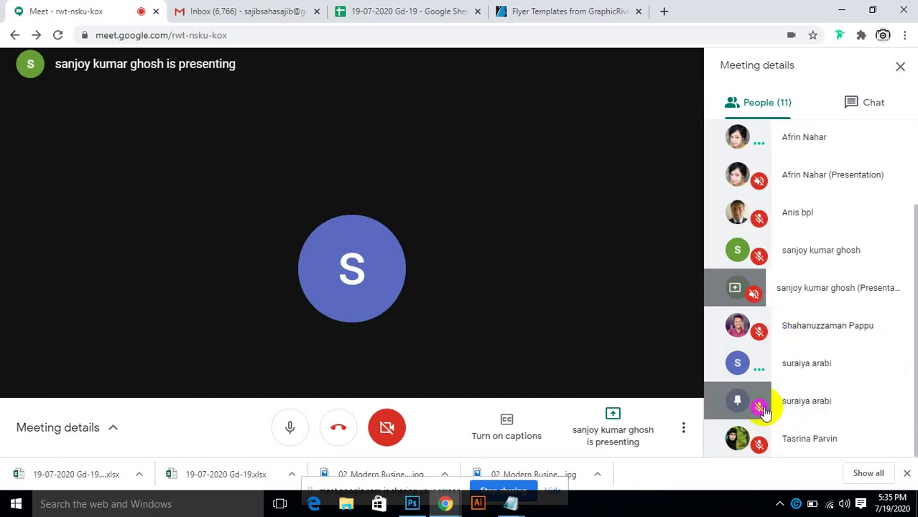
{"action": "scroll", "coordinate": [741, 402], "scroll_direction": "up", "scroll_amount": 3}
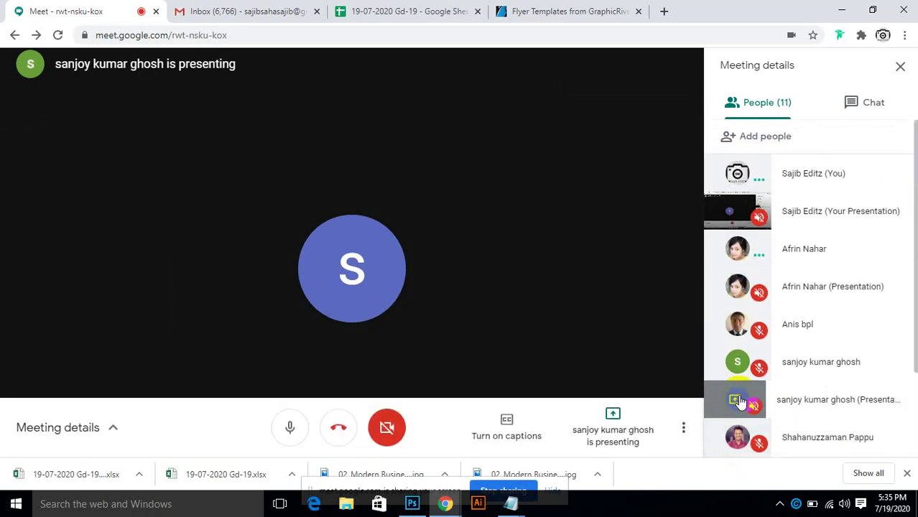
{"action": "scroll", "coordinate": [740, 402], "scroll_direction": "down", "scroll_amount": 3}
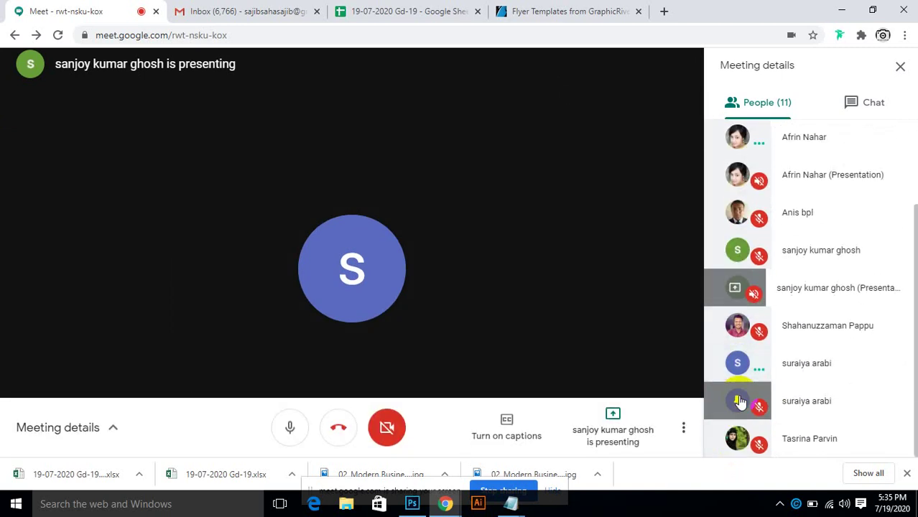
{"action": "left_click", "coordinate": [735, 443]}
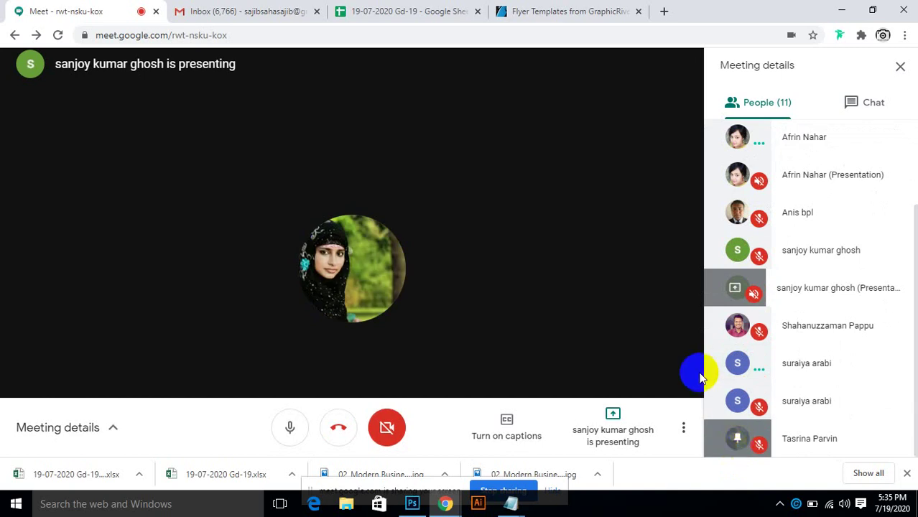
{"action": "mouse_move", "coordinate": [785, 288]}
{"action": "scroll", "coordinate": [786, 289], "scroll_direction": "up", "scroll_amount": 3}
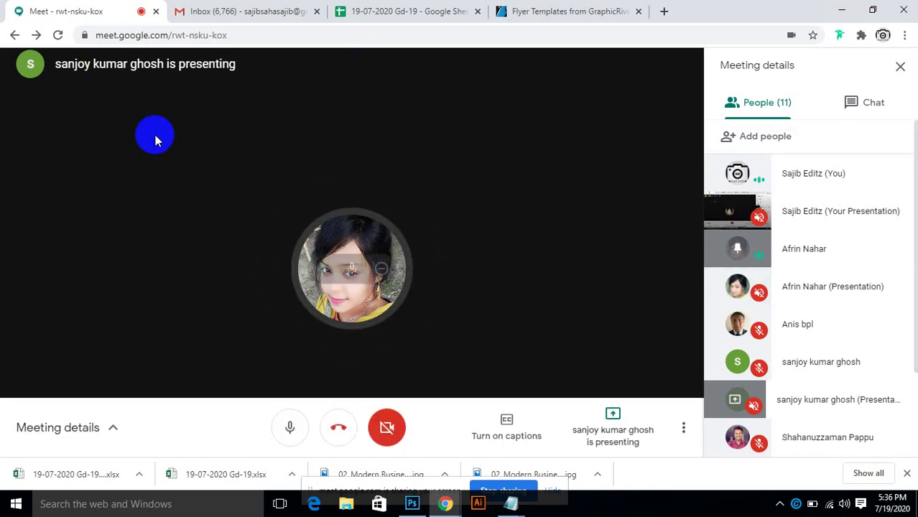
Switch to Photoshop and move the second triangle up and outward, partly past the page's upper right corner.
{"action": "left_click", "coordinate": [414, 504]}
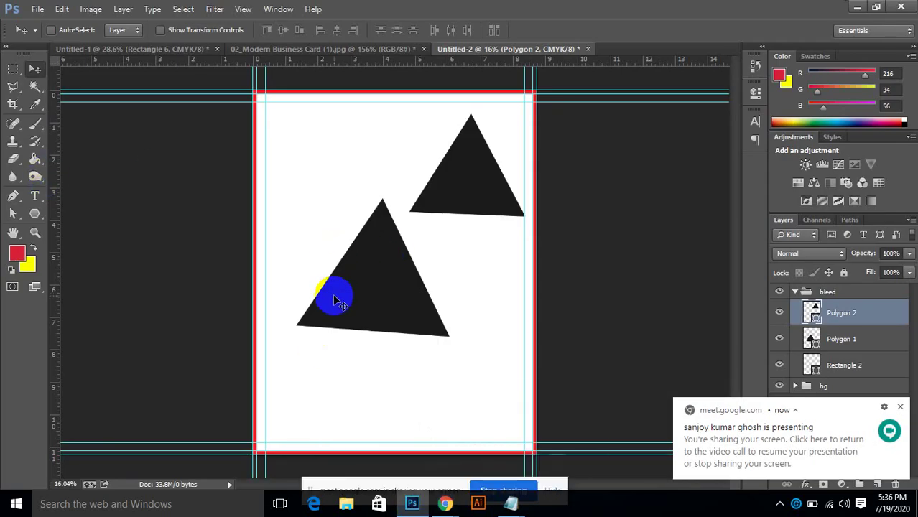
{"action": "left_click", "coordinate": [900, 407]}
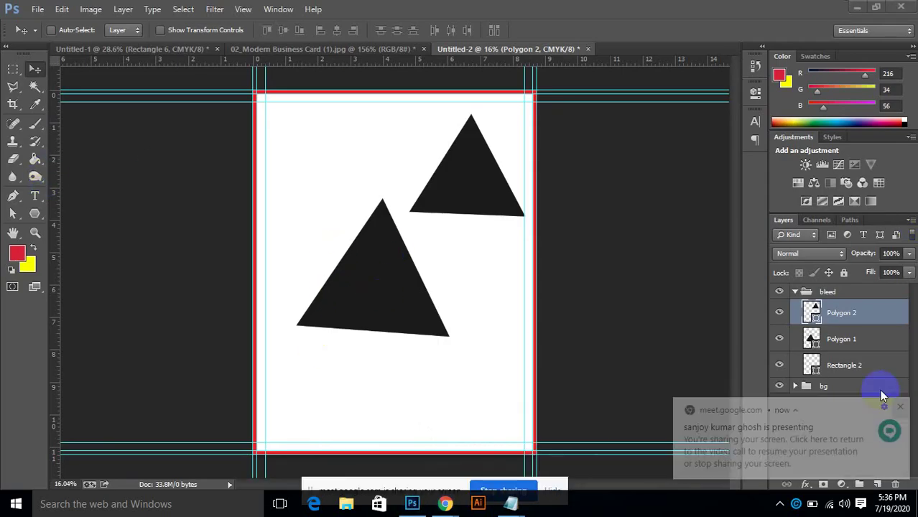
{"action": "left_click_drag", "start_coordinate": [369, 261], "coordinate": [374, 230]}
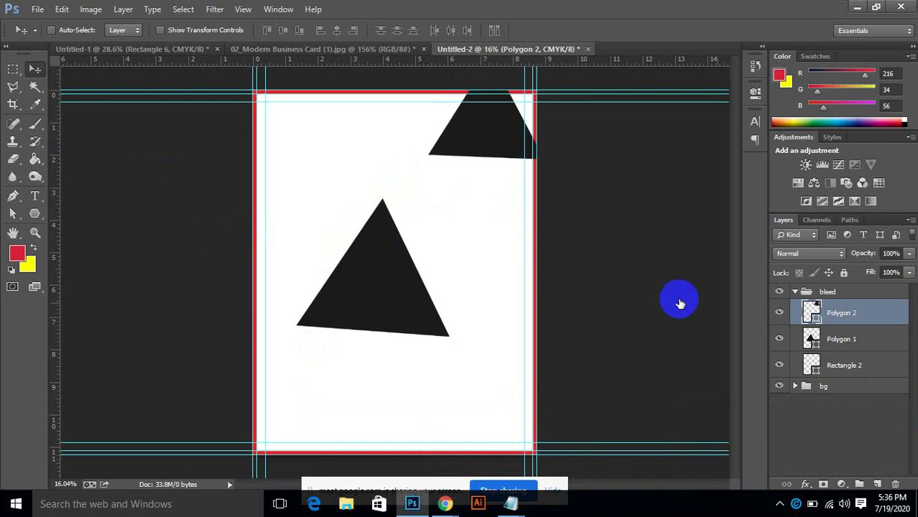
Hide the Polygon 2 and Polygon 1 layers and draw a text box across the page between the side margin guides.
{"action": "left_click", "coordinate": [779, 312]}
{"action": "left_click", "coordinate": [779, 338]}
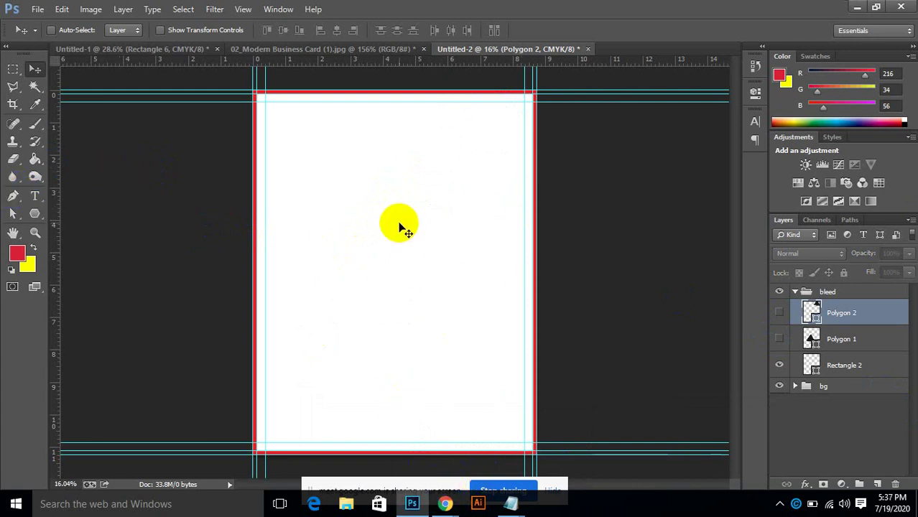
{"action": "left_click", "coordinate": [423, 461]}
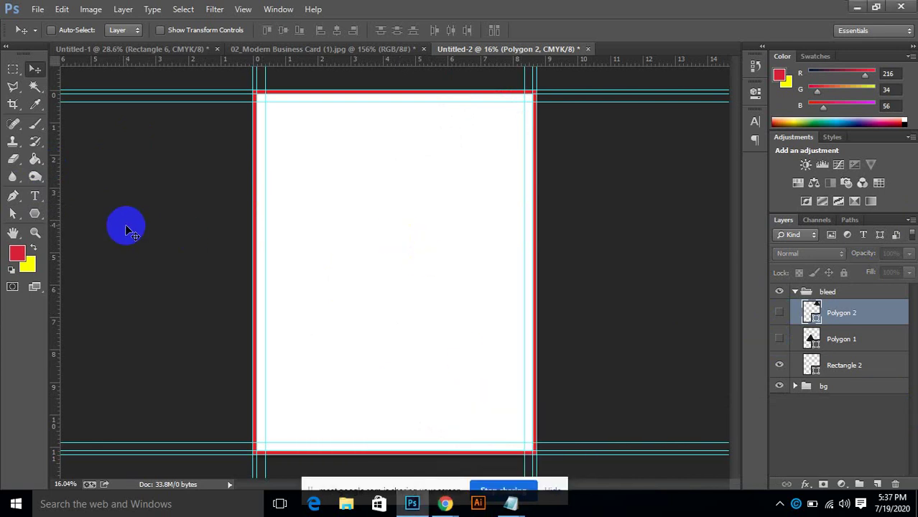
{"action": "left_click", "coordinate": [35, 195]}
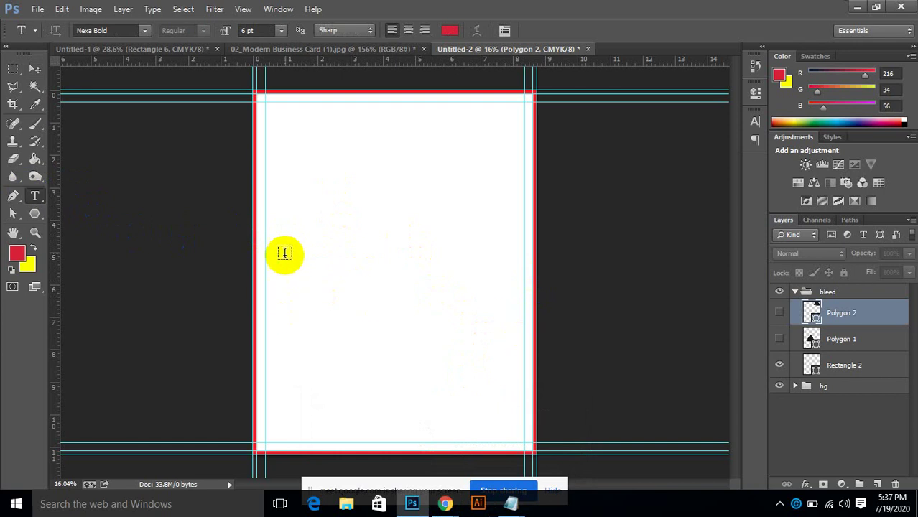
{"action": "left_click_drag", "start_coordinate": [266, 245], "coordinate": [522, 283]}
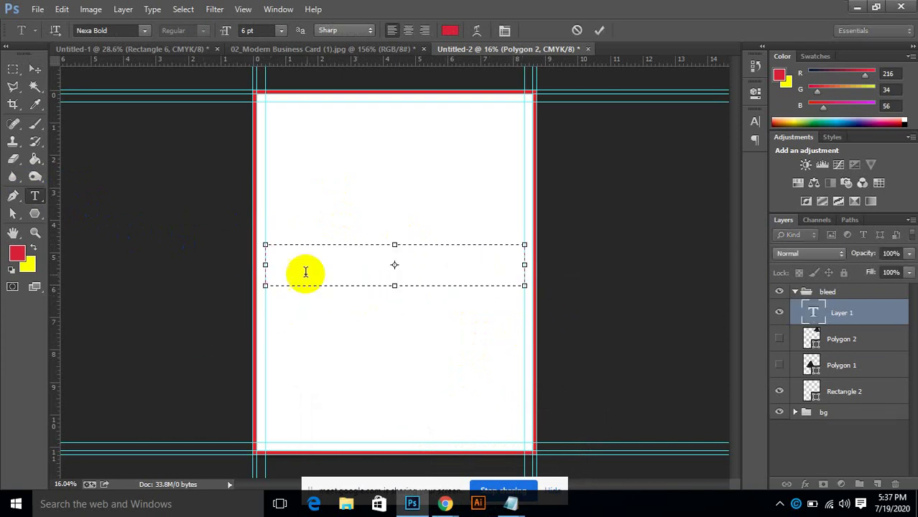
Switch to Chrome, open a new browser tab and return to the Google Meet call.
{"action": "mouse_move", "coordinate": [445, 497]}
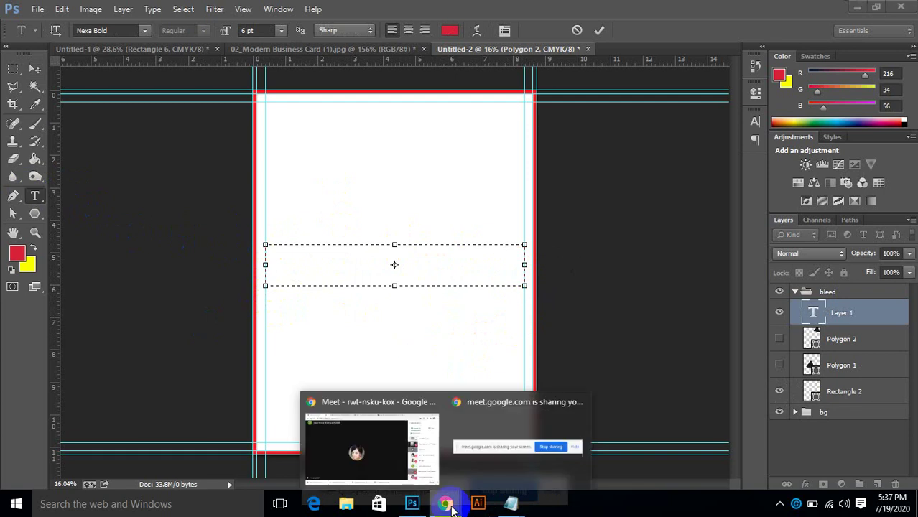
{"action": "left_click", "coordinate": [371, 396]}
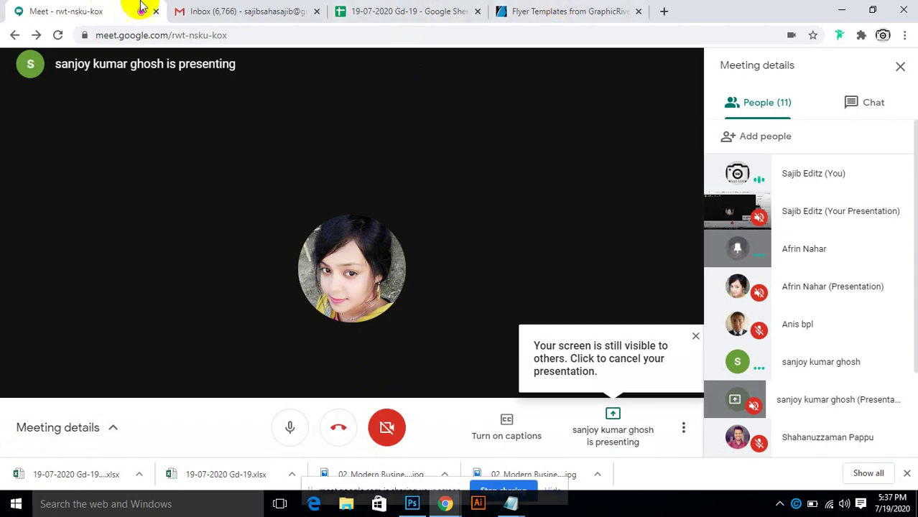
{"action": "left_click", "coordinate": [661, 13]}
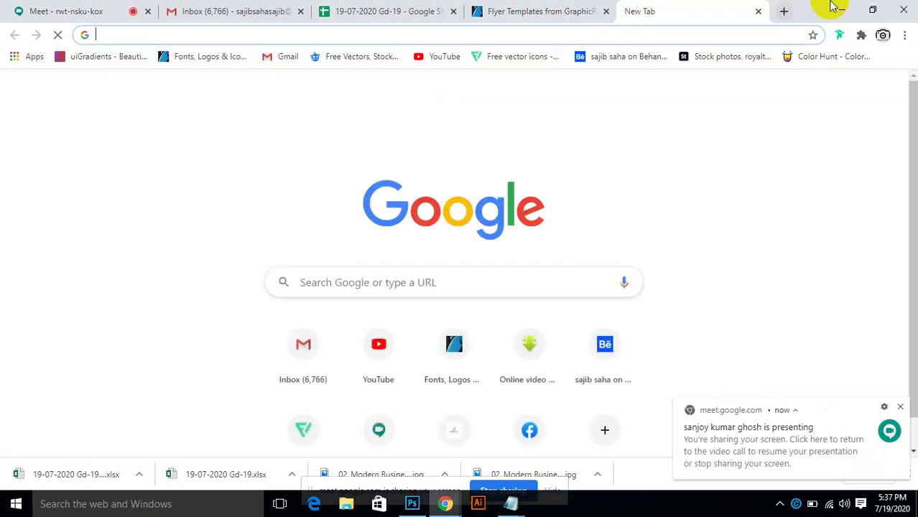
{"action": "left_click", "coordinate": [841, 10]}
{"action": "mouse_move", "coordinate": [449, 505]}
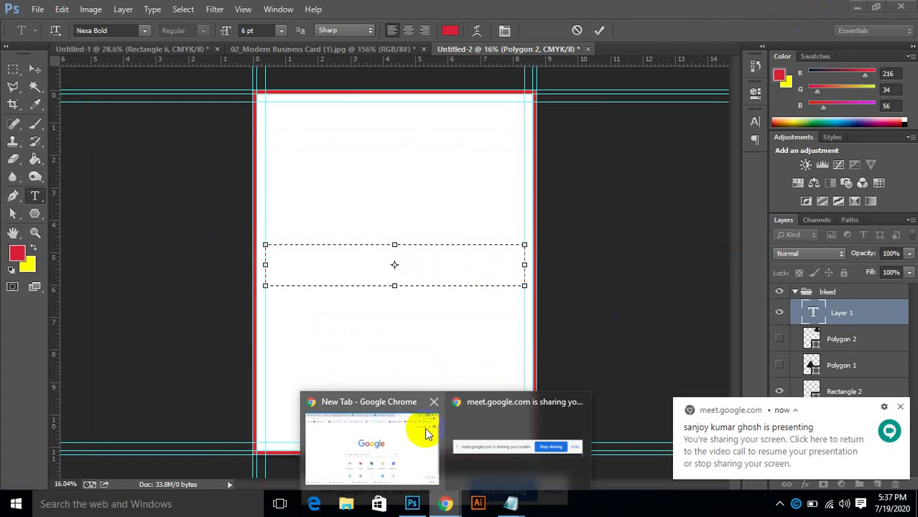
{"action": "left_click", "coordinate": [385, 413]}
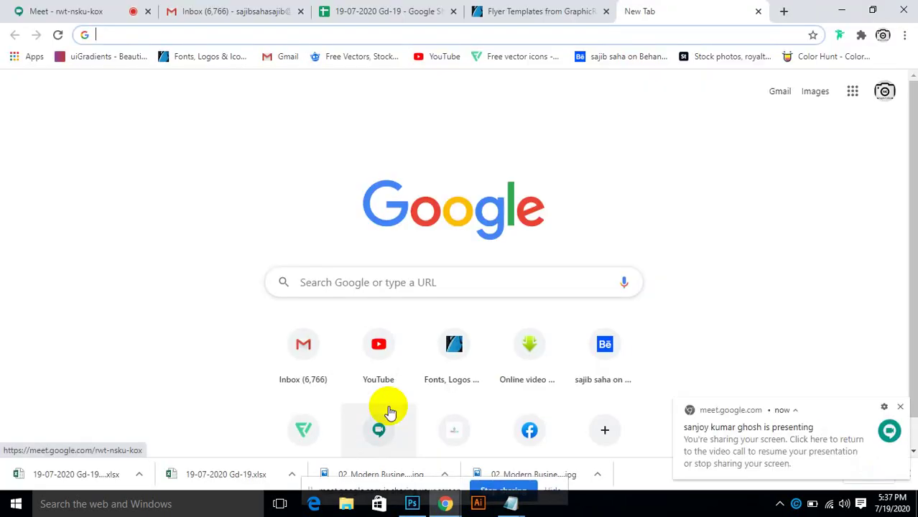
{"action": "left_click", "coordinate": [76, 10]}
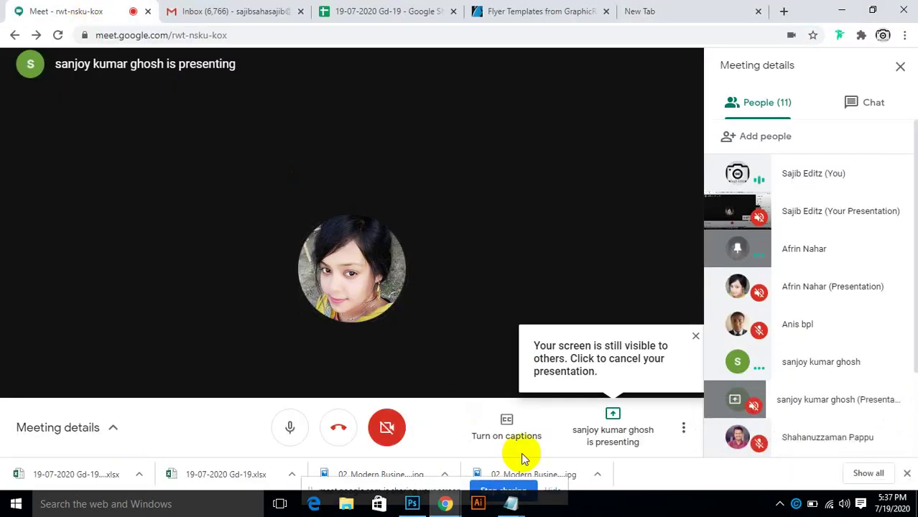
{"action": "left_click", "coordinate": [694, 335]}
{"action": "left_click", "coordinate": [686, 430]}
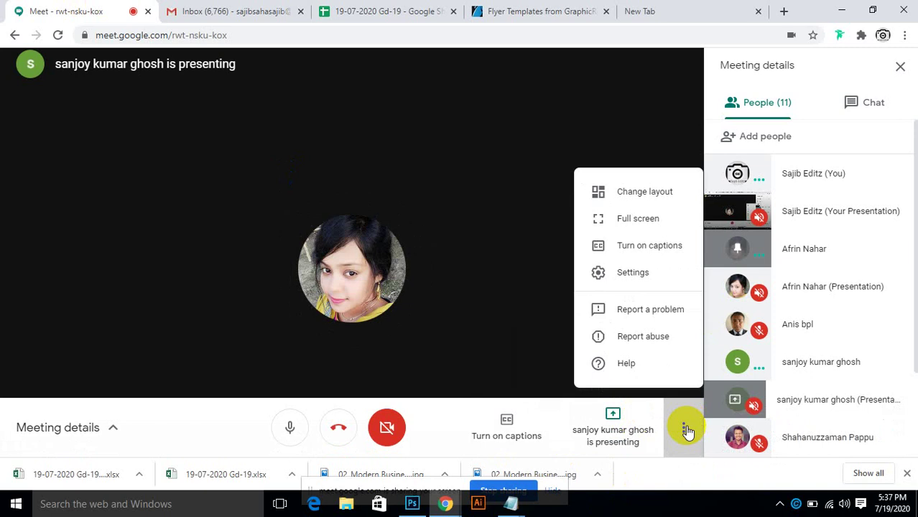
{"action": "left_click", "coordinate": [687, 429]}
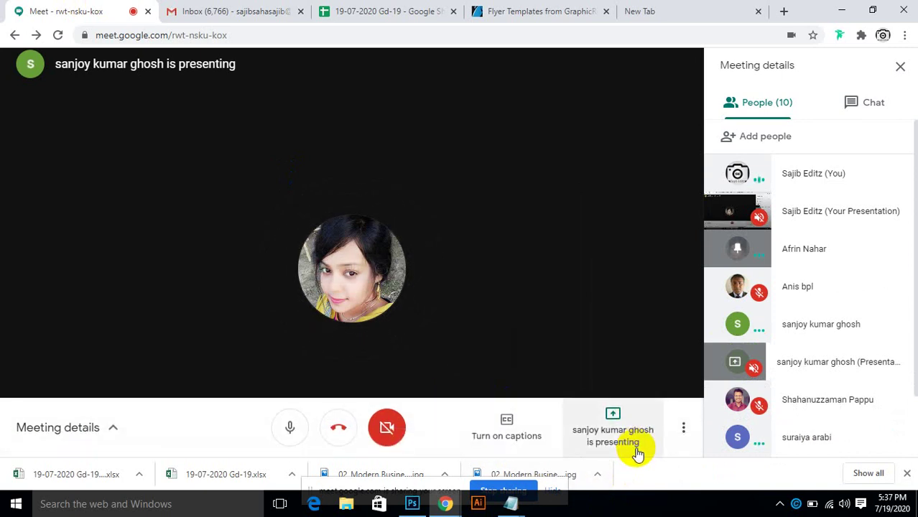
{"action": "left_click", "coordinate": [683, 429]}
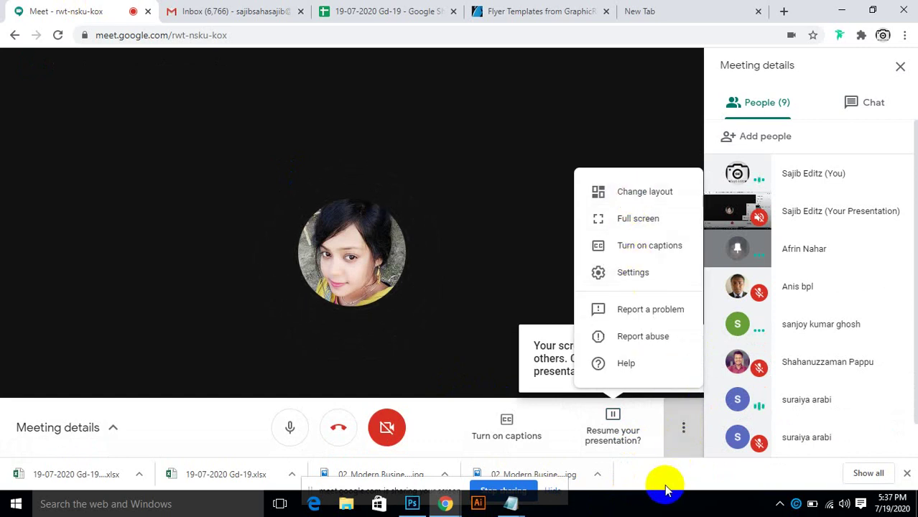
{"action": "left_click", "coordinate": [639, 421]}
{"action": "left_click", "coordinate": [694, 337]}
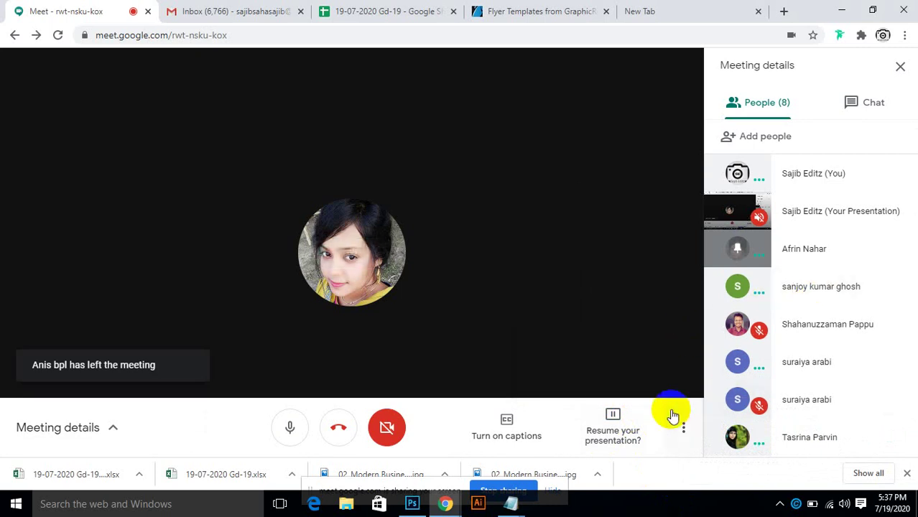
Stop the paused screen sharing and present the entire screen to the call again.
{"action": "left_click", "coordinate": [612, 427]}
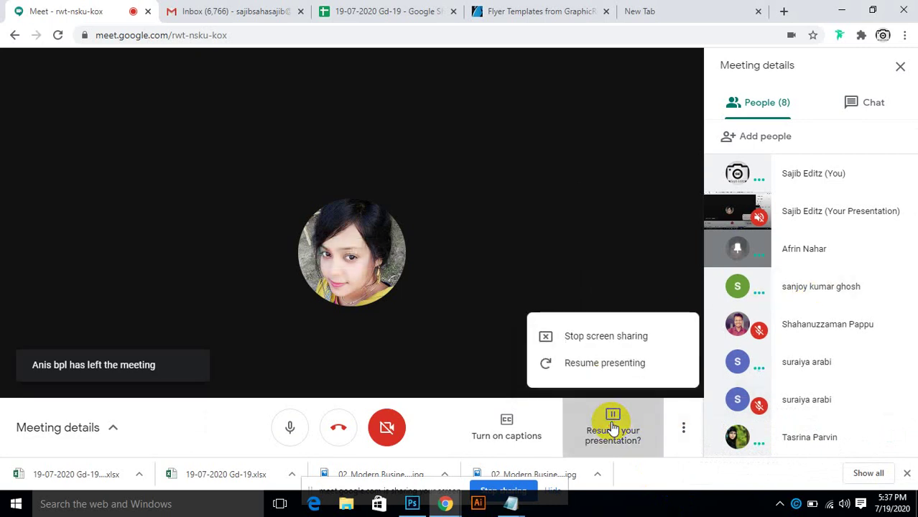
{"action": "left_click", "coordinate": [603, 338]}
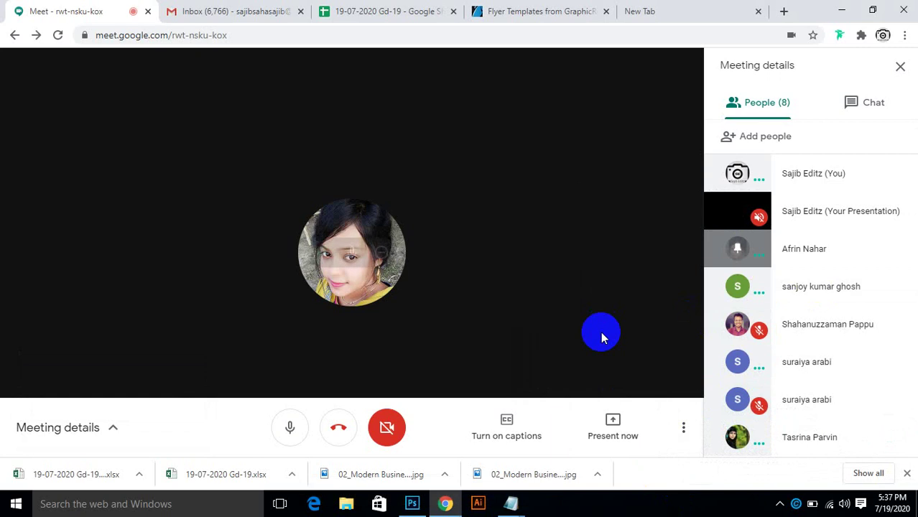
{"action": "left_click", "coordinate": [609, 424]}
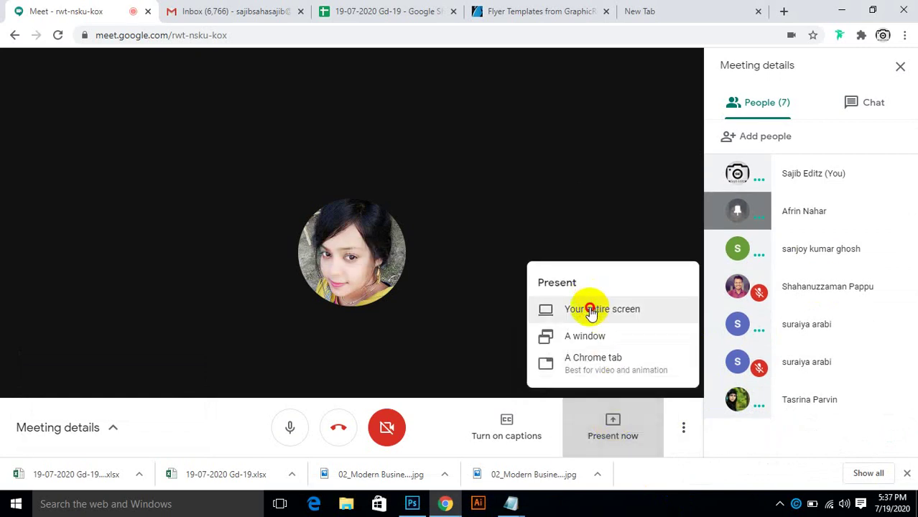
{"action": "left_click", "coordinate": [590, 308]}
{"action": "left_click", "coordinate": [563, 323]}
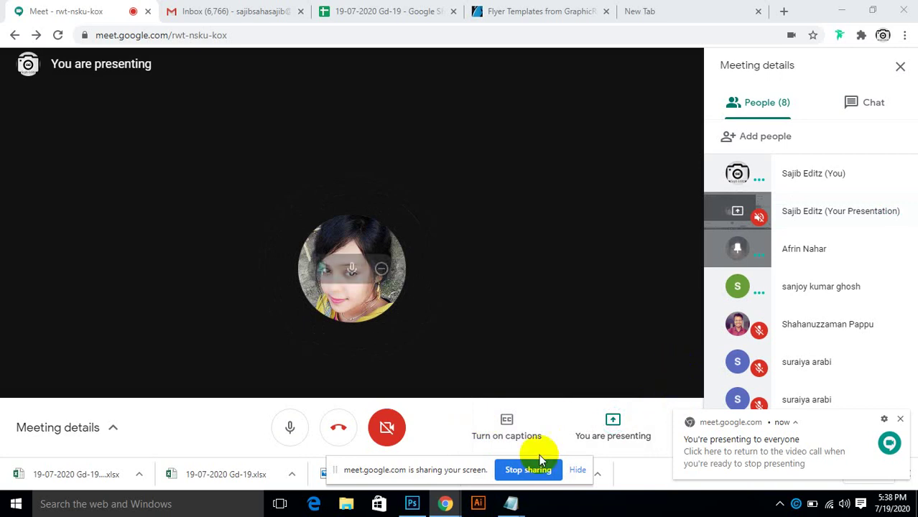
Switch back to the flyer document with the empty text box in Photoshop.
{"action": "mouse_move", "coordinate": [445, 502]}
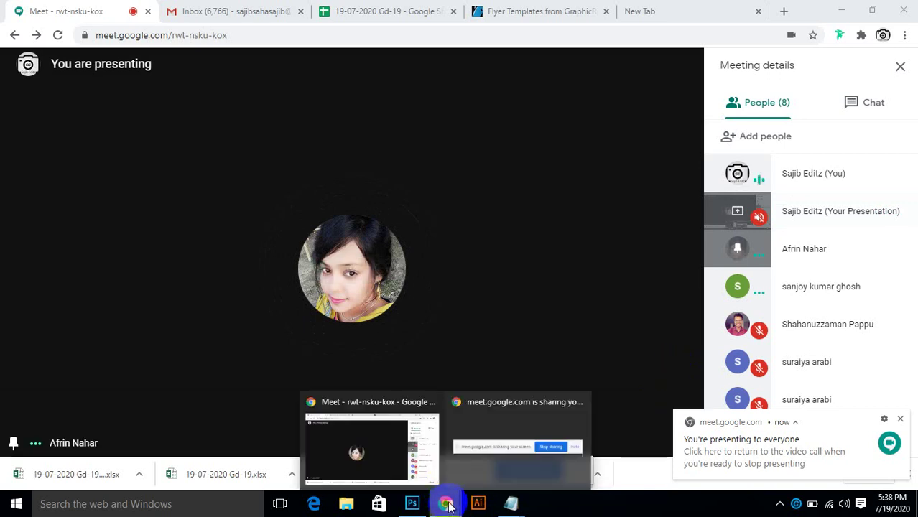
{"action": "left_click", "coordinate": [379, 402]}
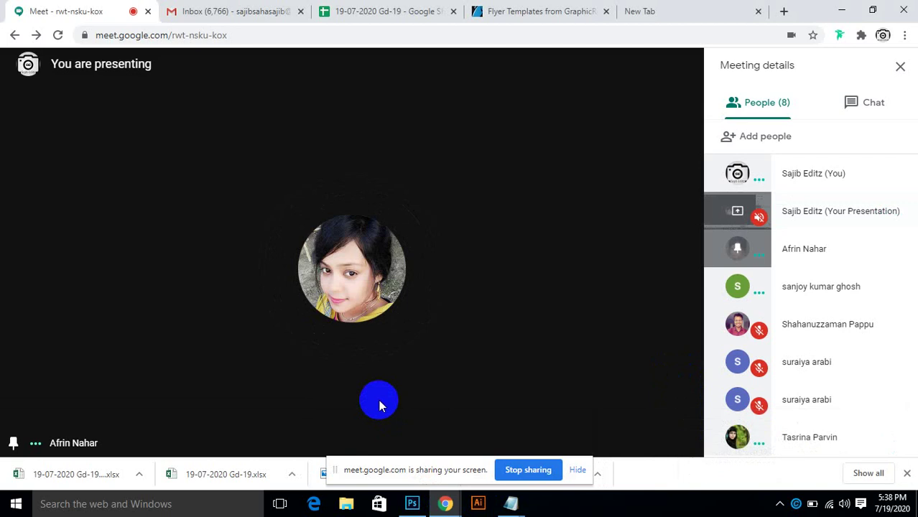
{"action": "left_click", "coordinate": [840, 10]}
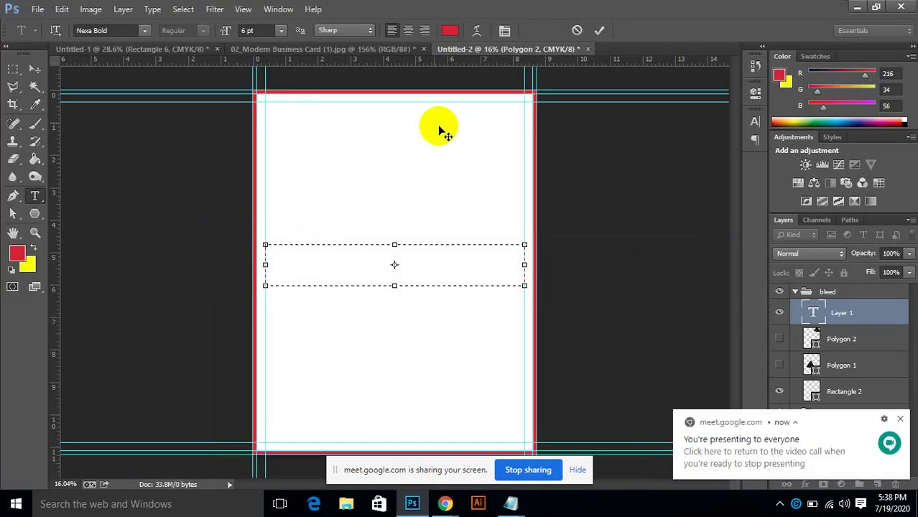
Discard the empty text box and draw a new one across the middle of the page within the side margin guides.
{"action": "left_click", "coordinate": [576, 30]}
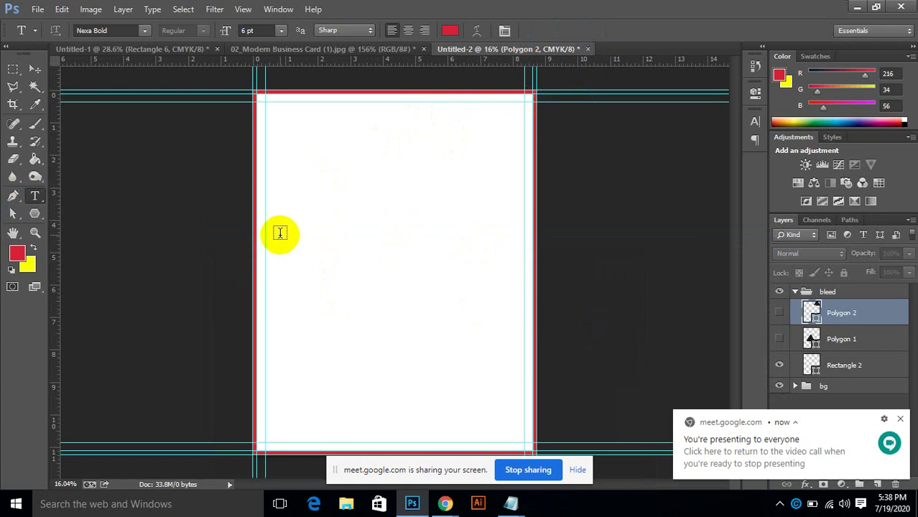
{"action": "left_click_drag", "start_coordinate": [273, 238], "coordinate": [524, 294]}
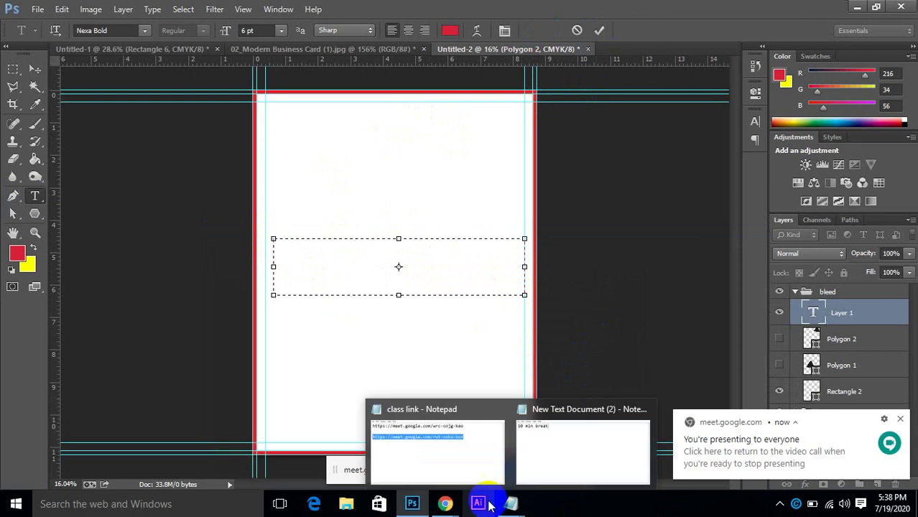
Switch to Chrome, search Google for "lorem ipsum" in the new tab and open the lipsum.com generator site.
{"action": "mouse_move", "coordinate": [445, 503]}
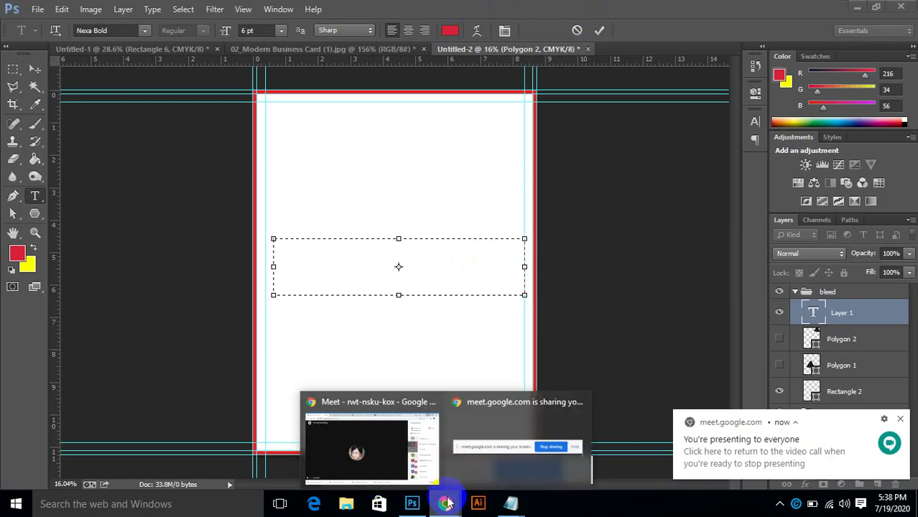
{"action": "left_click", "coordinate": [373, 400]}
{"action": "left_click", "coordinate": [645, 19]}
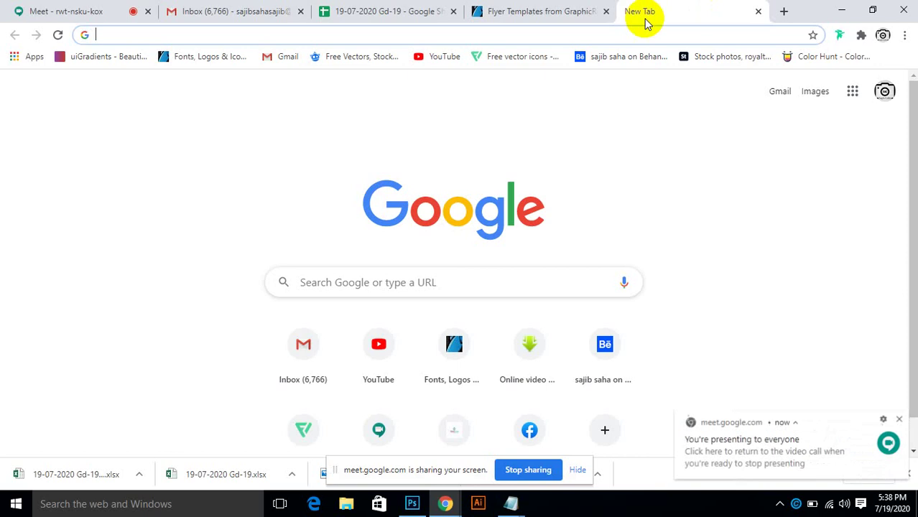
{"action": "left_click", "coordinate": [575, 36]}
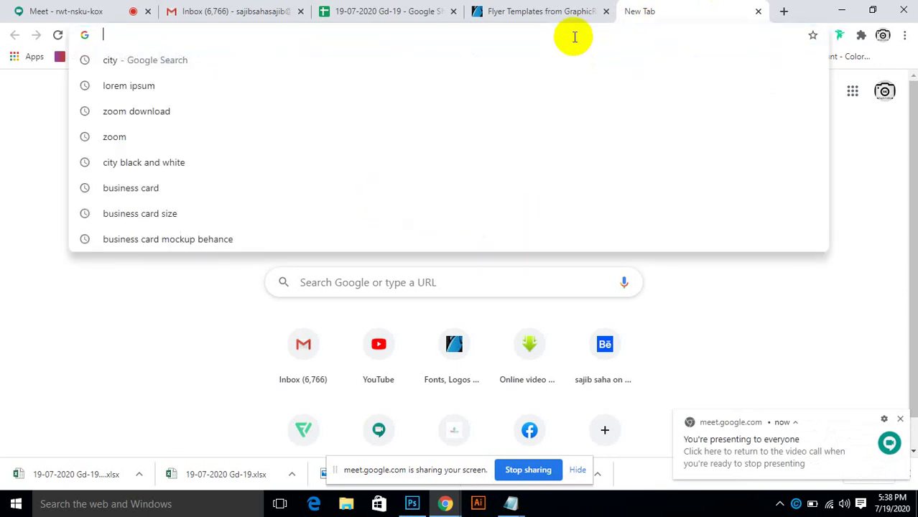
{"action": "left_click", "coordinate": [113, 87]}
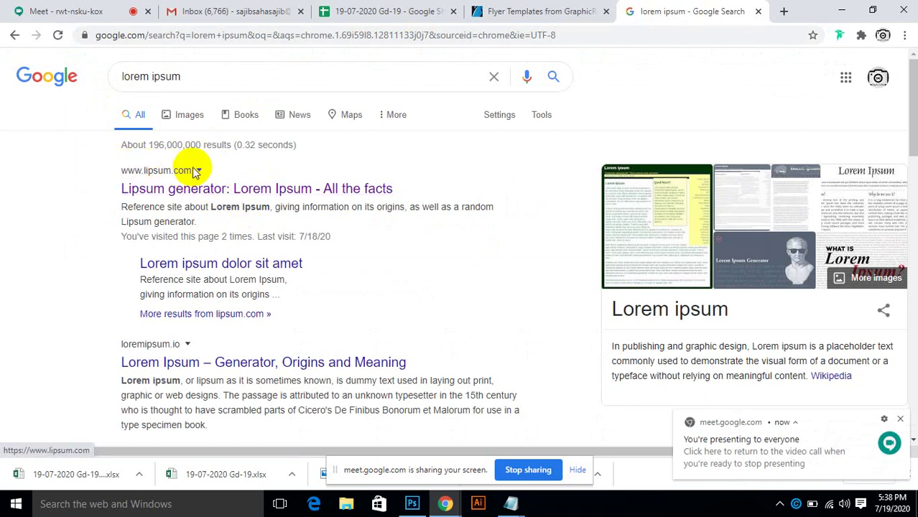
{"action": "left_click", "coordinate": [177, 192]}
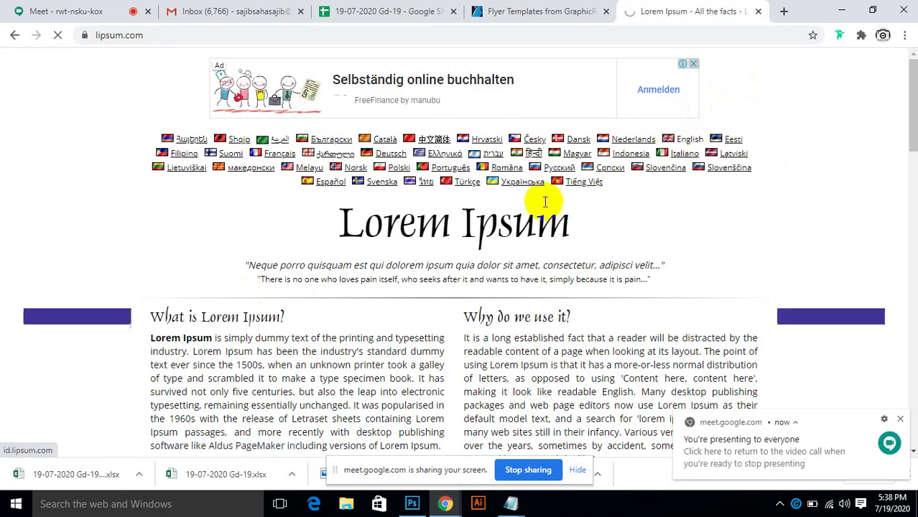
Copy the "What is Lorem Ipsum?" paragraph's opening up to "1500s" and paste it into the text box in Photoshop.
{"action": "scroll", "coordinate": [323, 231], "scroll_direction": "down", "scroll_amount": 1}
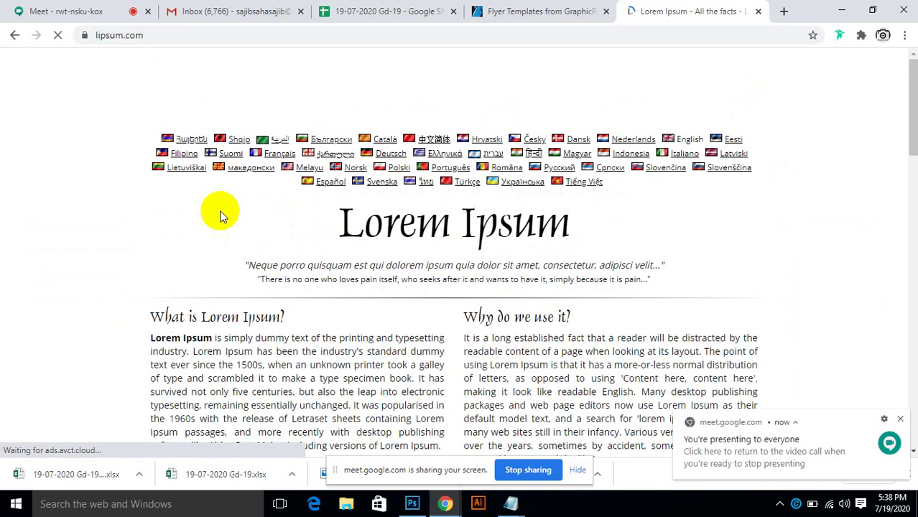
{"action": "scroll", "coordinate": [216, 237], "scroll_direction": "down", "scroll_amount": 1}
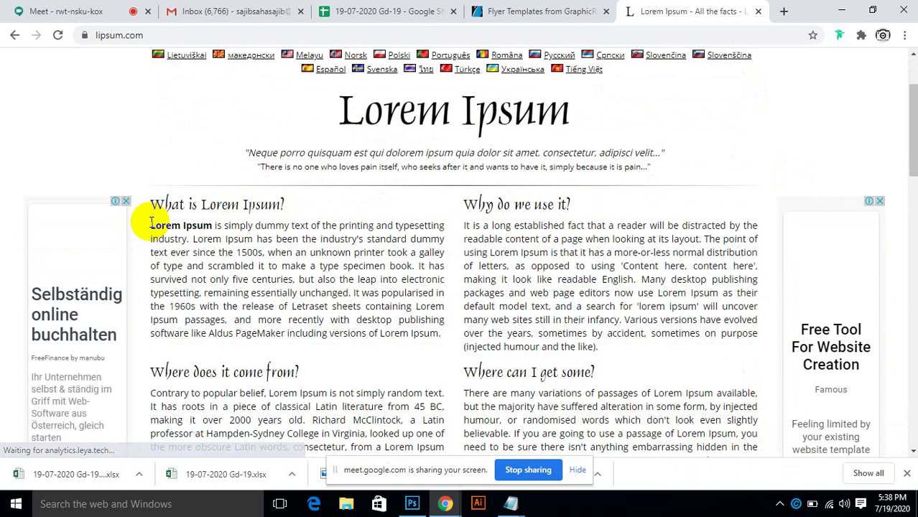
{"action": "mouse_move", "coordinate": [151, 226]}
{"action": "left_mouse_down"}
{"action": "mouse_move", "coordinate": [282, 264]}
{"action": "mouse_move", "coordinate": [318, 263]}
{"action": "mouse_move", "coordinate": [248, 246]}
{"action": "mouse_move", "coordinate": [266, 252]}
{"action": "left_mouse_up"}
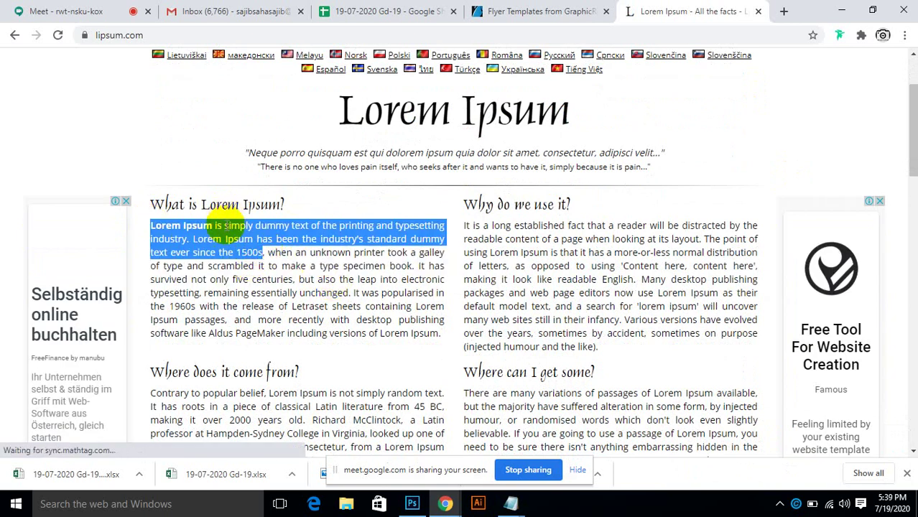
{"action": "left_click", "coordinate": [412, 503]}
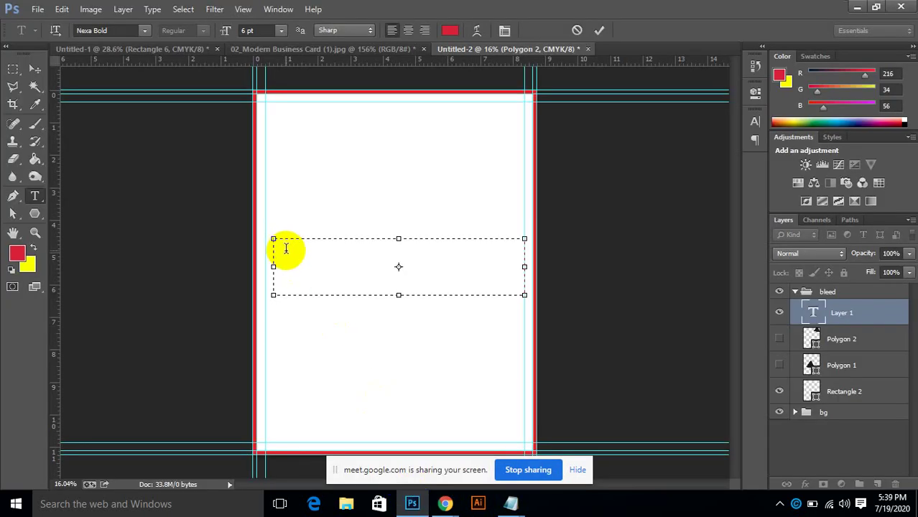
{"action": "key", "text": "ctrl+v"}
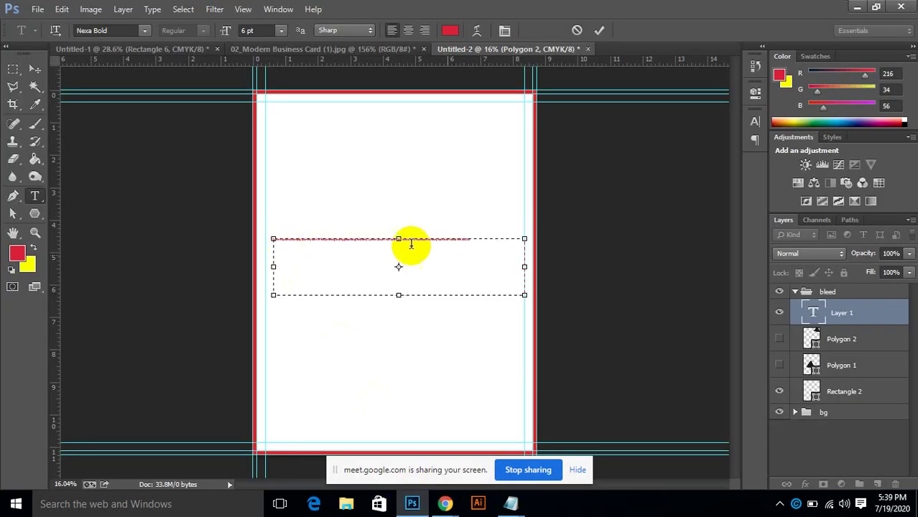
Set the font size of all the pasted Lorem Ipsum text to 26 pt and commit the text.
{"action": "key", "text": "ctrl+a"}
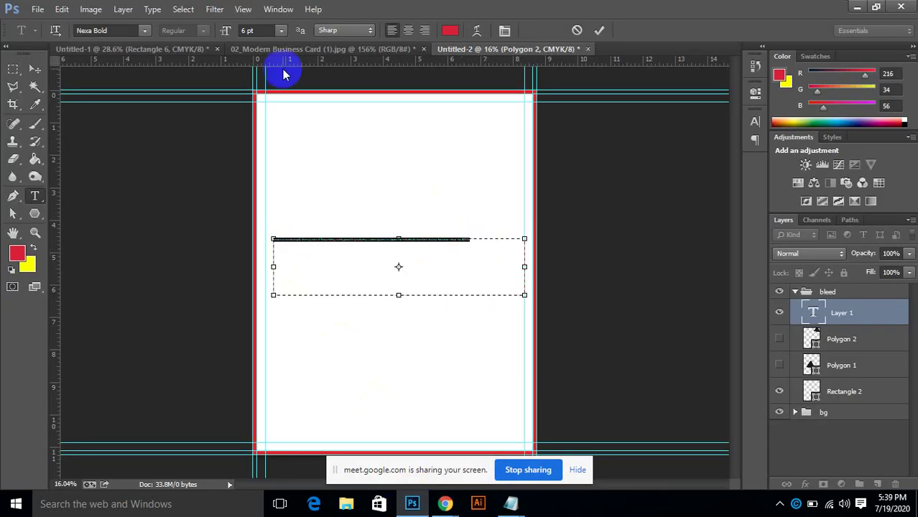
{"action": "left_click", "coordinate": [267, 30]}
{"action": "key", "text": "Up"}
{"action": "key", "text": "Up"}
{"action": "key", "text": "Up"}
{"action": "key", "text": "Up"}
{"action": "key", "text": "Up"}
{"action": "key", "text": "Up"}
{"action": "key", "text": "Up"}
{"action": "key", "text": "Up"}
{"action": "key", "text": "Up"}
{"action": "key", "text": "Up"}
{"action": "key", "text": "Up"}
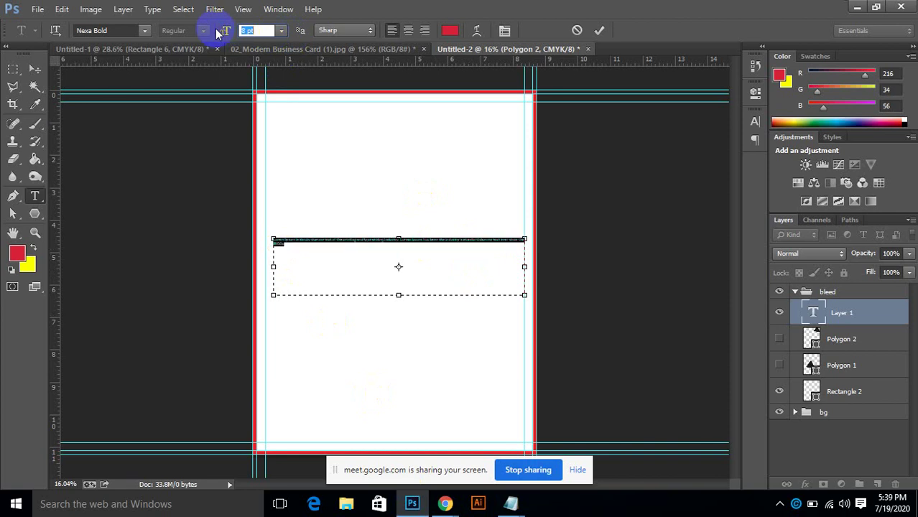
{"action": "key", "text": "Up"}
{"action": "key", "text": "Up"}
{"action": "key", "text": "Up"}
{"action": "key", "text": "Up"}
{"action": "key", "text": "Up"}
{"action": "key", "text": "Up"}
{"action": "key", "text": "Up"}
{"action": "key", "text": "Up"}
{"action": "key", "text": "Up"}
{"action": "key", "text": "Up"}
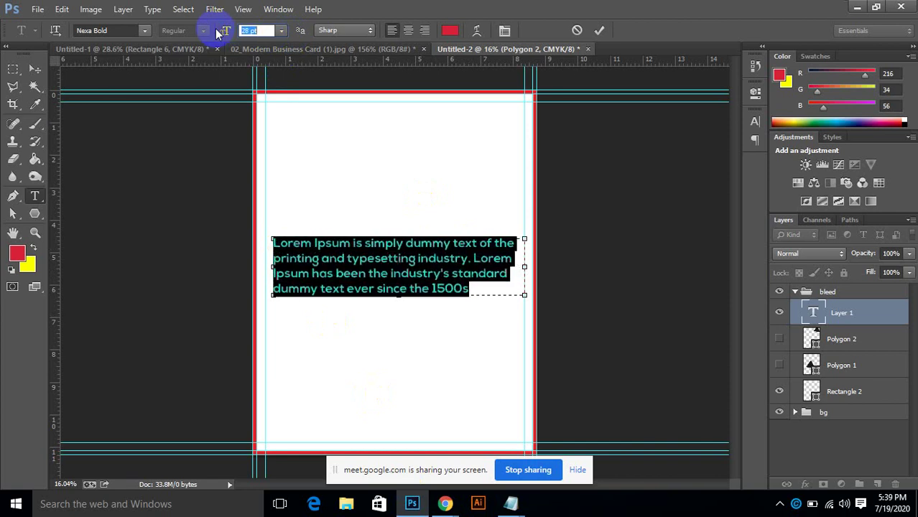
{"action": "key", "text": "Down"}
{"action": "key", "text": "Down"}
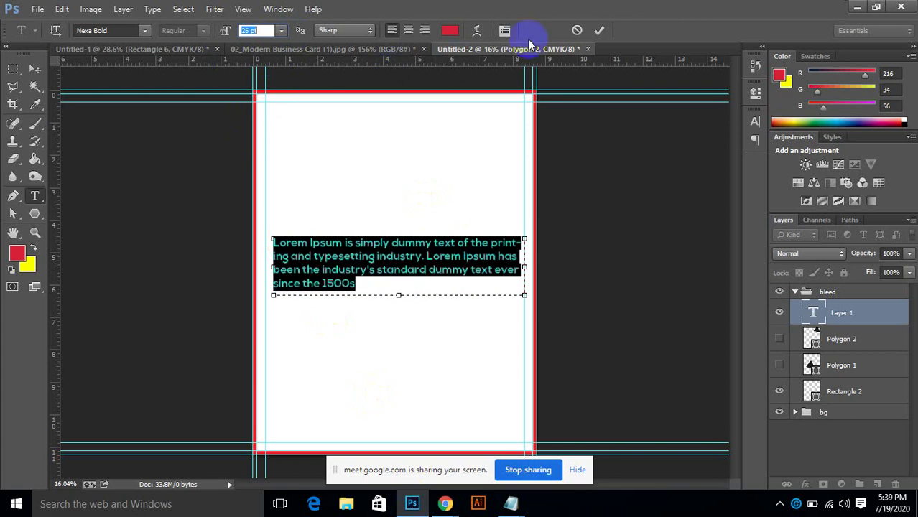
{"action": "left_click", "coordinate": [599, 30]}
Move the Lorem Ipsum text block straight up by about 1 inch.
{"action": "left_click", "coordinate": [33, 68]}
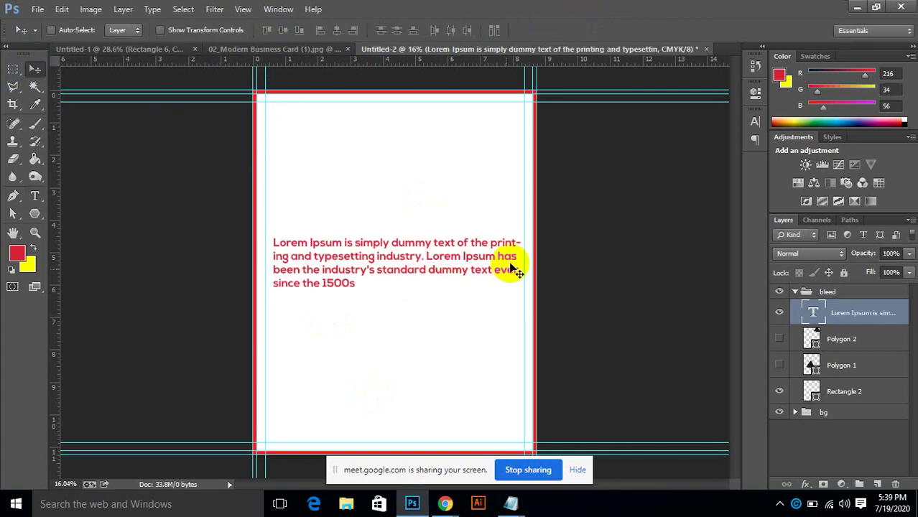
{"action": "left_click_drag", "start_coordinate": [420, 259], "coordinate": [417, 224]}
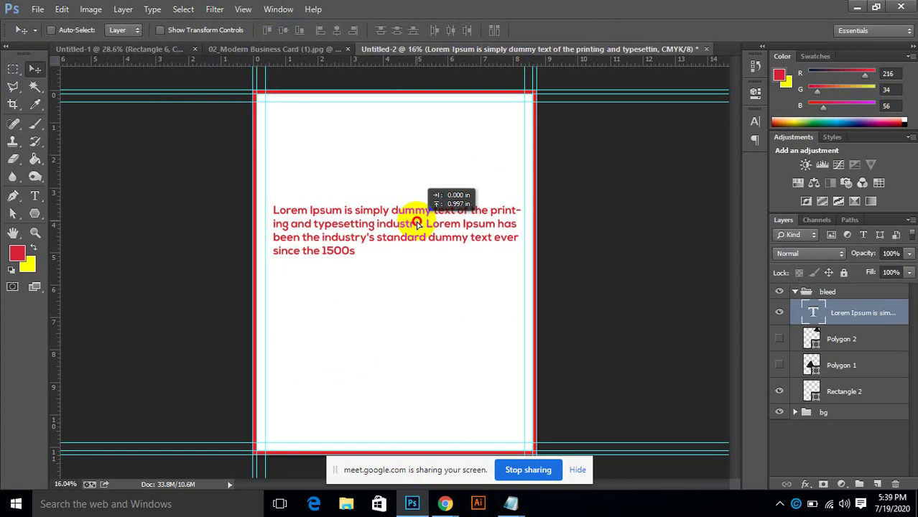
{"action": "left_click_drag", "start_coordinate": [418, 224], "coordinate": [417, 224]}
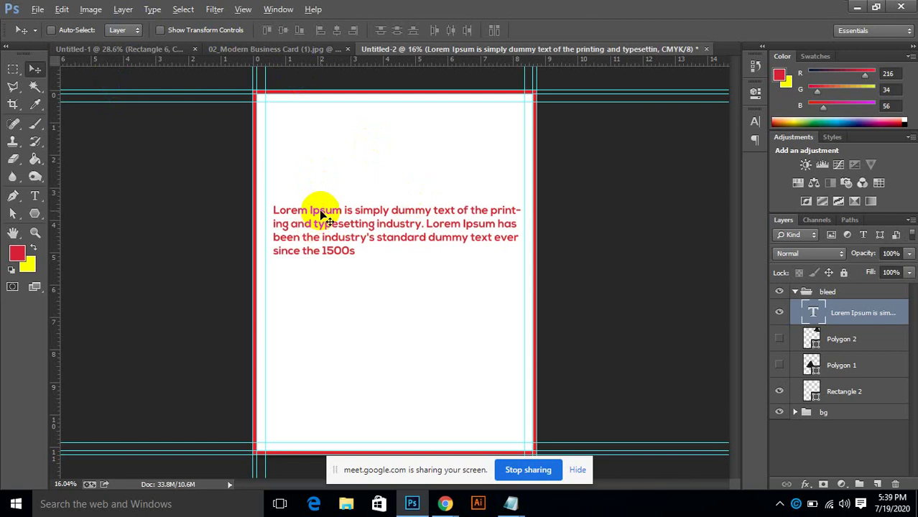
Duplicate the Lorem Ipsum text block twice, placing one copy below the original and one above it.
{"action": "left_click_drag", "start_coordinate": [316, 212], "coordinate": [317, 281]}
{"action": "left_click_drag", "start_coordinate": [303, 199], "coordinate": [308, 84]}
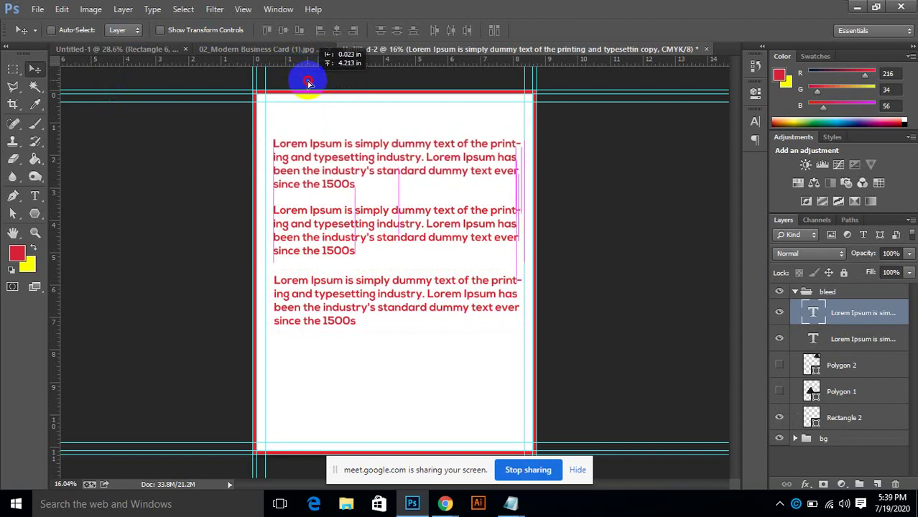
{"action": "left_click_drag", "start_coordinate": [308, 84], "coordinate": [311, 86]}
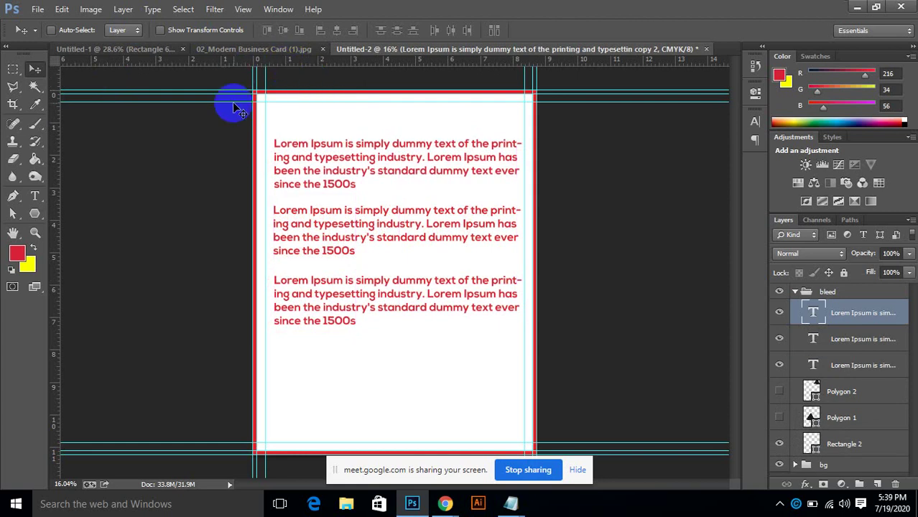
Switch to Chrome to show the lipsum.com page, clear its text selection and return to Photoshop.
{"action": "left_click", "coordinate": [446, 504]}
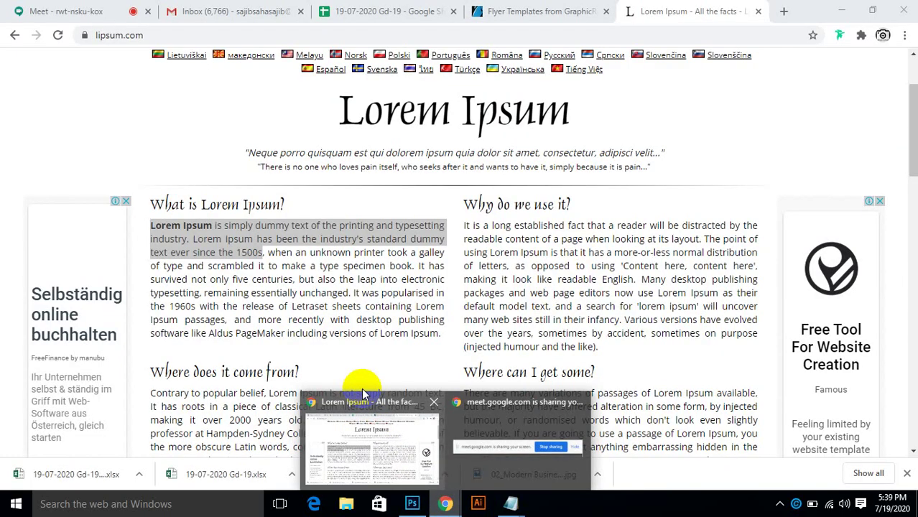
{"action": "left_click", "coordinate": [361, 388]}
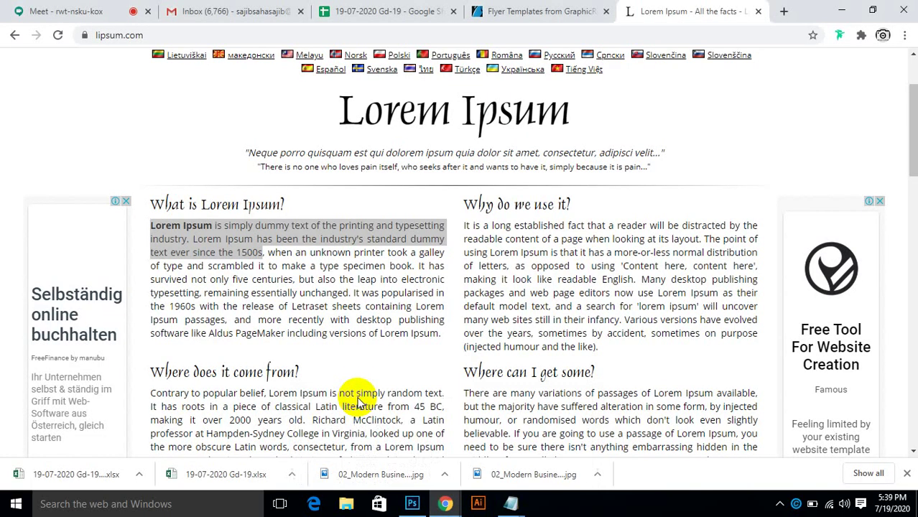
{"action": "left_click", "coordinate": [345, 212]}
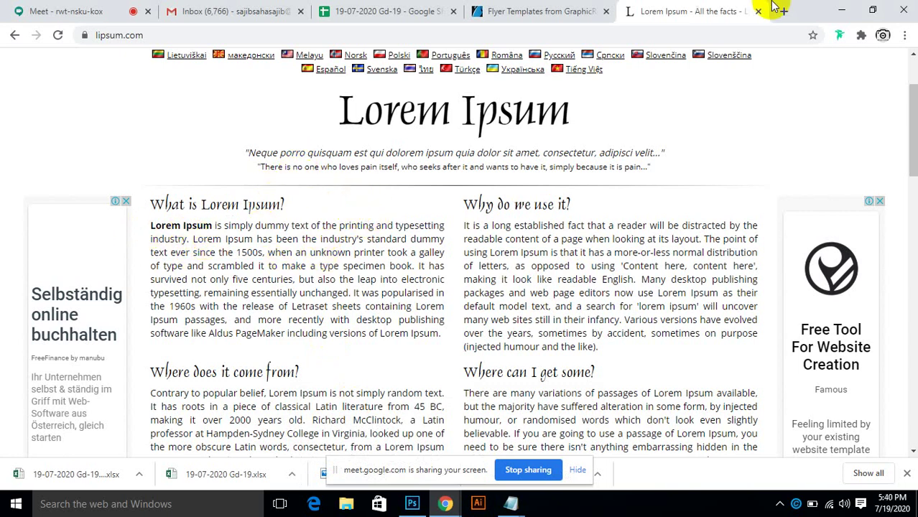
{"action": "left_click", "coordinate": [836, 11]}
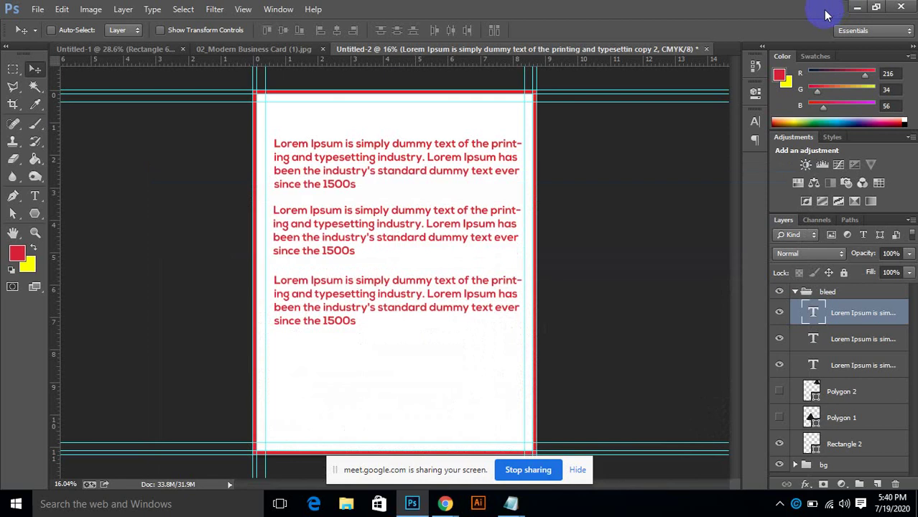
Create a new white 8 × 10.5 inch document at 300 pixels/inch in CMYK color.
{"action": "left_click", "coordinate": [38, 10]}
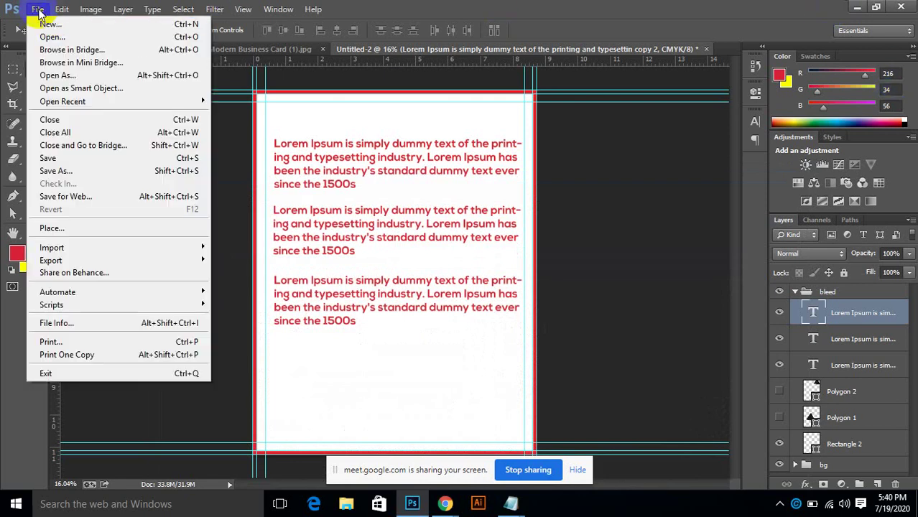
{"action": "left_click", "coordinate": [52, 25]}
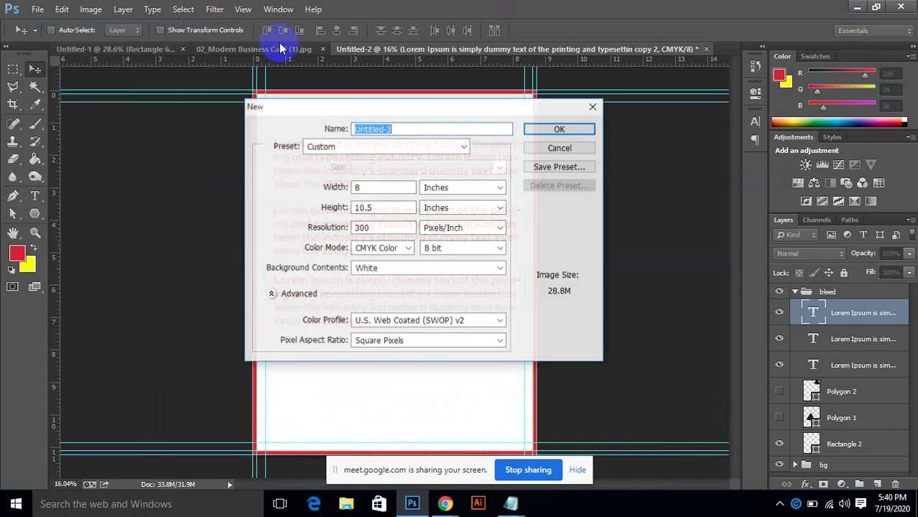
{"action": "left_click", "coordinate": [563, 125]}
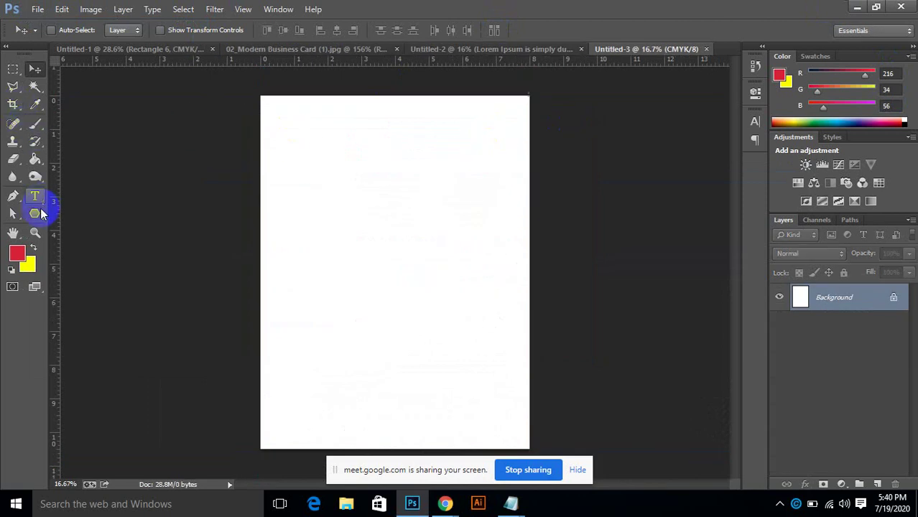
Draw a black rectangle shape about 2424 × 1314 px across the full width of the page's upper part.
{"action": "left_click_drag", "start_coordinate": [35, 213], "coordinate": [99, 213]}
{"action": "left_click", "coordinate": [99, 212]}
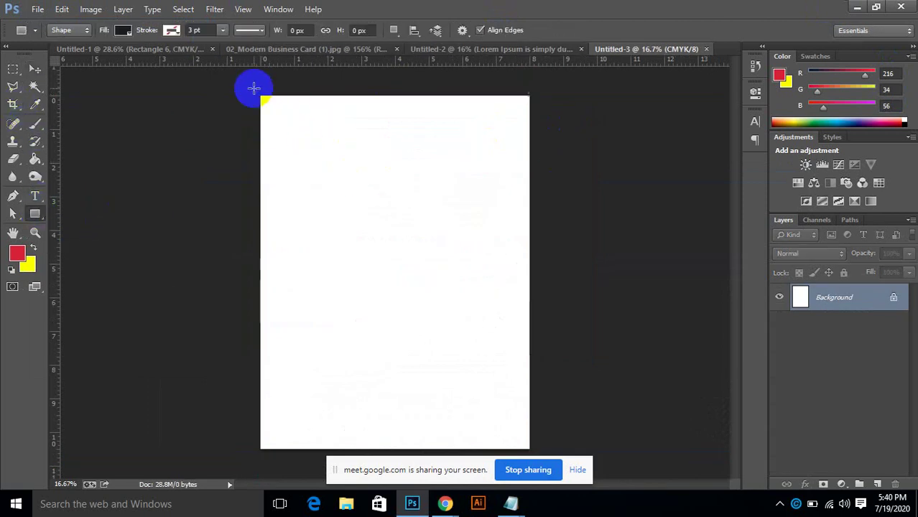
{"action": "left_click_drag", "start_coordinate": [258, 95], "coordinate": [530, 244]}
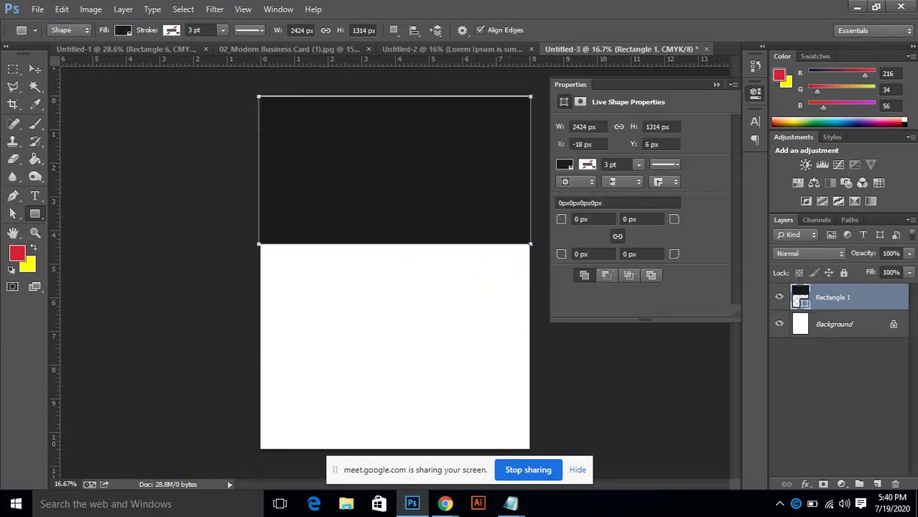
{"action": "left_click", "coordinate": [711, 85]}
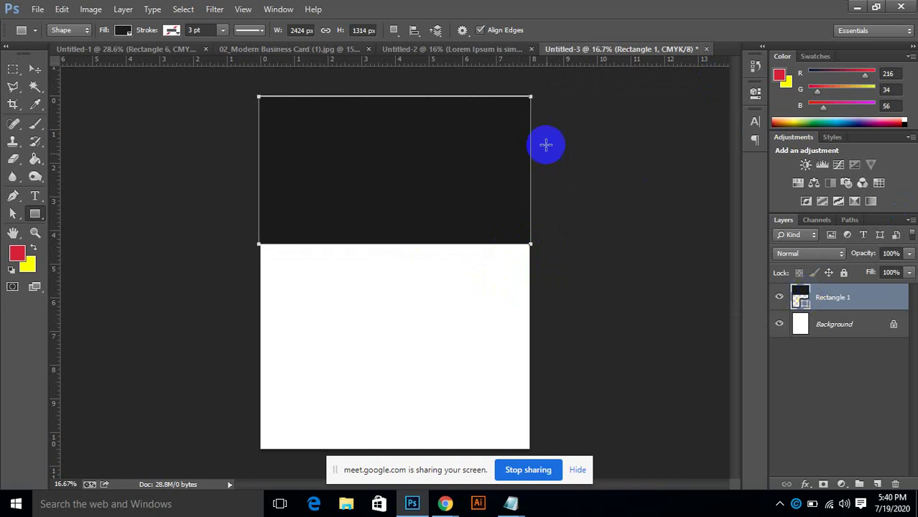
Convert the Rectangle 1 layer to a smart object and open its contents for viewing, closing them to return to the page.
{"action": "right_click", "coordinate": [843, 300]}
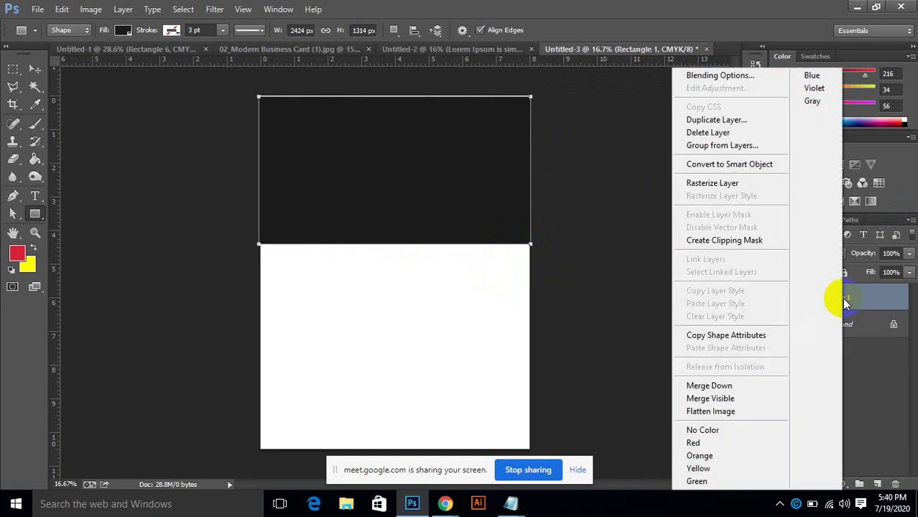
{"action": "left_click", "coordinate": [731, 165]}
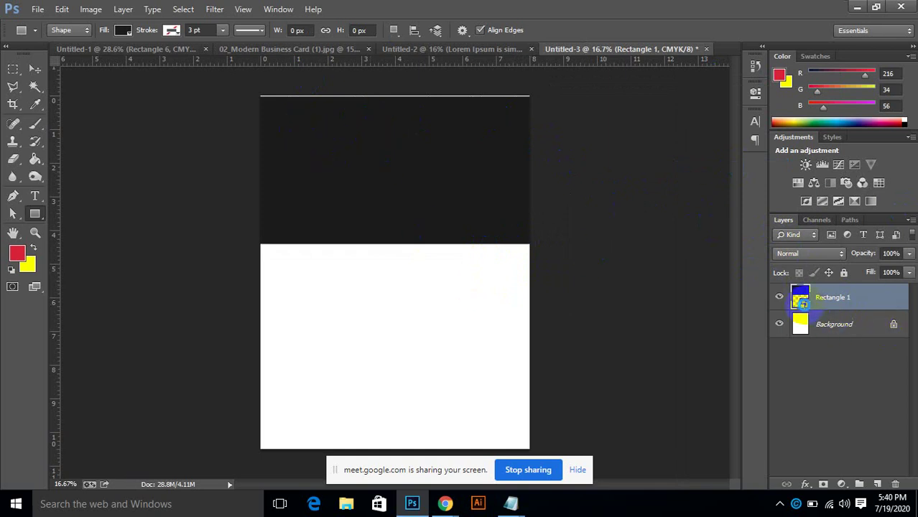
{"action": "double_click", "coordinate": [802, 302]}
{"action": "left_click", "coordinate": [518, 217]}
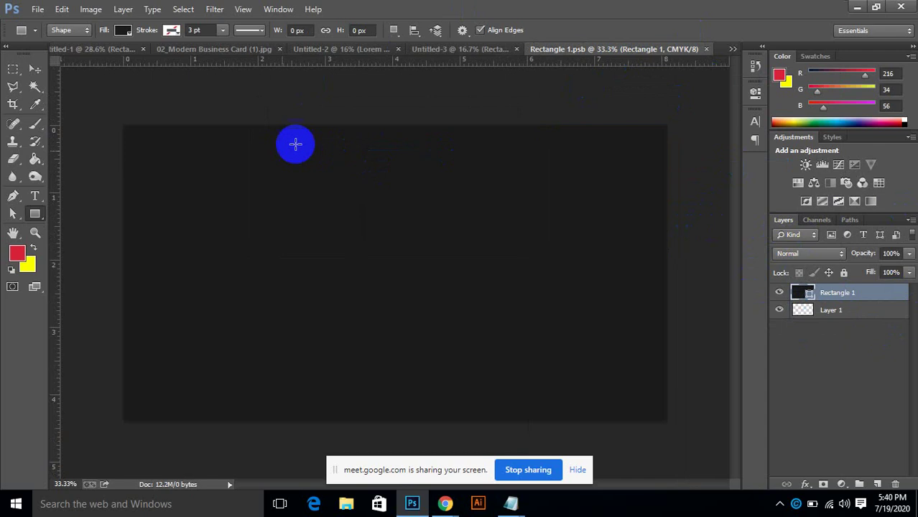
{"action": "left_click", "coordinate": [707, 50]}
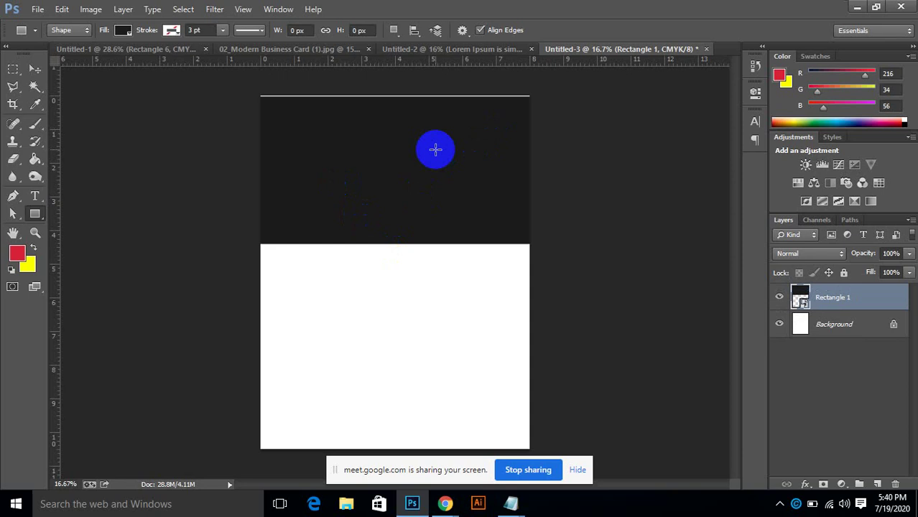
Draw a black square shape about 990 × 990 px in the white lower half of the page.
{"action": "left_click", "coordinate": [35, 212]}
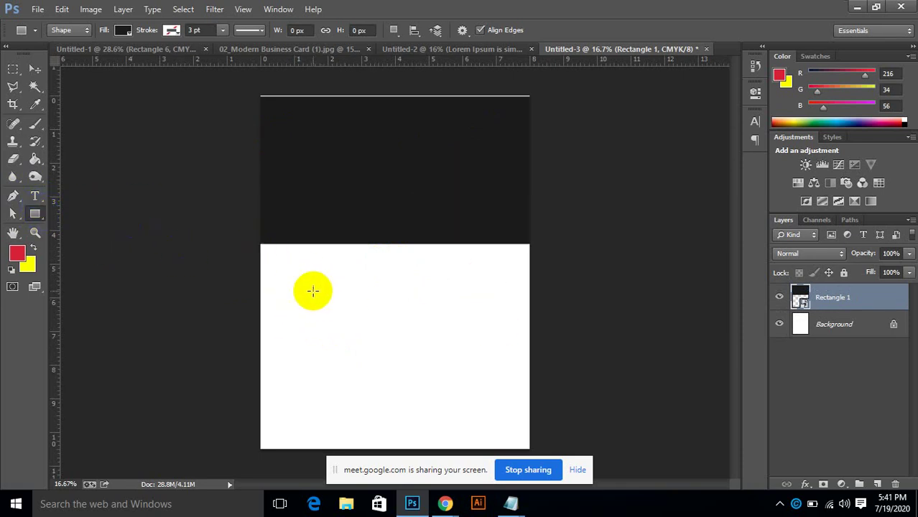
{"action": "left_click_drag", "start_coordinate": [306, 284], "coordinate": [418, 394]}
{"action": "left_click", "coordinate": [716, 84]}
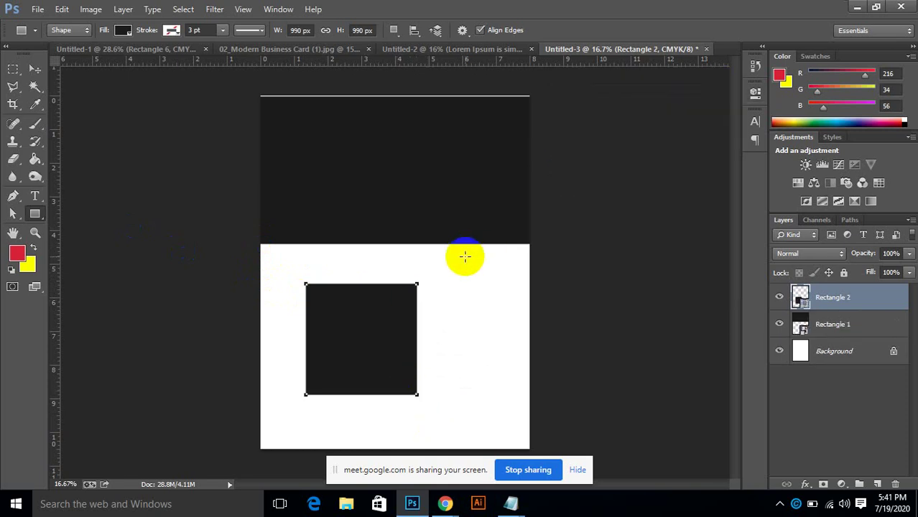
Distort the square by pulling its upper-right corner outward until the shape is about 1674 px wide, converting it to a regular path.
{"action": "key", "text": "ctrl+t"}
{"action": "right_click", "coordinate": [387, 305]}
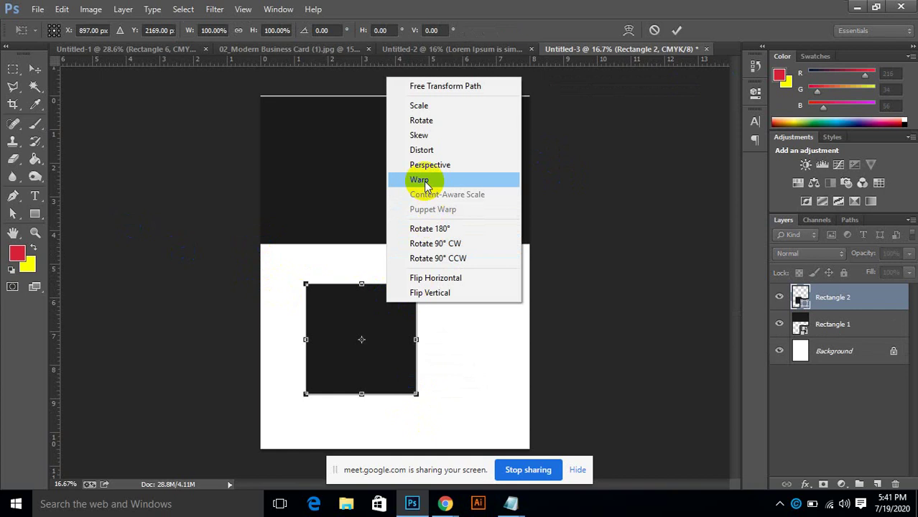
{"action": "left_click", "coordinate": [428, 152]}
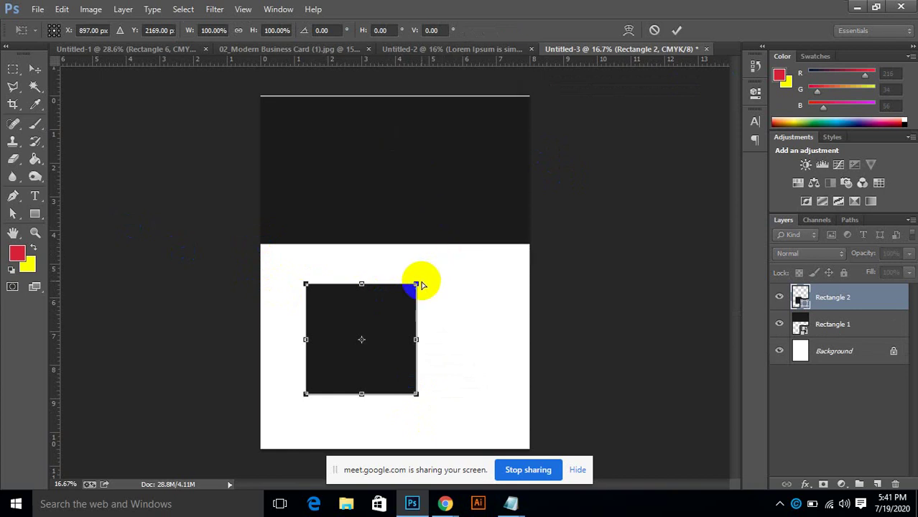
{"action": "left_click_drag", "start_coordinate": [417, 284], "coordinate": [492, 285]}
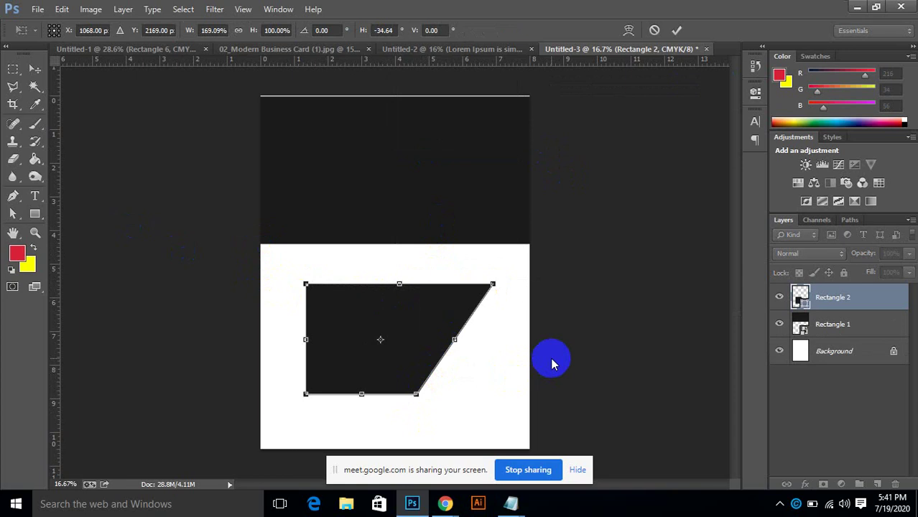
{"action": "left_click", "coordinate": [13, 201]}
{"action": "left_click", "coordinate": [413, 191]}
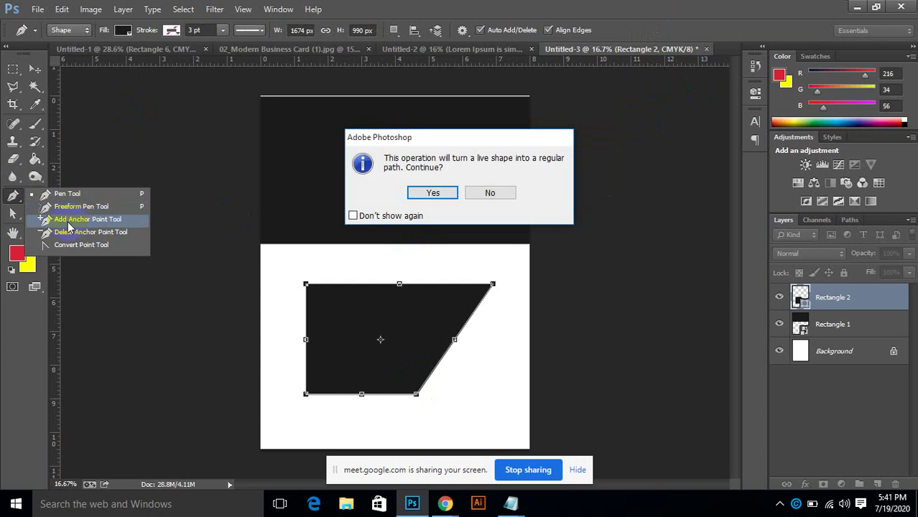
{"action": "left_click", "coordinate": [431, 193]}
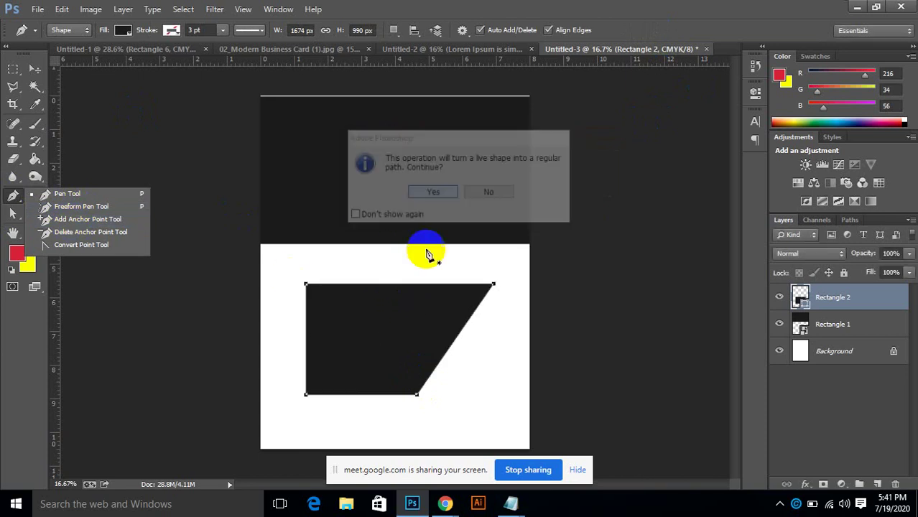
Add an anchor point at the middle of the distorted shape's top edge and keep the Rectangle 2 layer selected.
{"action": "left_click", "coordinate": [400, 286]}
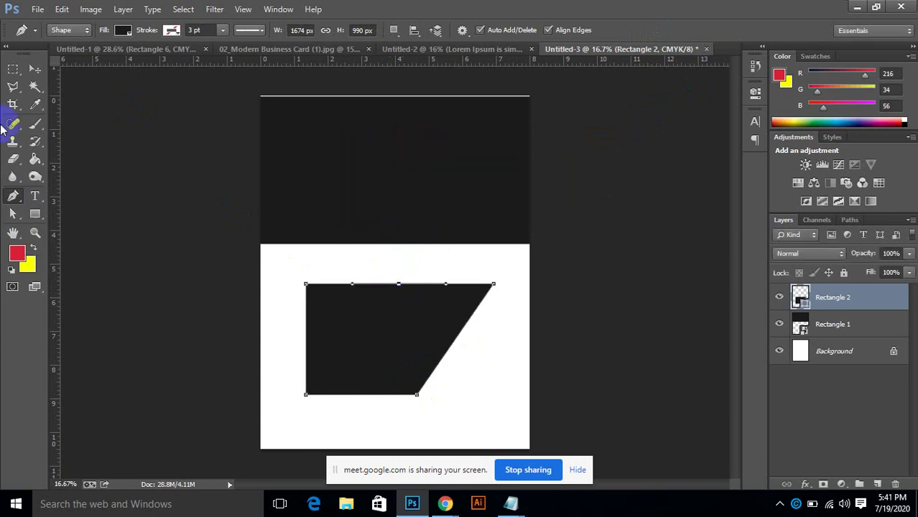
{"action": "left_click", "coordinate": [34, 69]}
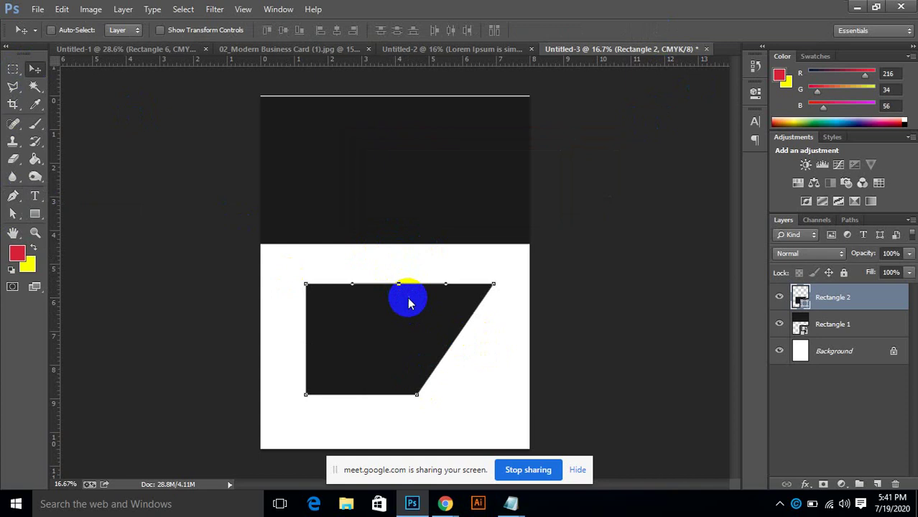
{"action": "left_click", "coordinate": [408, 303]}
{"action": "left_click", "coordinate": [459, 197]}
{"action": "left_click", "coordinate": [848, 300]}
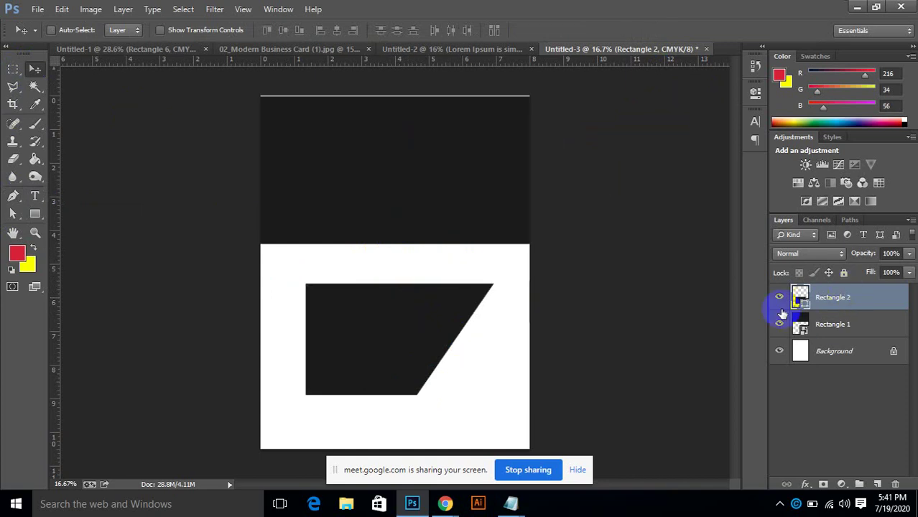
{"action": "right_click", "coordinate": [836, 307]}
{"action": "right_click", "coordinate": [867, 306]}
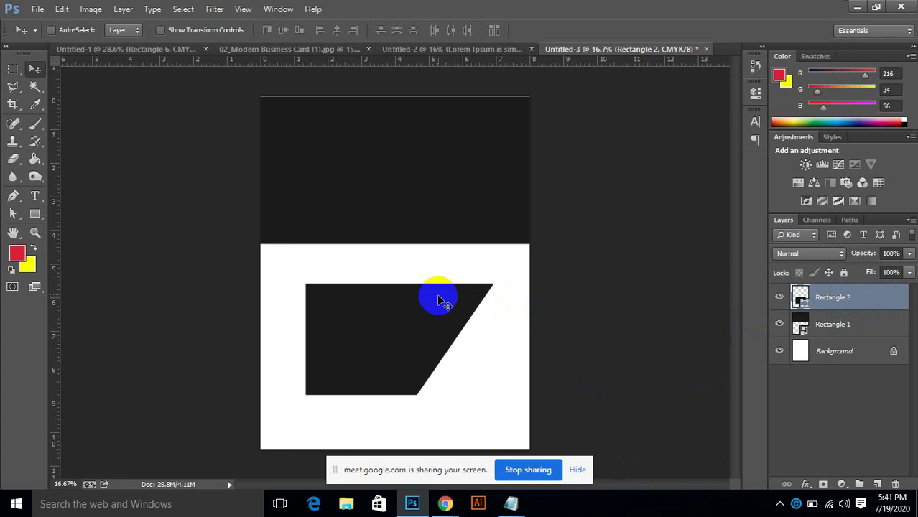
Remove the shape's lower-left, upper-left and upper-right corner anchor points, then remove the bottom point and undo that last removal.
{"action": "left_click", "coordinate": [13, 195]}
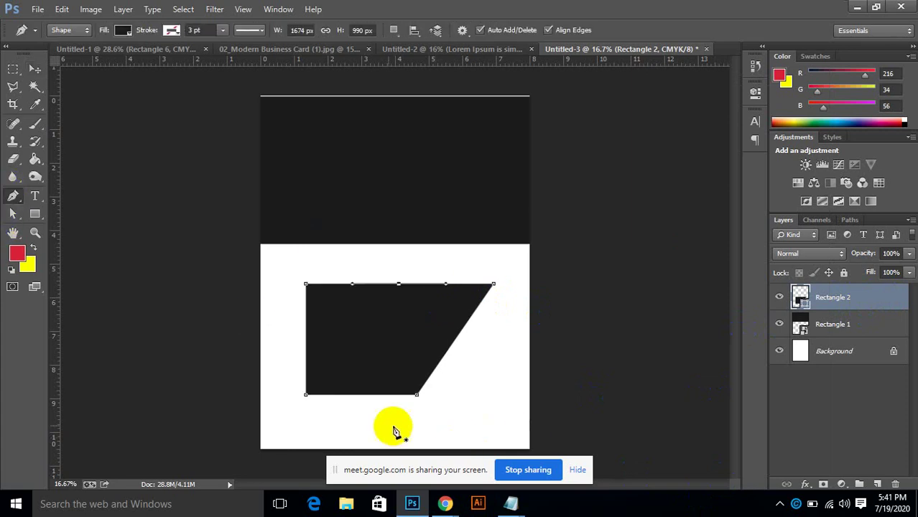
{"action": "left_click", "coordinate": [306, 394]}
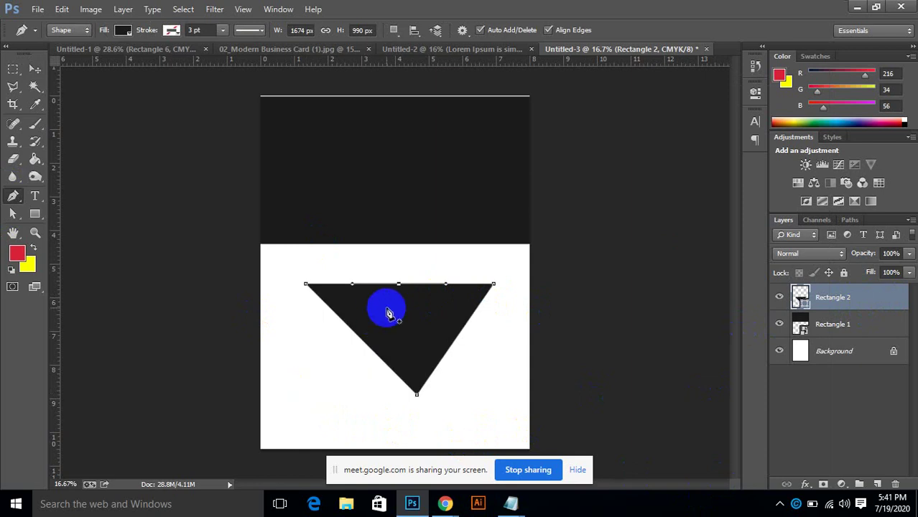
{"action": "left_click", "coordinate": [305, 287]}
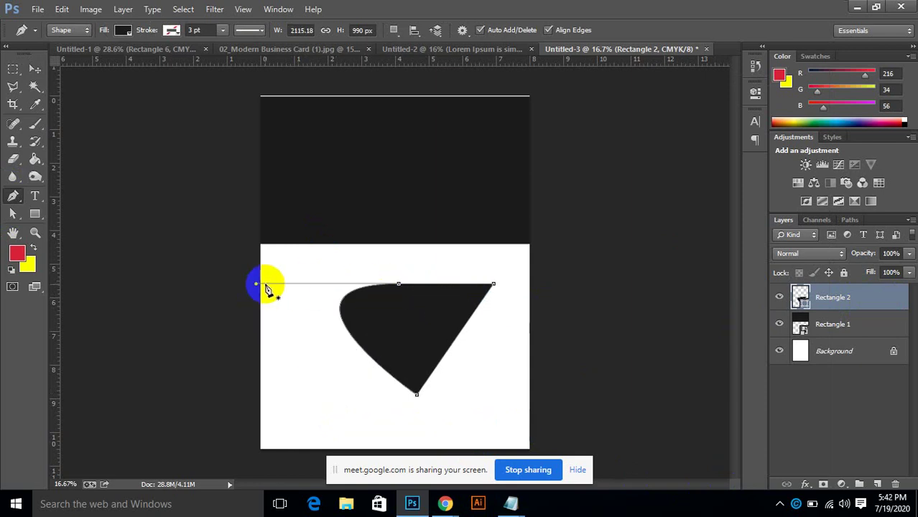
{"action": "left_click", "coordinate": [493, 285]}
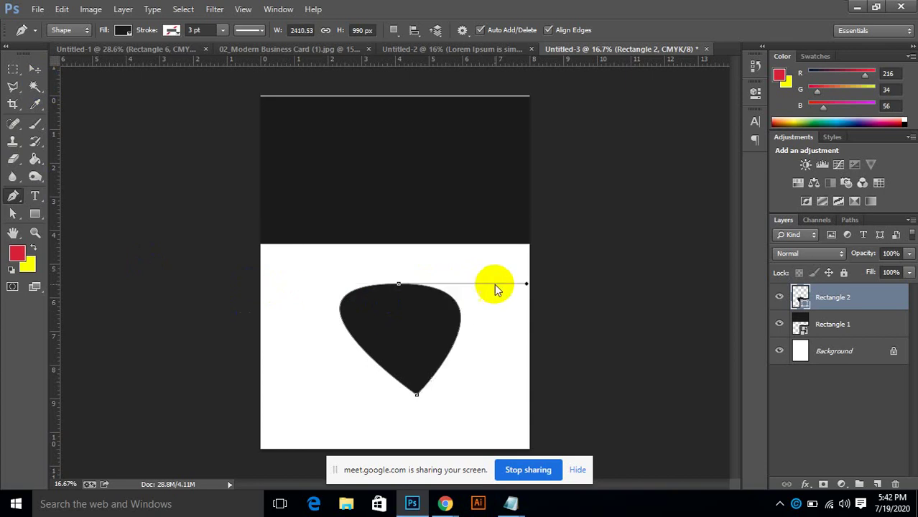
{"action": "left_click", "coordinate": [416, 397]}
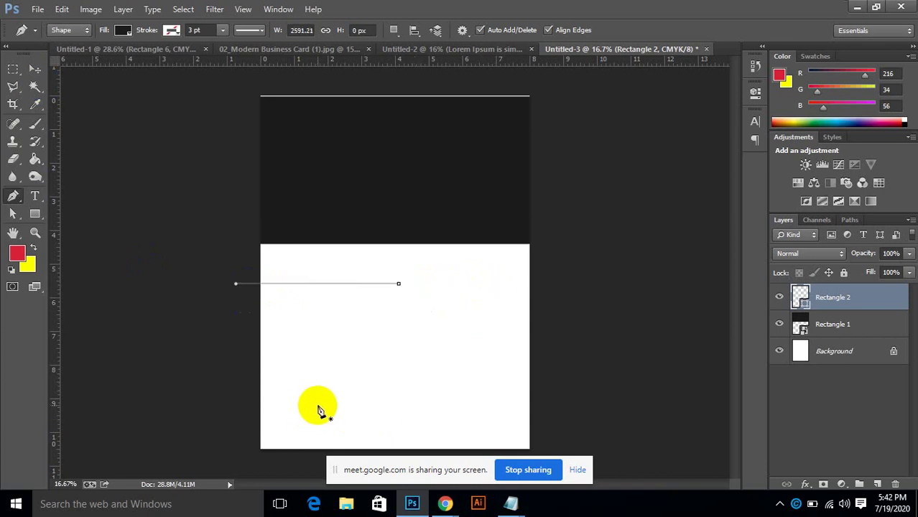
{"action": "key", "text": "ctrl+z"}
Move the curved Rectangle 2 shape slightly down and to the left, then delete it.
{"action": "left_click", "coordinate": [35, 69]}
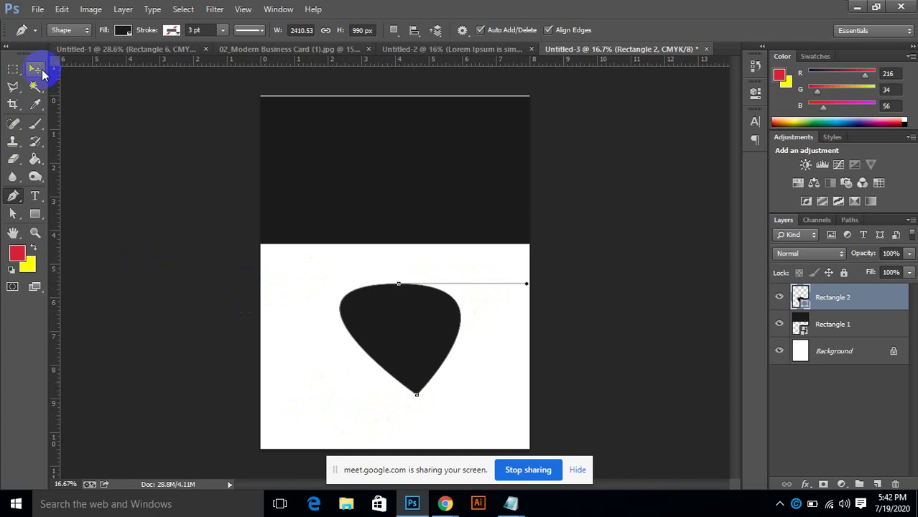
{"action": "mouse_move", "coordinate": [431, 320]}
{"action": "left_mouse_down"}
{"action": "mouse_move", "coordinate": [372, 338]}
{"action": "mouse_move", "coordinate": [424, 323]}
{"action": "left_mouse_up"}
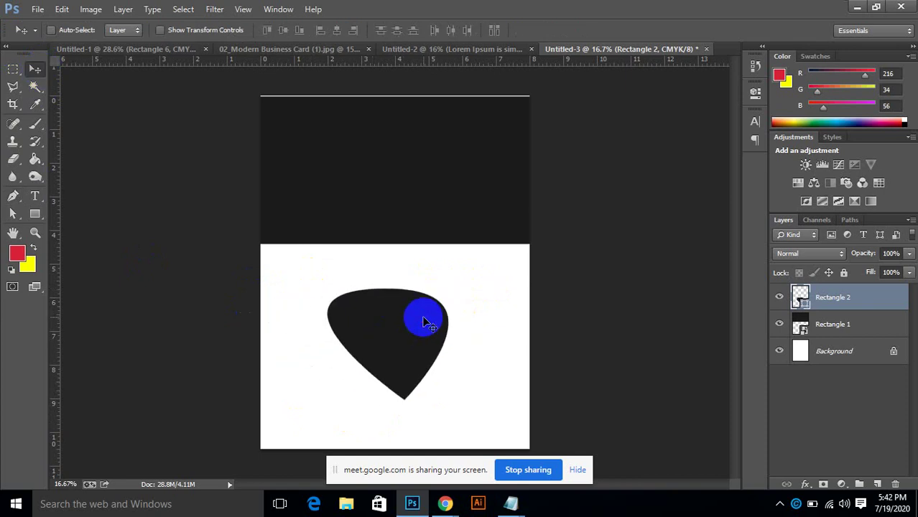
{"action": "key", "text": "Delete"}
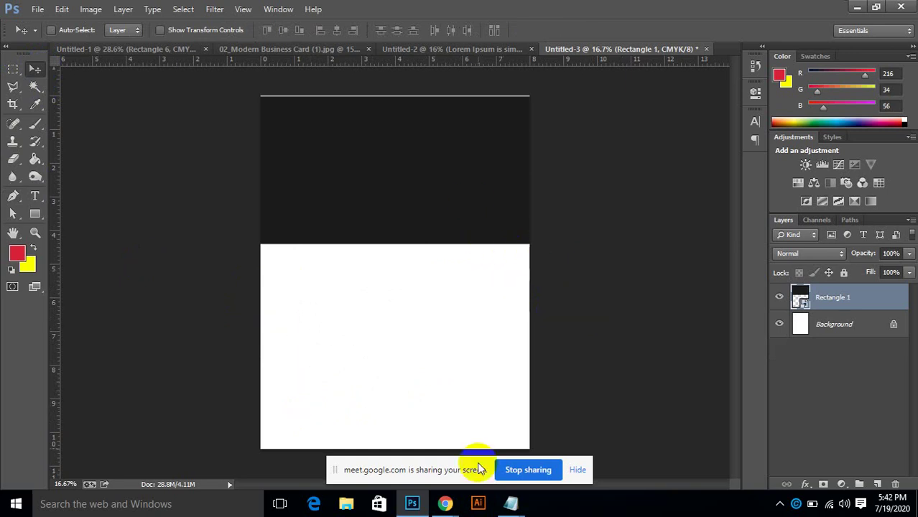
Switch to Chrome, open Flaticon in a new tab and search its icons for marketing.
{"action": "mouse_move", "coordinate": [447, 506]}
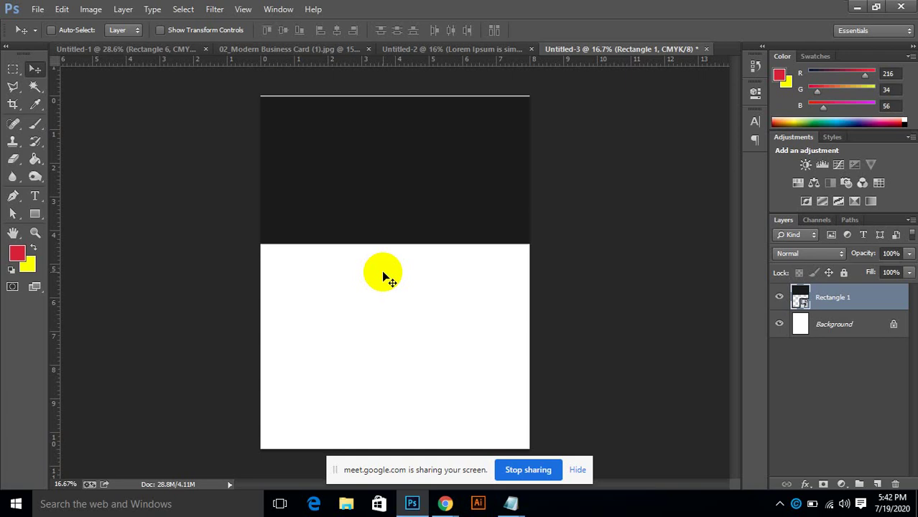
{"action": "left_click", "coordinate": [446, 504]}
{"action": "left_click", "coordinate": [426, 444]}
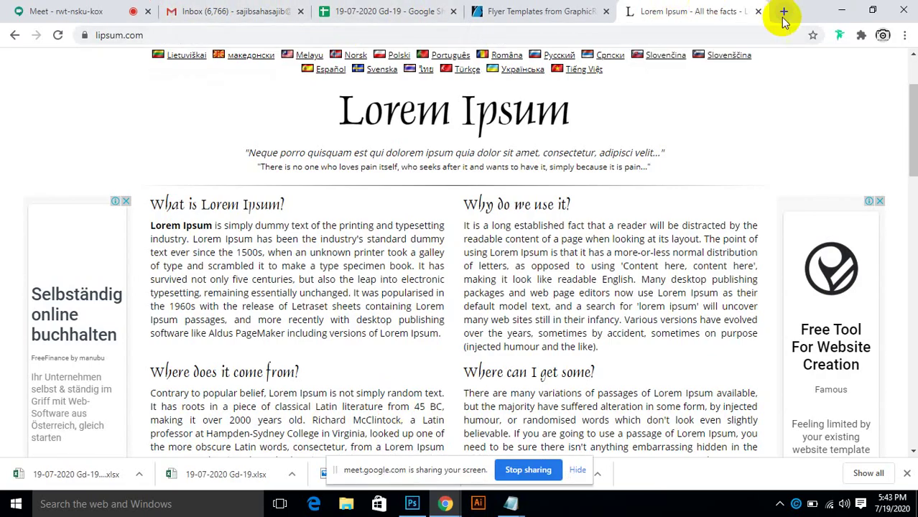
{"action": "key", "text": "ctrl+t"}
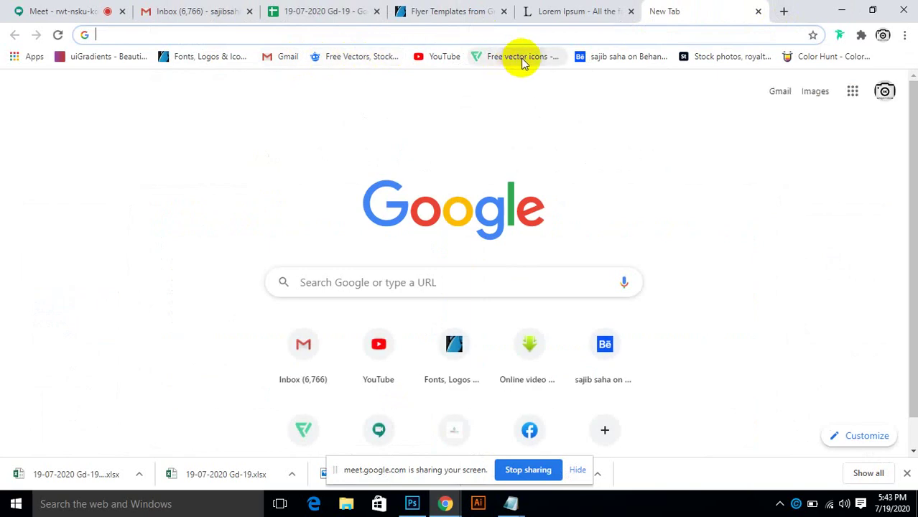
{"action": "left_click", "coordinate": [522, 57]}
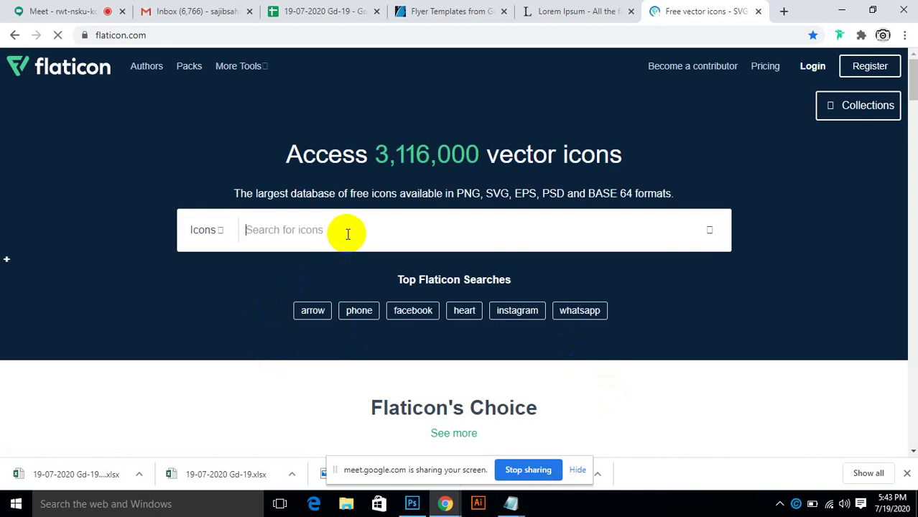
{"action": "type", "text": "marketing"}
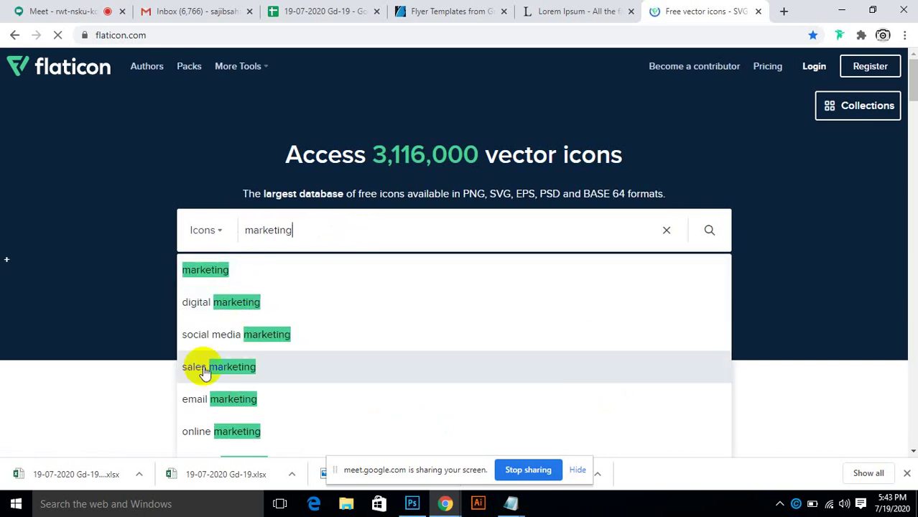
{"action": "left_click", "coordinate": [219, 272]}
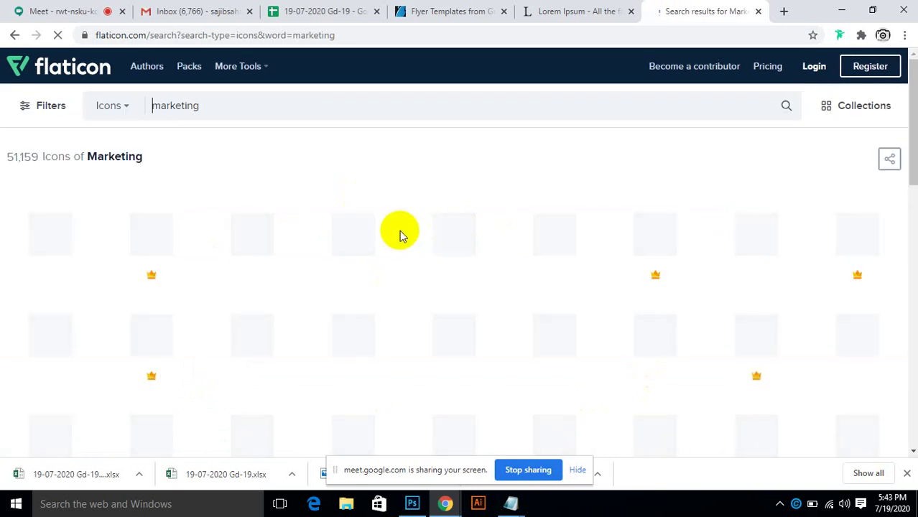
Browse the Flaticon marketing icon results, dismissing the premium discount pop-up and returning to the beginning of the results.
{"action": "scroll", "coordinate": [387, 240], "scroll_direction": "down", "scroll_amount": 1}
{"action": "scroll", "coordinate": [387, 240], "scroll_direction": "up", "scroll_amount": 1}
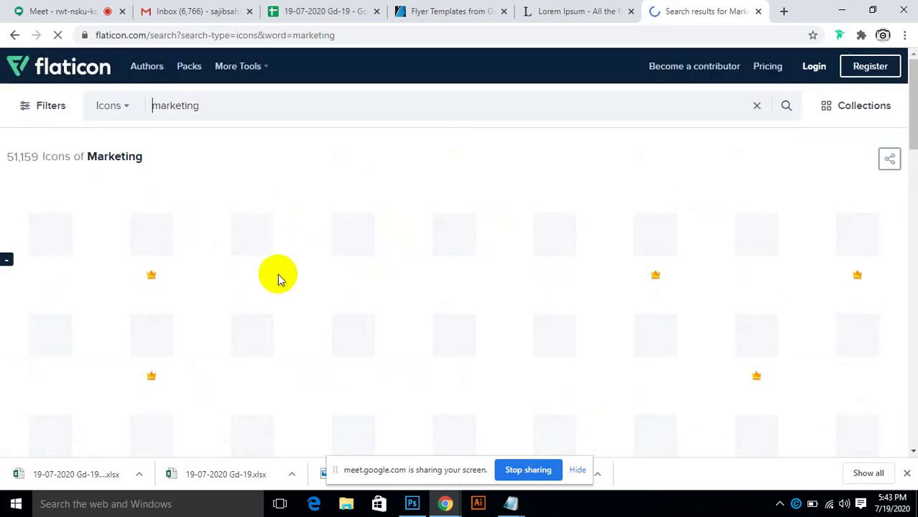
{"action": "scroll", "coordinate": [276, 276], "scroll_direction": "down", "scroll_amount": 1}
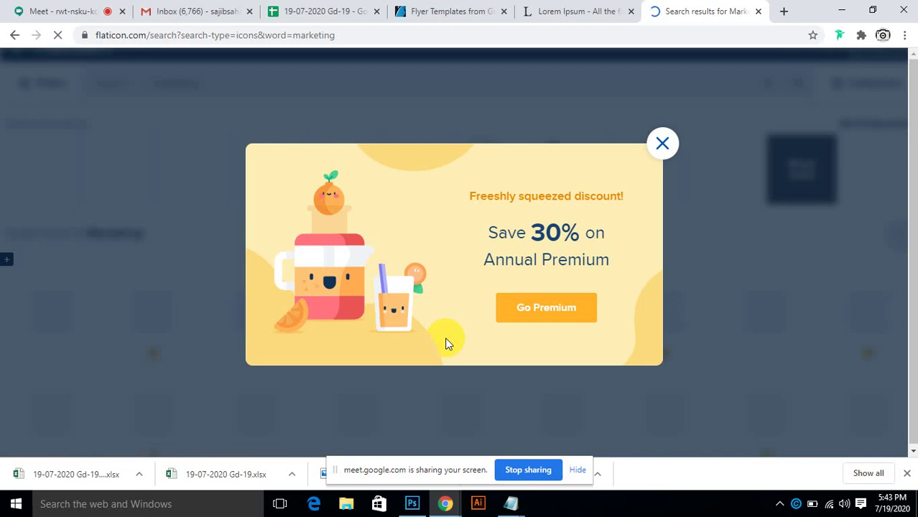
{"action": "left_click", "coordinate": [663, 144]}
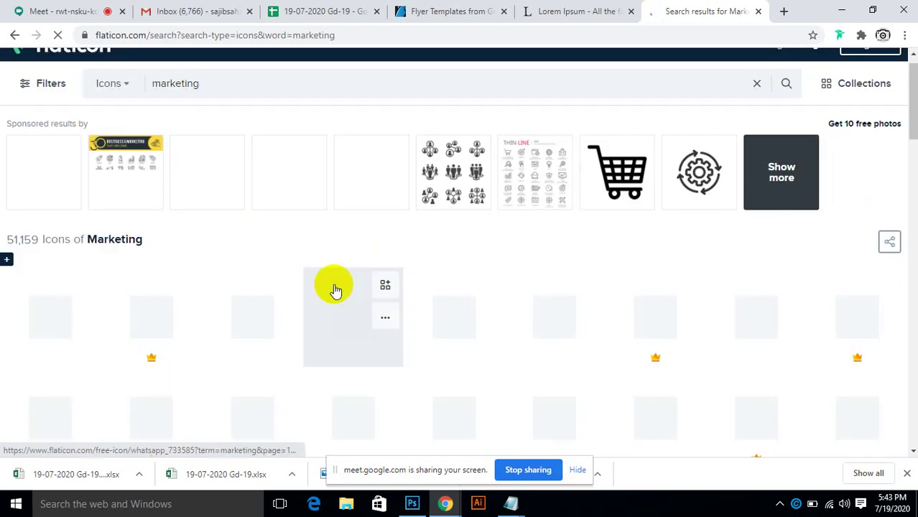
{"action": "scroll", "coordinate": [334, 287], "scroll_direction": "down", "scroll_amount": 5}
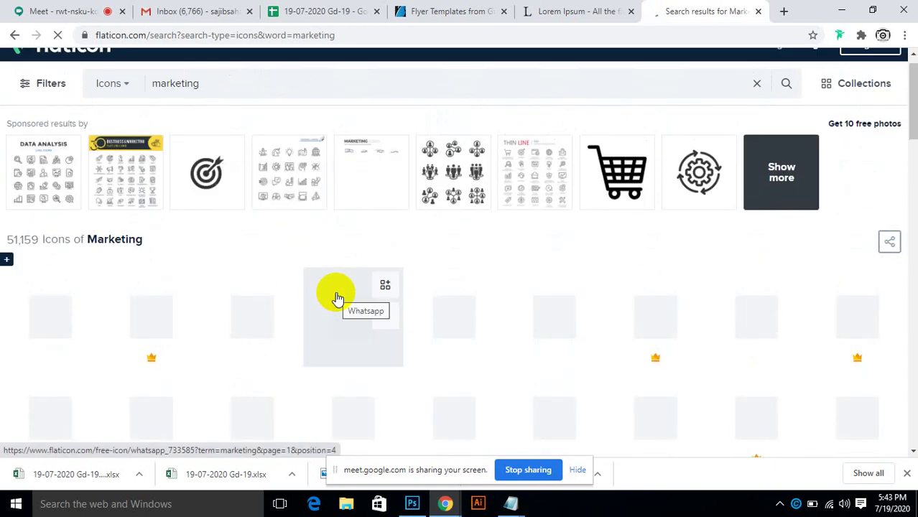
{"action": "scroll", "coordinate": [337, 298], "scroll_direction": "down", "scroll_amount": 1}
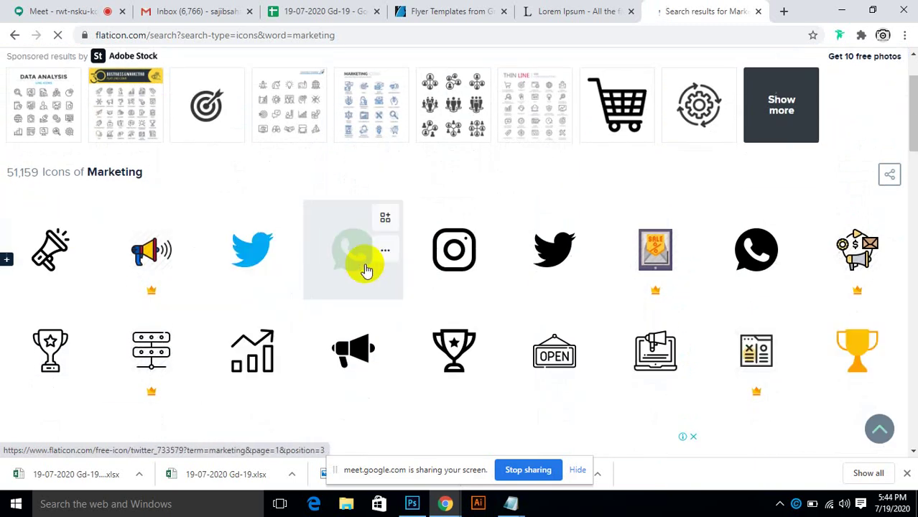
{"action": "scroll", "coordinate": [216, 287], "scroll_direction": "down", "scroll_amount": 3}
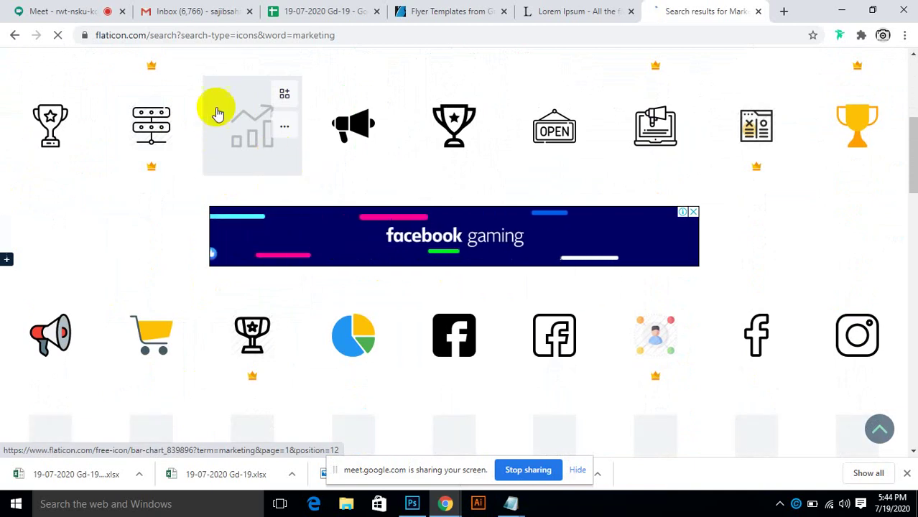
{"action": "scroll", "coordinate": [718, 194], "scroll_direction": "down", "scroll_amount": 1}
{"action": "scroll", "coordinate": [503, 208], "scroll_direction": "up", "scroll_amount": 1}
{"action": "scroll", "coordinate": [482, 219], "scroll_direction": "up", "scroll_amount": 1}
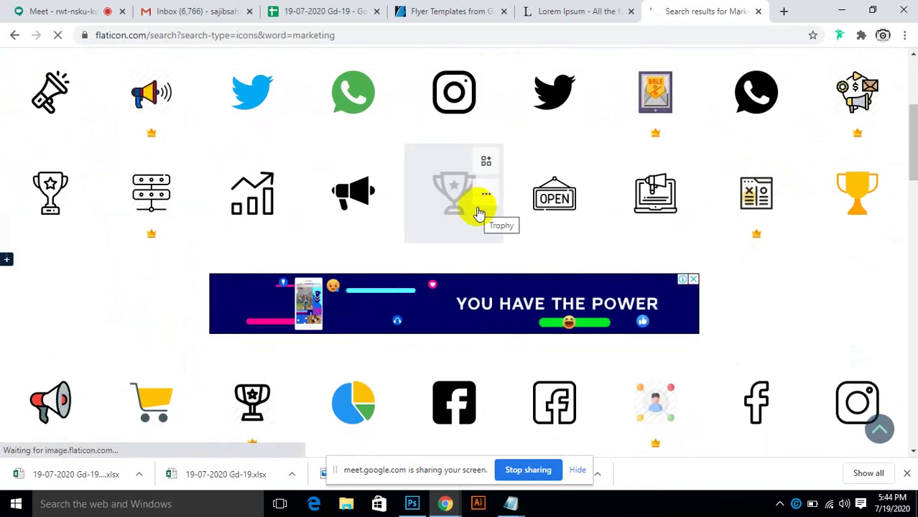
{"action": "scroll", "coordinate": [853, 259], "scroll_direction": "down", "scroll_amount": 1}
{"action": "scroll", "coordinate": [869, 255], "scroll_direction": "down", "scroll_amount": 2}
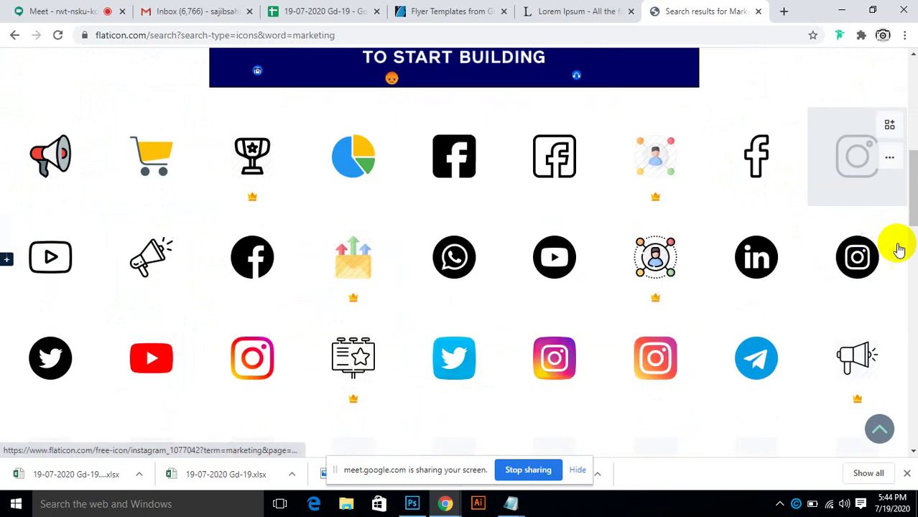
{"action": "left_click_drag", "start_coordinate": [909, 205], "coordinate": [912, 71]}
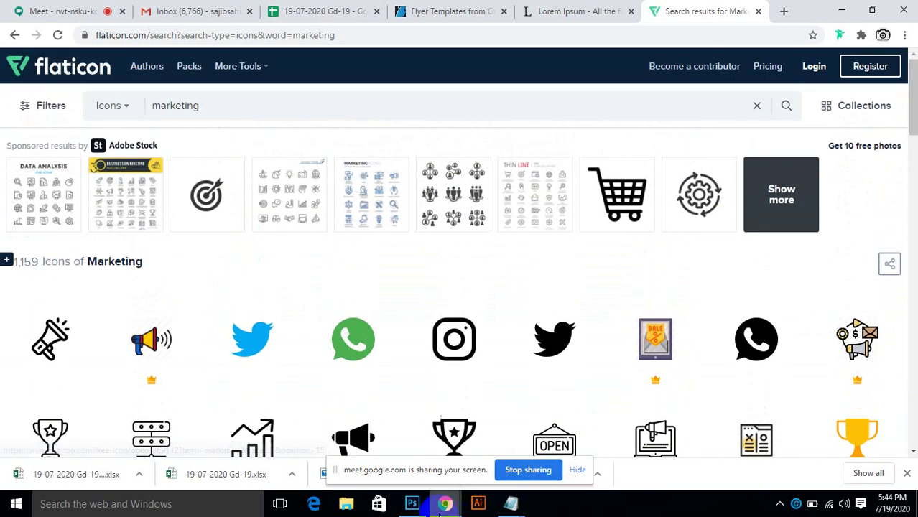
Switch to Photoshop, activate the Custom Shape tool and look through its library of preset shapes, leaving the current shape selected.
{"action": "left_click", "coordinate": [411, 503]}
{"action": "left_click", "coordinate": [35, 214]}
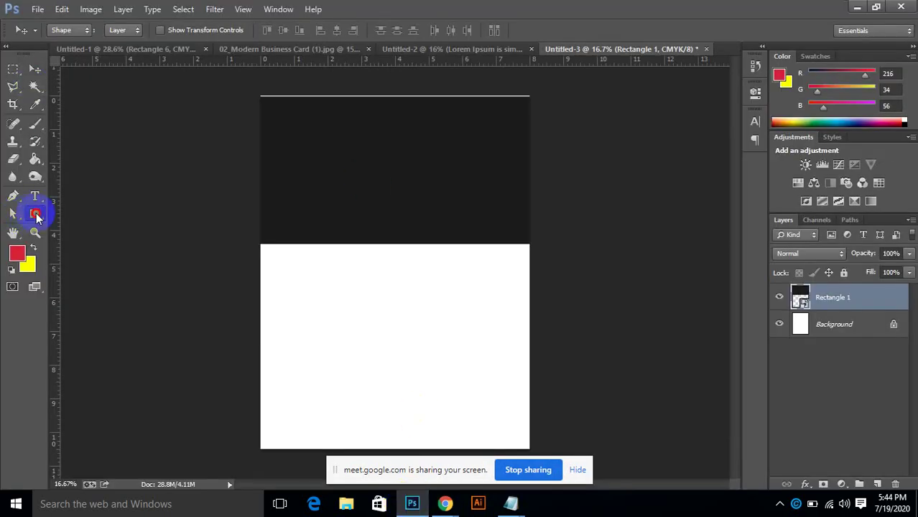
{"action": "left_click", "coordinate": [89, 281]}
{"action": "left_click", "coordinate": [511, 30]}
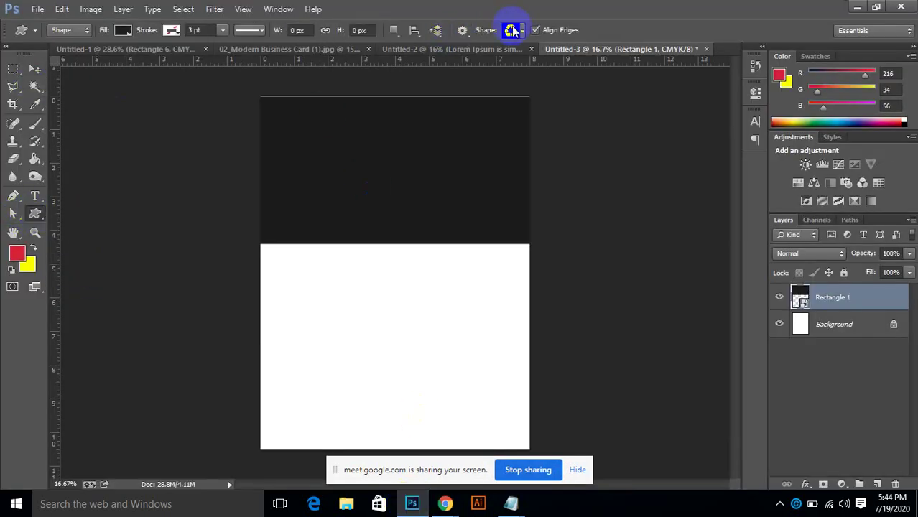
{"action": "left_click", "coordinate": [522, 31]}
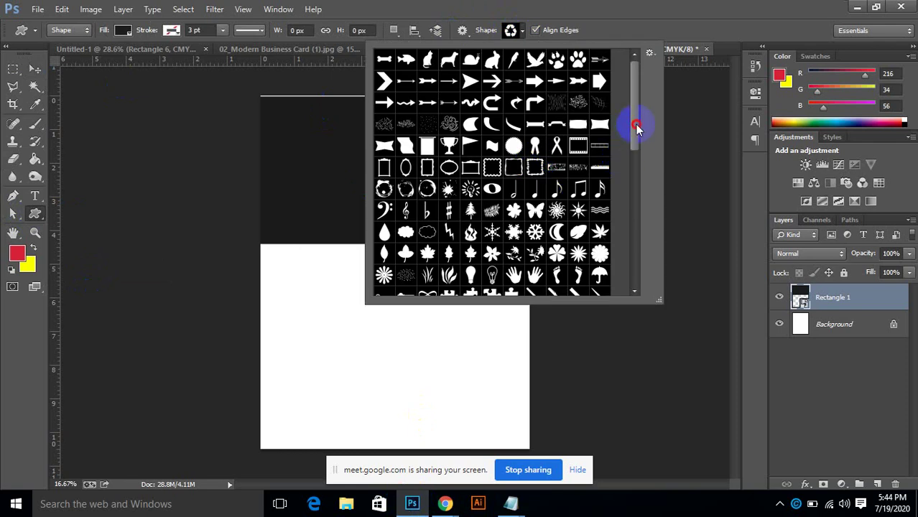
{"action": "mouse_move", "coordinate": [637, 128]}
{"action": "left_mouse_down"}
{"action": "mouse_move", "coordinate": [646, 278]}
{"action": "mouse_move", "coordinate": [652, 125]}
{"action": "left_mouse_up"}
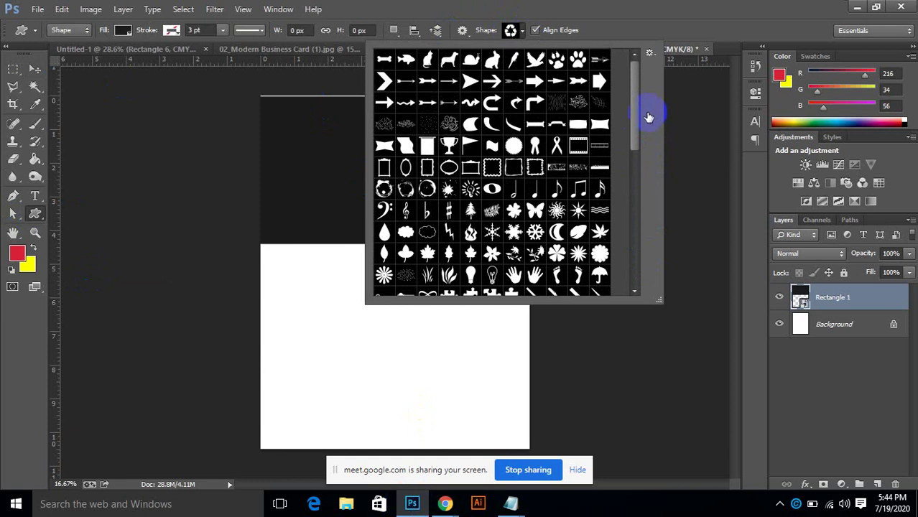
{"action": "scroll", "coordinate": [461, 174], "scroll_direction": "down", "scroll_amount": 3}
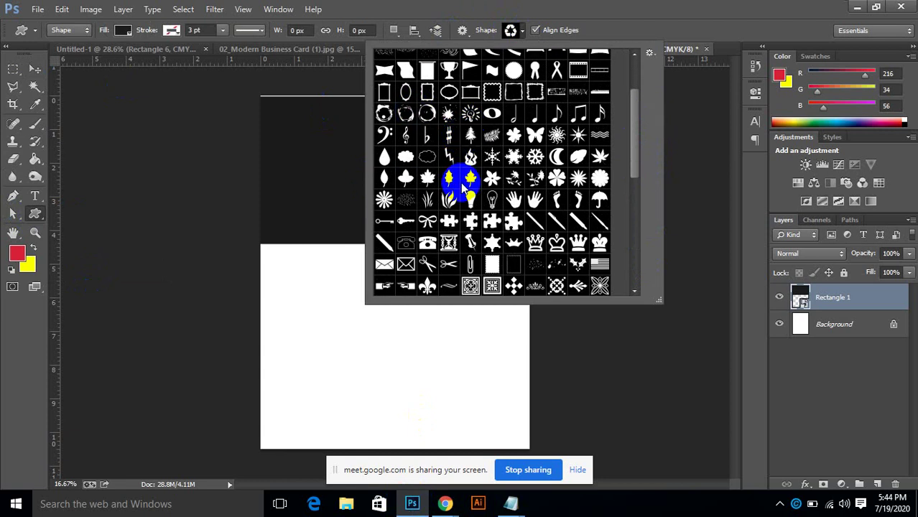
{"action": "scroll", "coordinate": [464, 188], "scroll_direction": "down", "scroll_amount": 2}
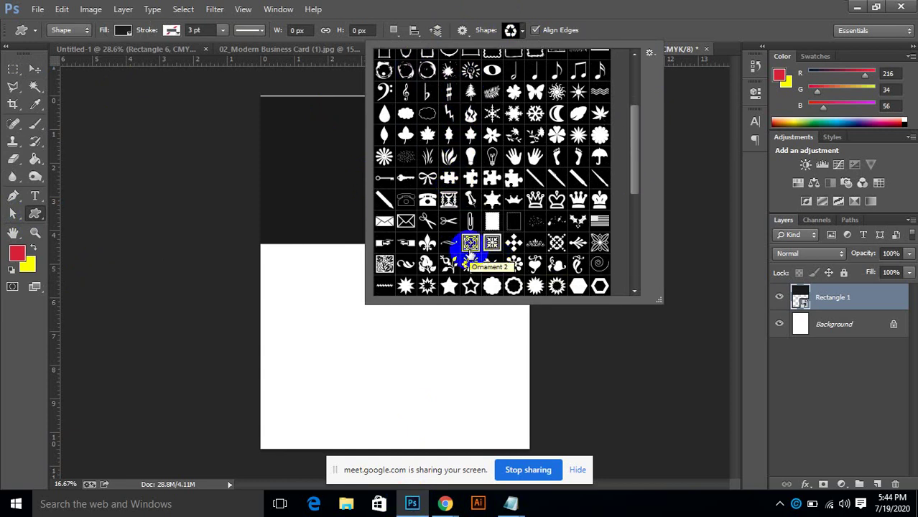
{"action": "scroll", "coordinate": [466, 173], "scroll_direction": "down", "scroll_amount": 6}
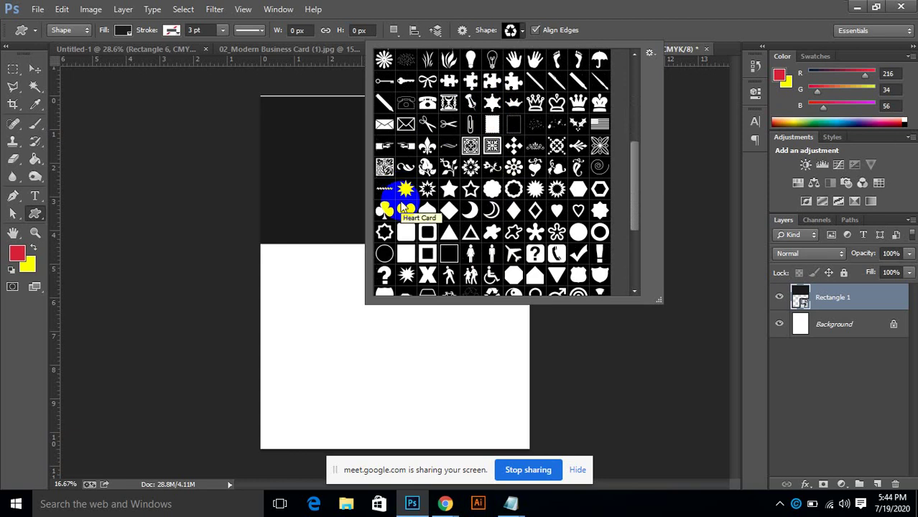
{"action": "scroll", "coordinate": [515, 232], "scroll_direction": "down", "scroll_amount": 1}
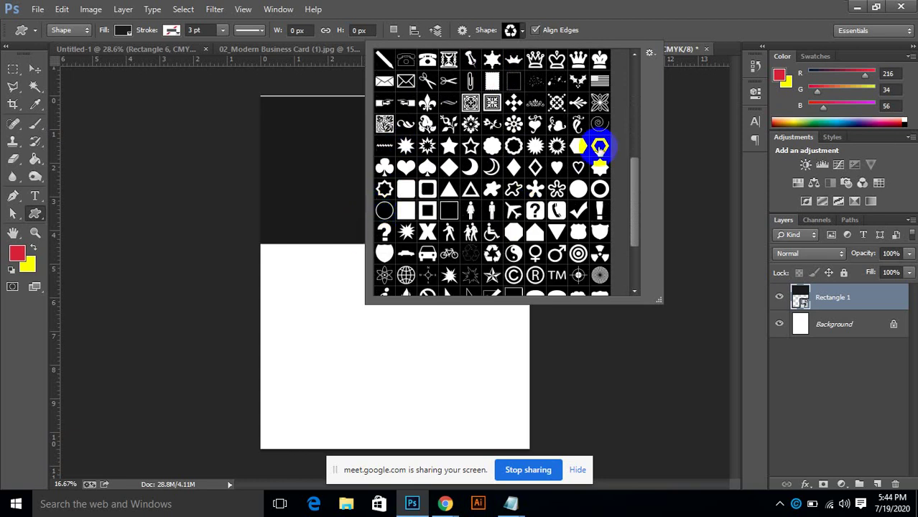
{"action": "left_click", "coordinate": [625, 17]}
Return to Chrome and review the first page of Flaticon marketing icons through to its end, then go back near the beginning.
{"action": "mouse_move", "coordinate": [443, 507]}
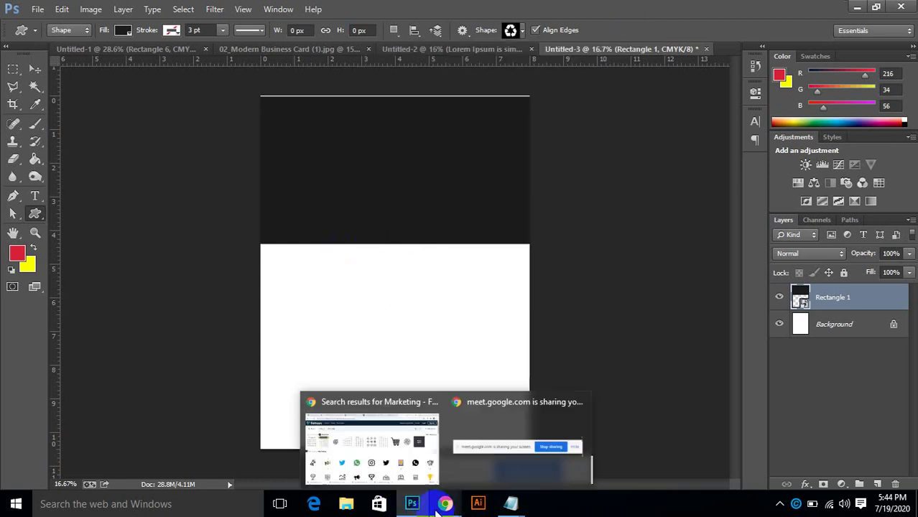
{"action": "left_click", "coordinate": [373, 405]}
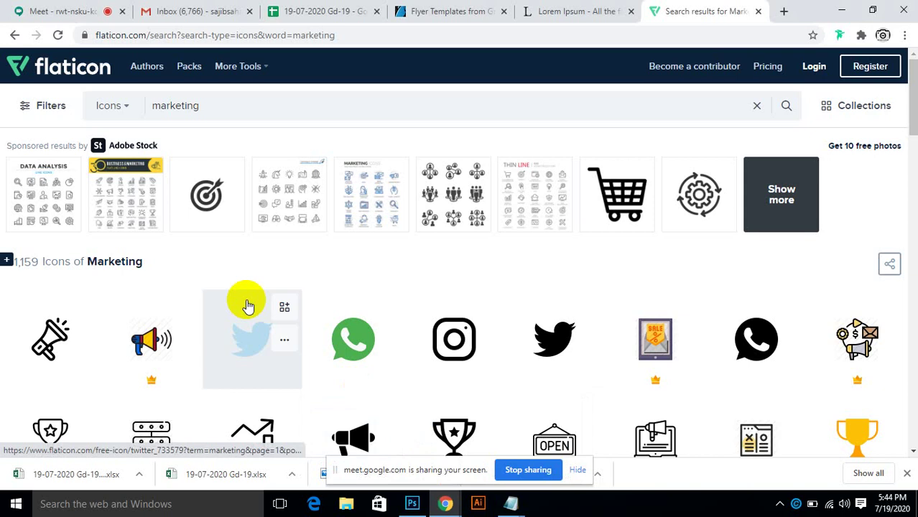
{"action": "scroll", "coordinate": [48, 288], "scroll_direction": "down", "scroll_amount": 2}
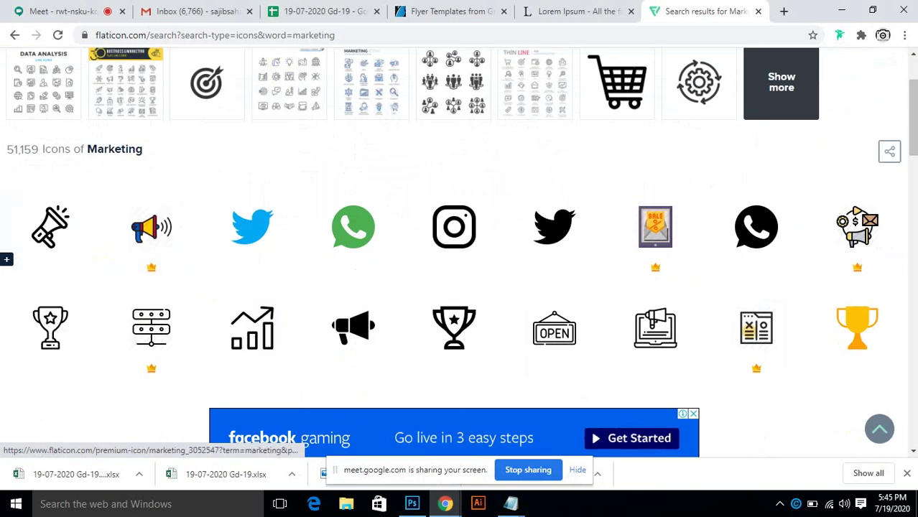
{"action": "scroll", "coordinate": [416, 349], "scroll_direction": "down", "scroll_amount": 3}
{"action": "scroll", "coordinate": [633, 351], "scroll_direction": "down", "scroll_amount": 1}
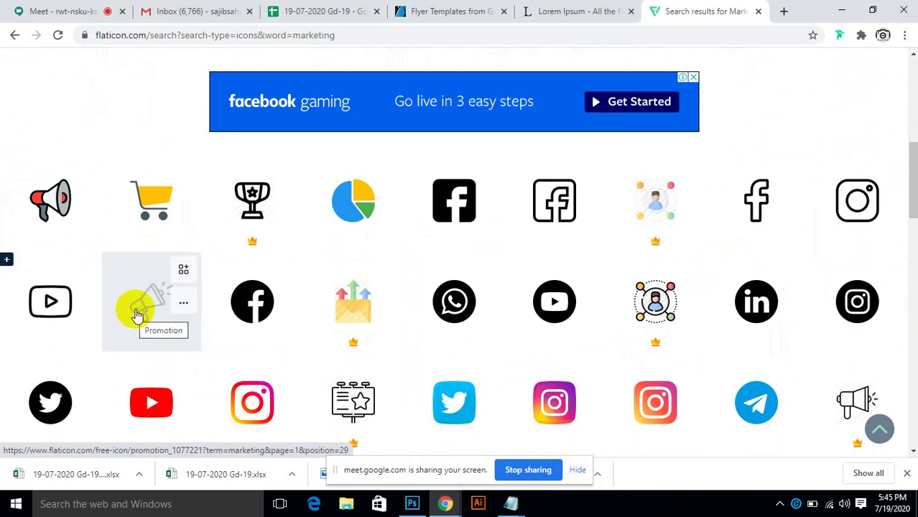
{"action": "scroll", "coordinate": [136, 314], "scroll_direction": "down", "scroll_amount": 3}
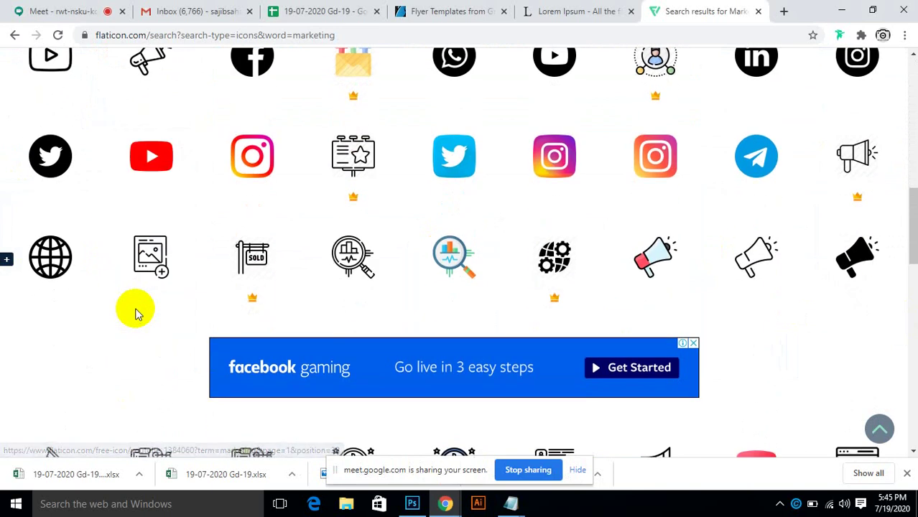
{"action": "scroll", "coordinate": [136, 313], "scroll_direction": "down", "scroll_amount": 3}
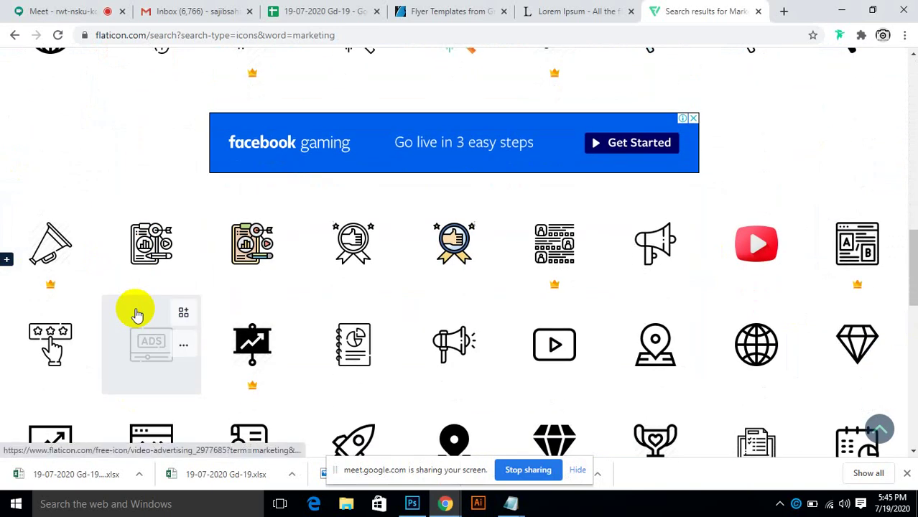
{"action": "scroll", "coordinate": [137, 313], "scroll_direction": "down", "scroll_amount": 3}
{"action": "scroll", "coordinate": [138, 310], "scroll_direction": "down", "scroll_amount": 3}
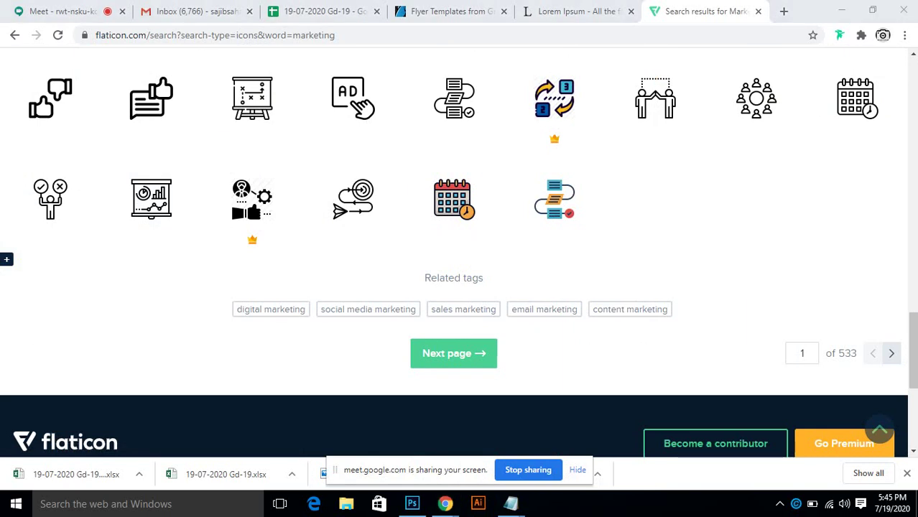
{"action": "left_click_drag", "start_coordinate": [908, 353], "coordinate": [903, 124]}
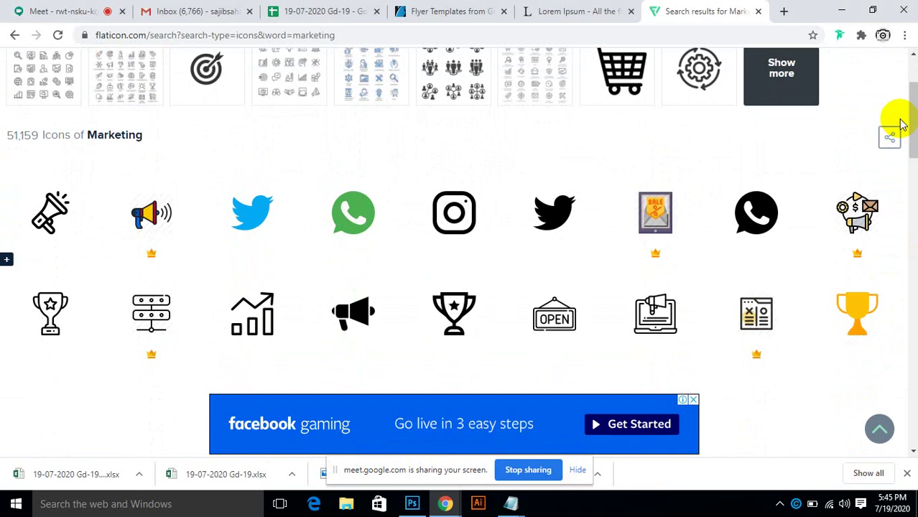